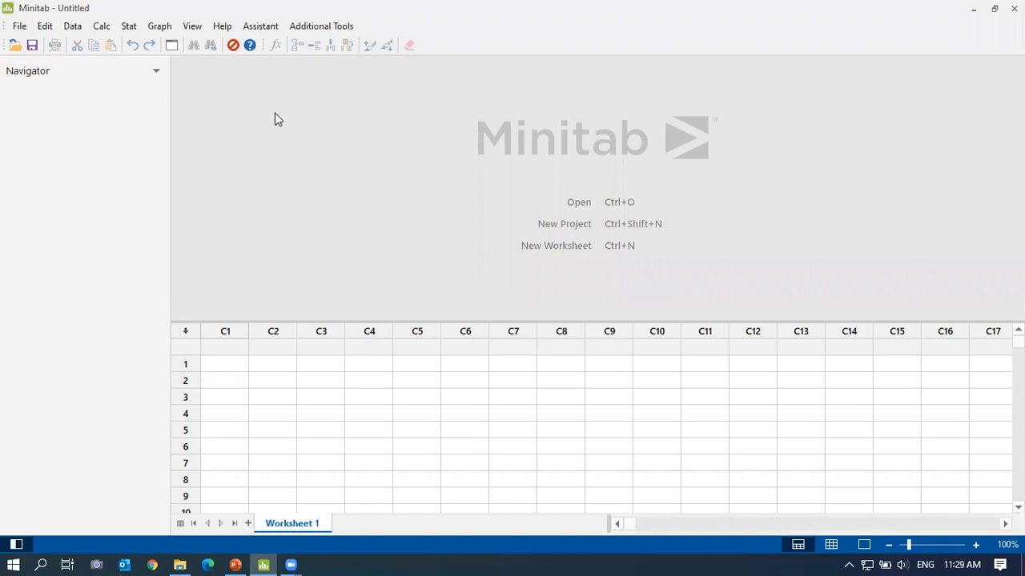
Start a 2-level factorial design with default generators and 2 factors, and check the table of available designs.
{"action": "left_click", "coordinate": [129, 26]}
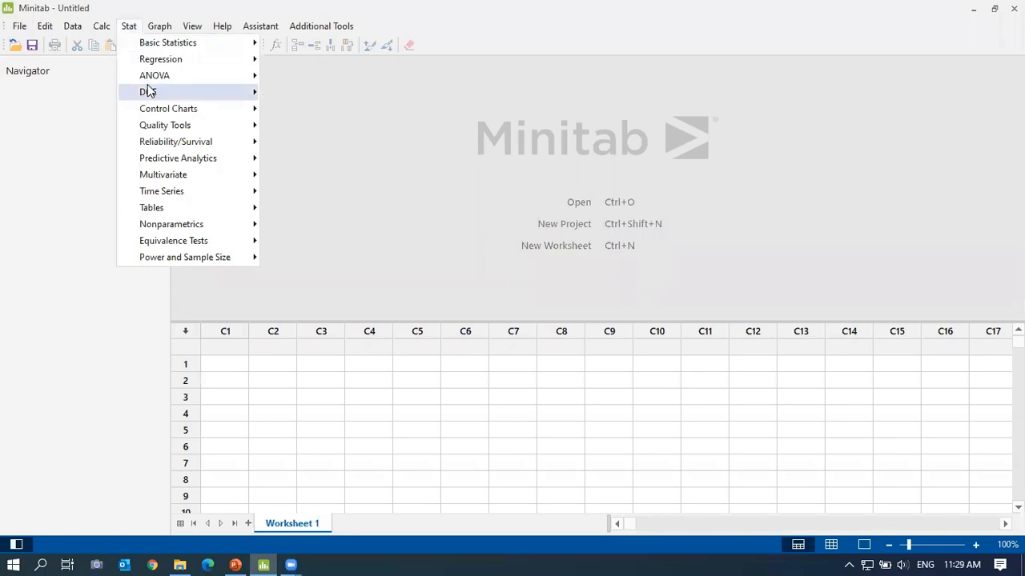
{"action": "mouse_move", "coordinate": [148, 91]}
{"action": "mouse_move", "coordinate": [314, 109]}
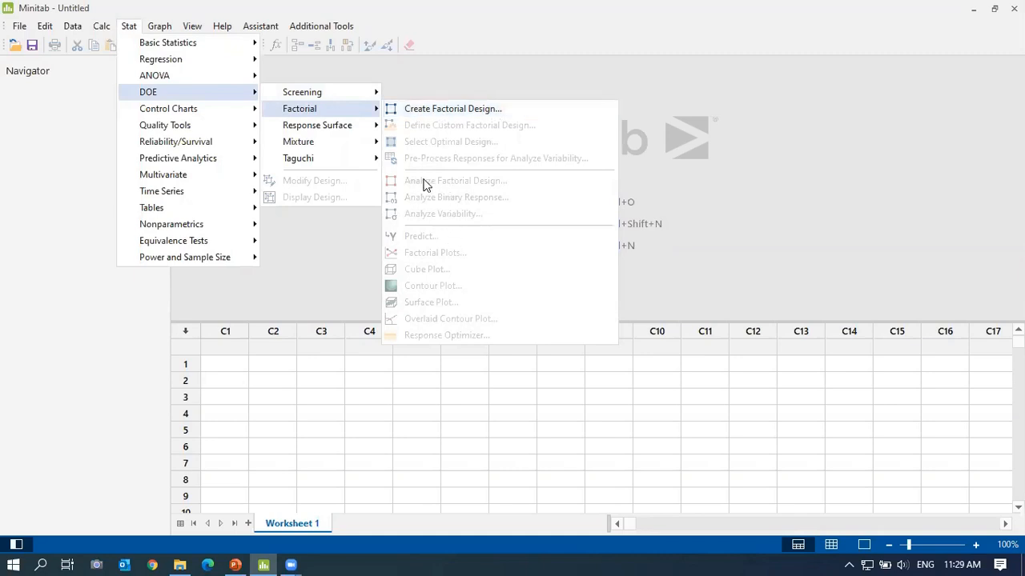
{"action": "left_click", "coordinate": [426, 108]}
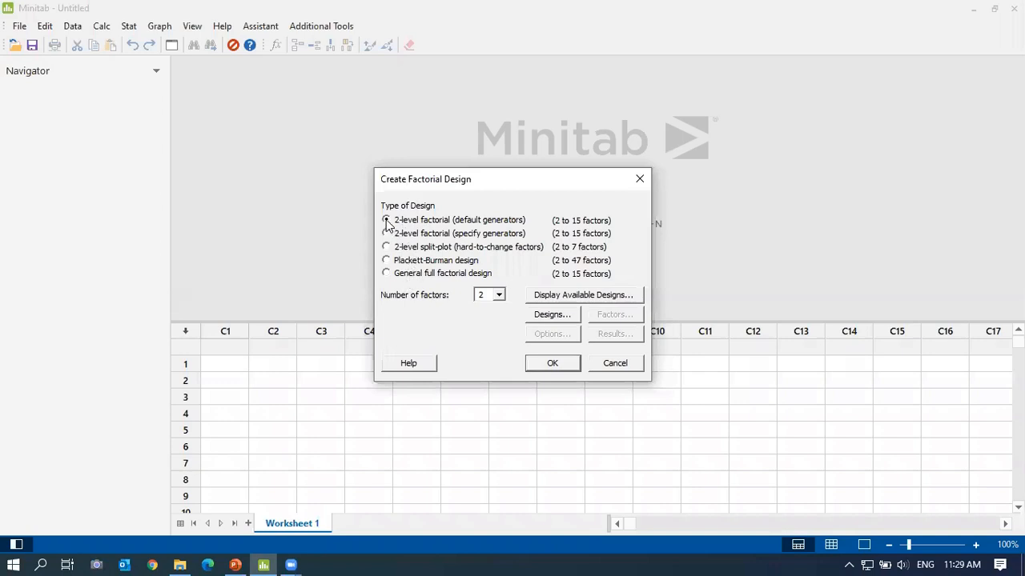
{"action": "left_click", "coordinate": [497, 295]}
{"action": "left_click", "coordinate": [498, 298]}
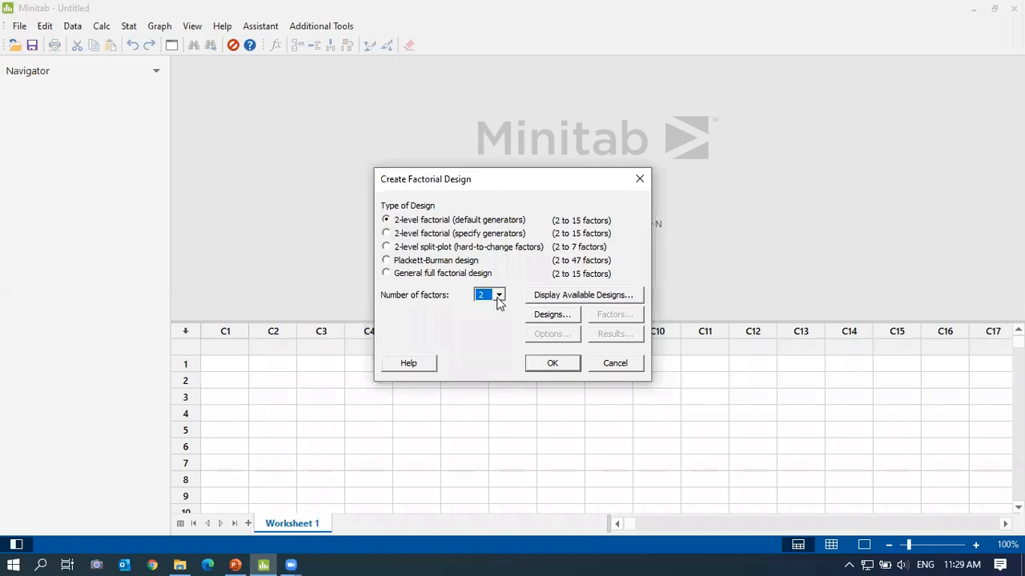
{"action": "left_click", "coordinate": [556, 296]}
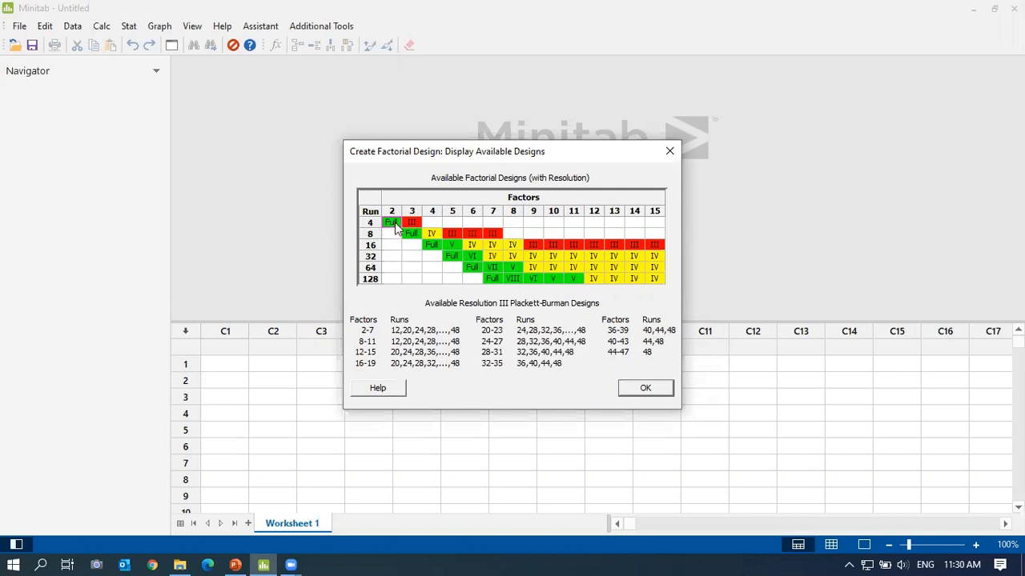
{"action": "left_click", "coordinate": [645, 387]}
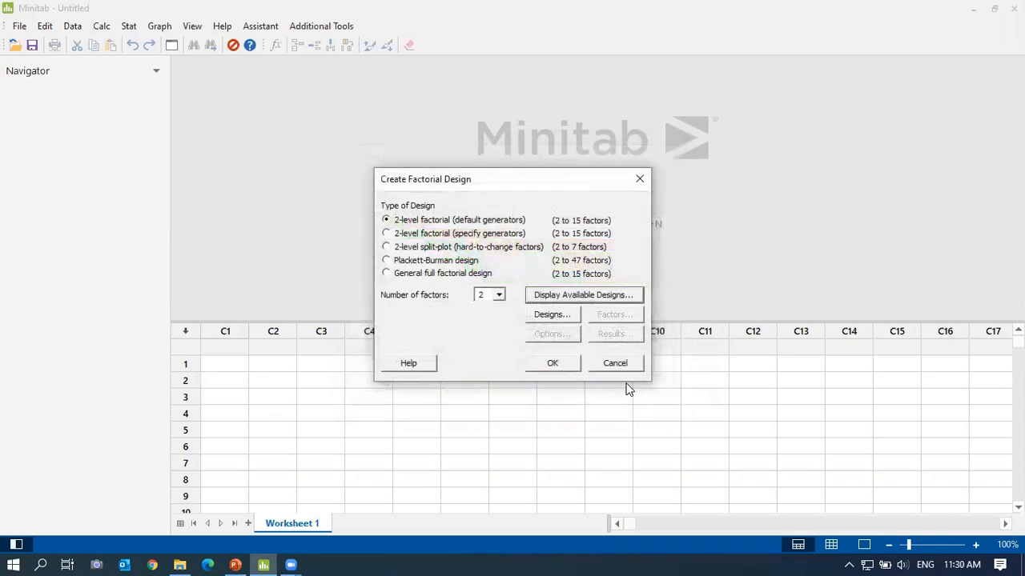
Set the full factorial design to 2 replicates for corner points.
{"action": "left_click", "coordinate": [558, 316]}
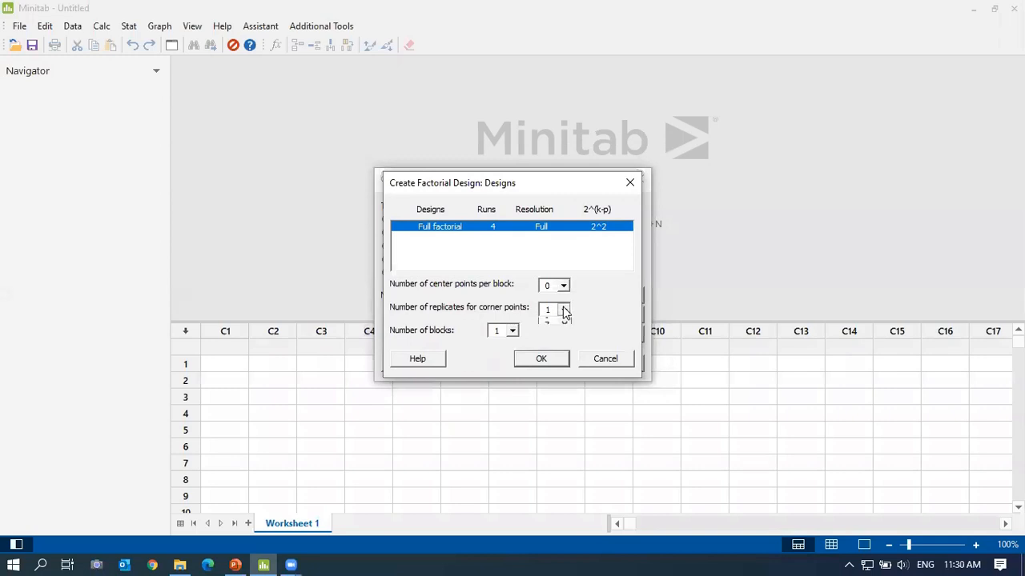
{"action": "left_click", "coordinate": [564, 309]}
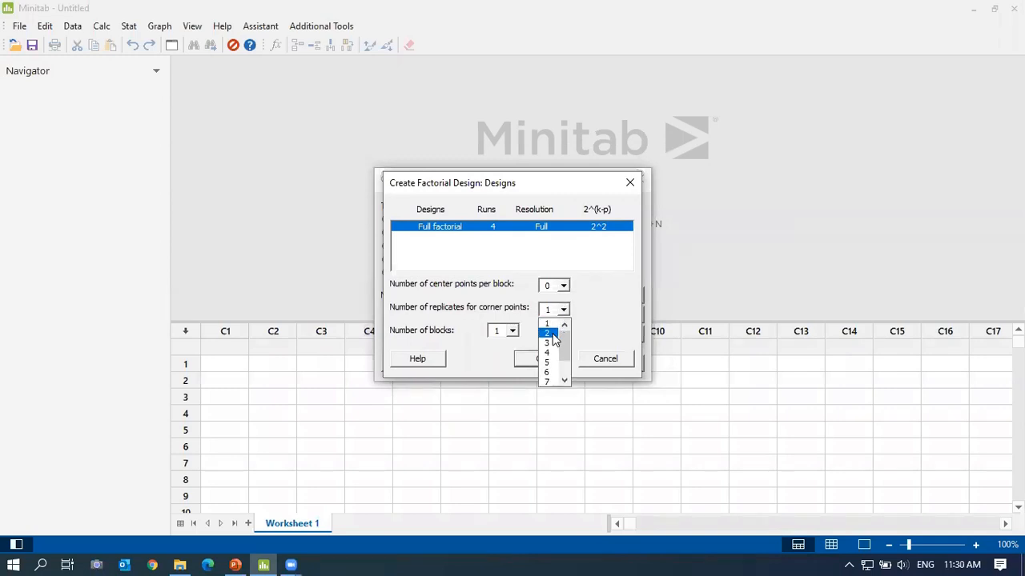
{"action": "left_click", "coordinate": [550, 333]}
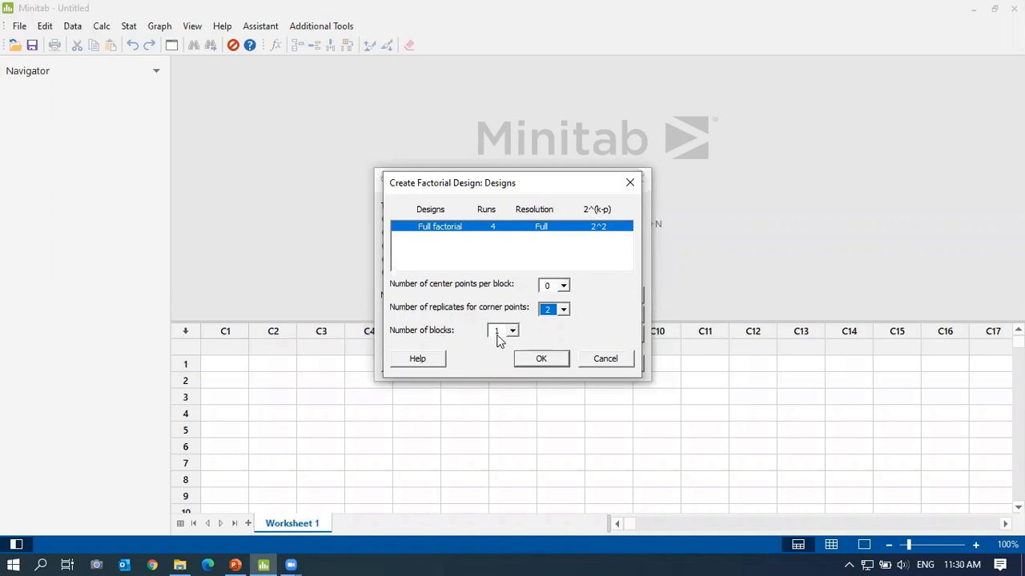
{"action": "left_click", "coordinate": [535, 360]}
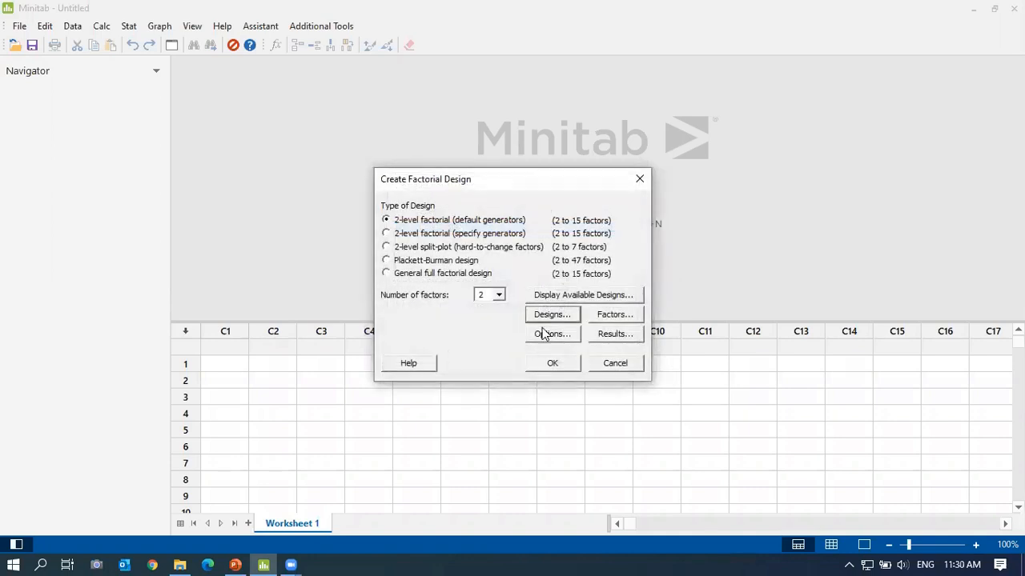
Name factor A Time and factor B Temp, keeping factor A's type as Numeric.
{"action": "left_click", "coordinate": [623, 317]}
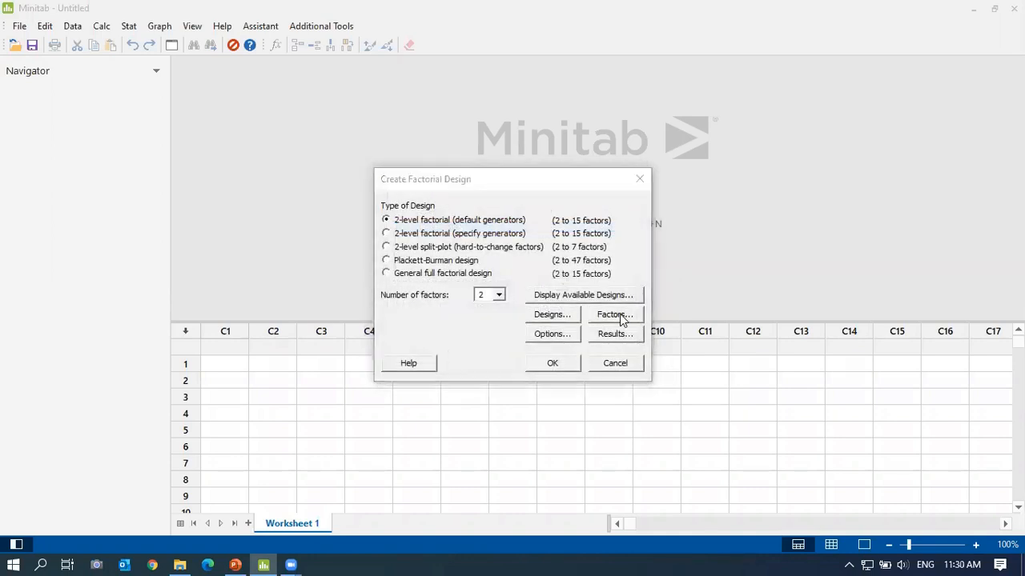
{"action": "left_click", "coordinate": [469, 241]}
{"action": "key", "text": "BackSpace"}
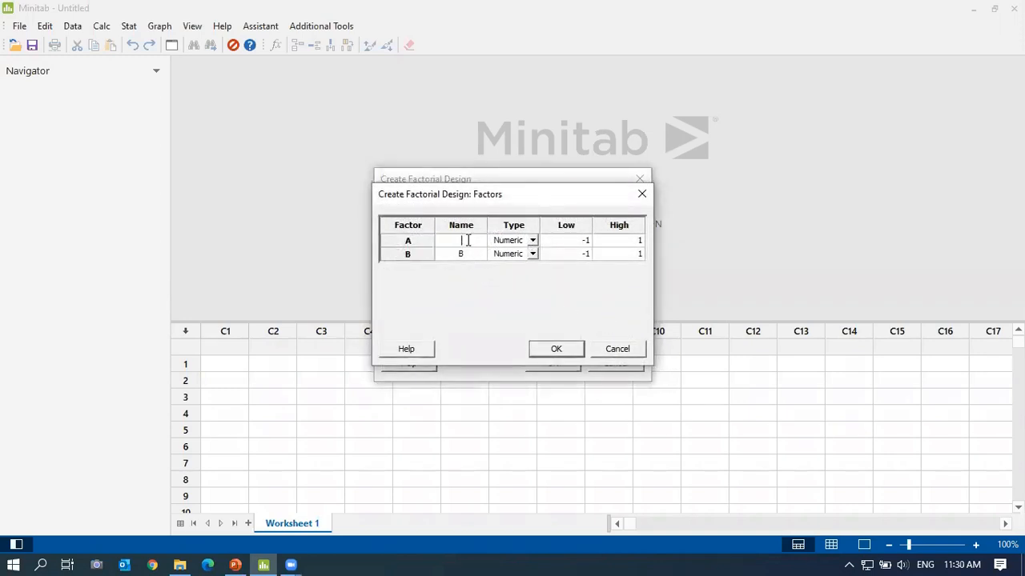
{"action": "type", "text": "Time"}
{"action": "left_click", "coordinate": [472, 253]}
{"action": "type", "text": "Temp"}
{"action": "left_click", "coordinate": [533, 240]}
{"action": "left_click", "coordinate": [536, 240]}
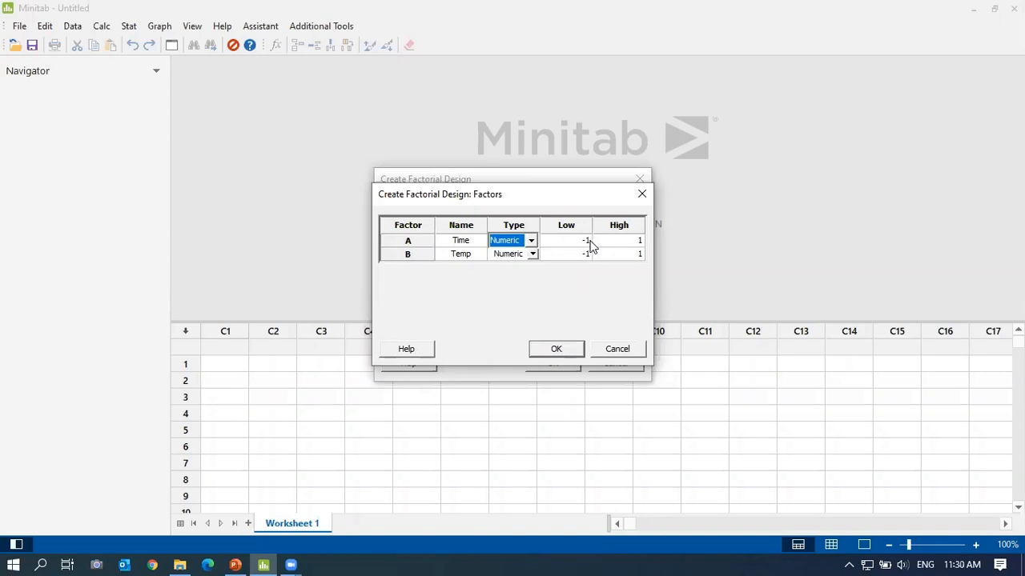
Set the Time levels to 30 and 50 and the Temp levels to 325 and 375, and create the design.
{"action": "left_click", "coordinate": [587, 241]}
{"action": "key", "text": "BackSpace"}
{"action": "key", "text": "BackSpace"}
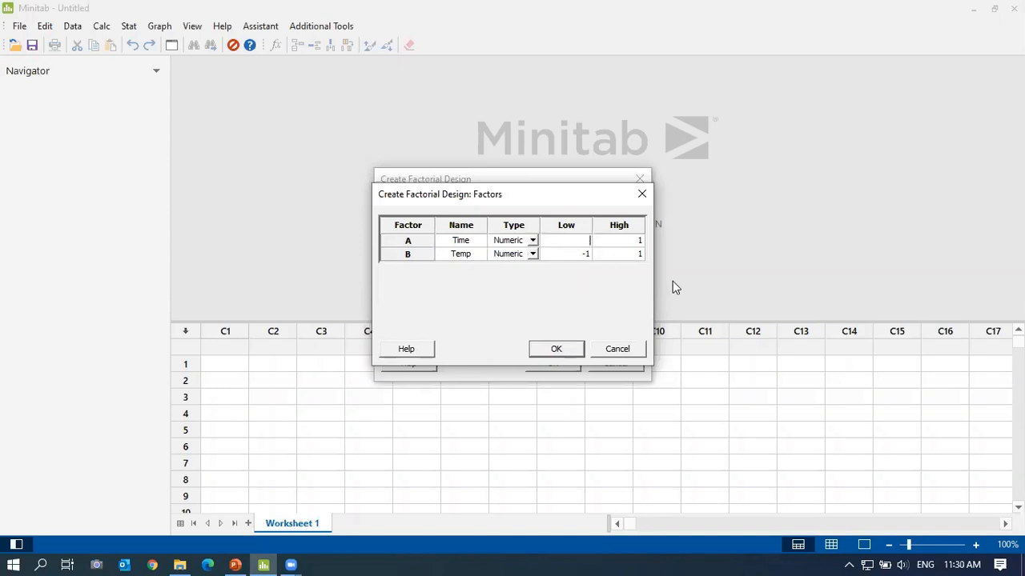
{"action": "type", "text": "30"}
{"action": "left_click", "coordinate": [642, 240]}
{"action": "type", "text": "50"}
{"action": "left_click", "coordinate": [589, 255]}
{"action": "type", "text": "325"}
{"action": "left_click", "coordinate": [644, 254]}
{"action": "type", "text": "375"}
{"action": "left_click", "coordinate": [567, 354]}
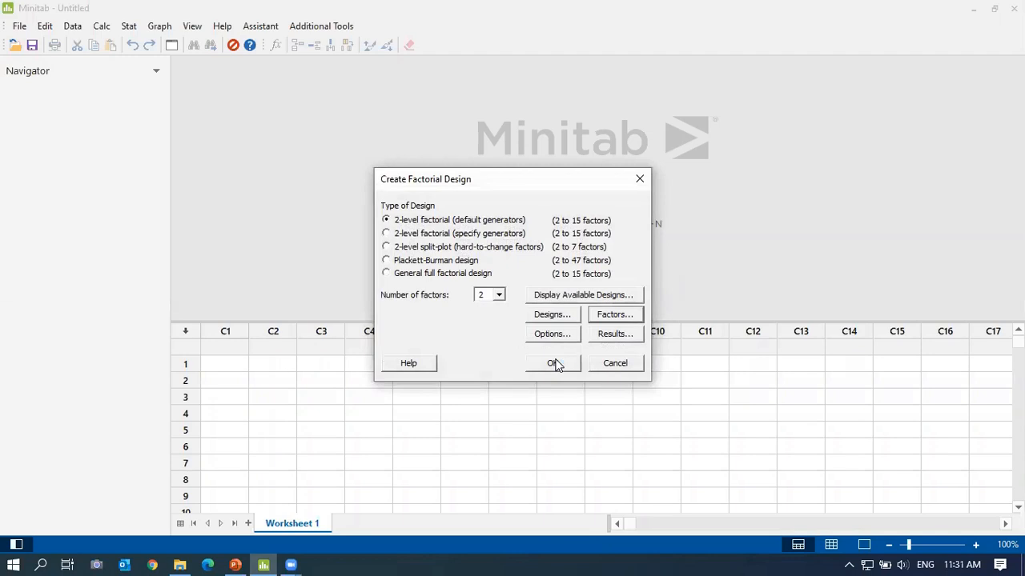
{"action": "left_click", "coordinate": [554, 363]}
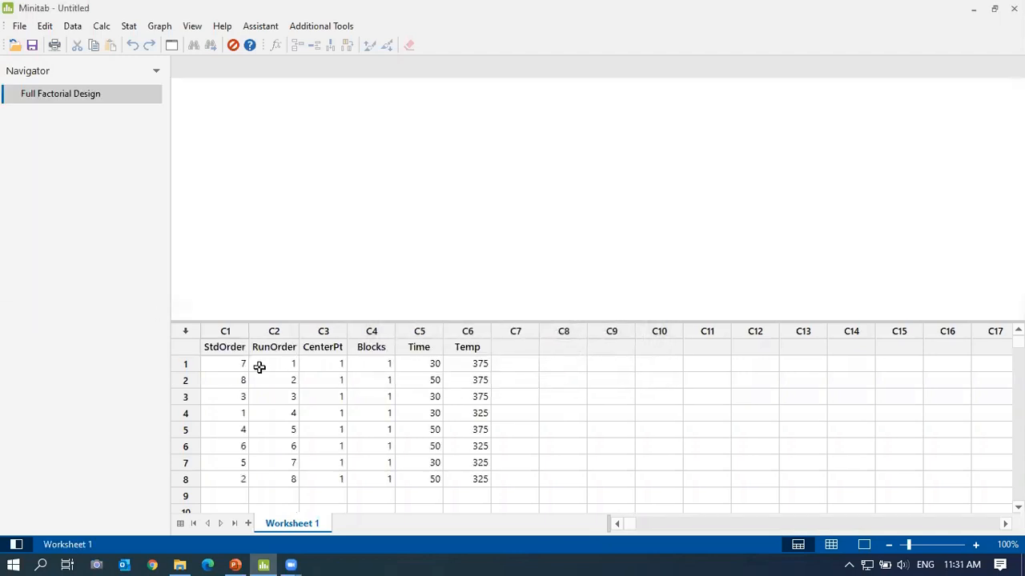
Review the factorial design's number of factors, available designs, design settings and factor levels without creating another design.
{"action": "left_click", "coordinate": [128, 26]}
{"action": "mouse_move", "coordinate": [207, 97]}
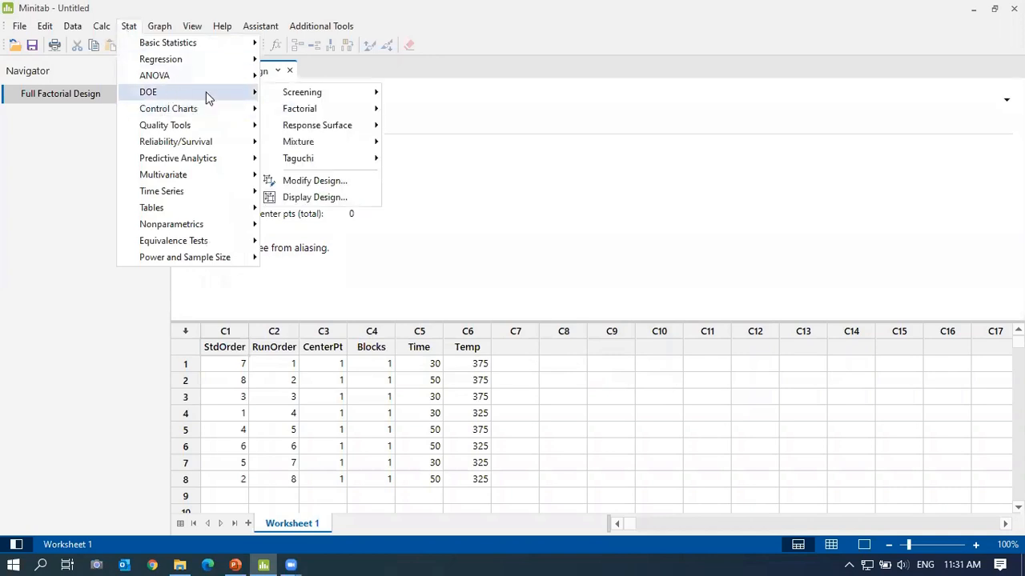
{"action": "mouse_move", "coordinate": [341, 107]}
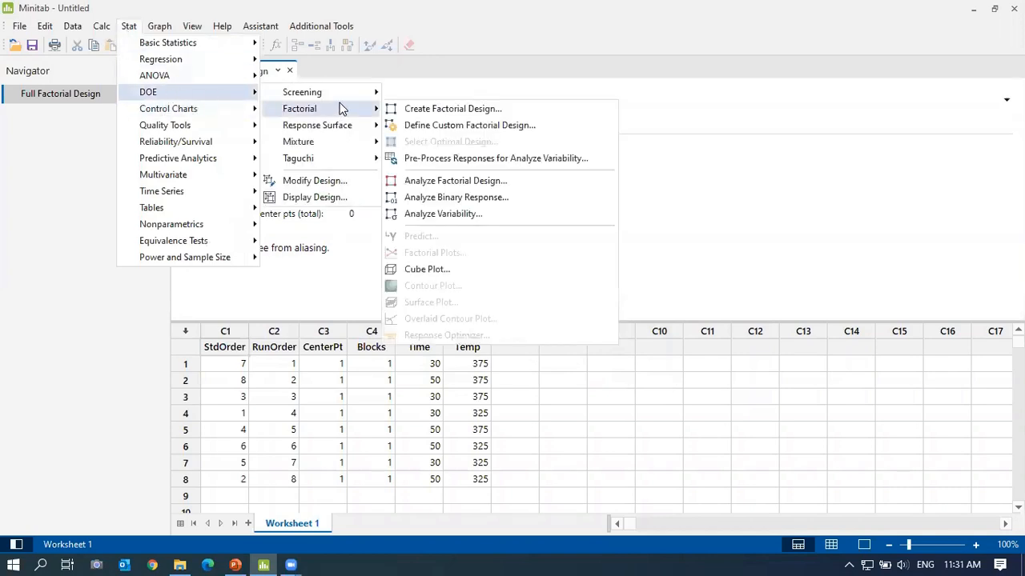
{"action": "left_click", "coordinate": [449, 110]}
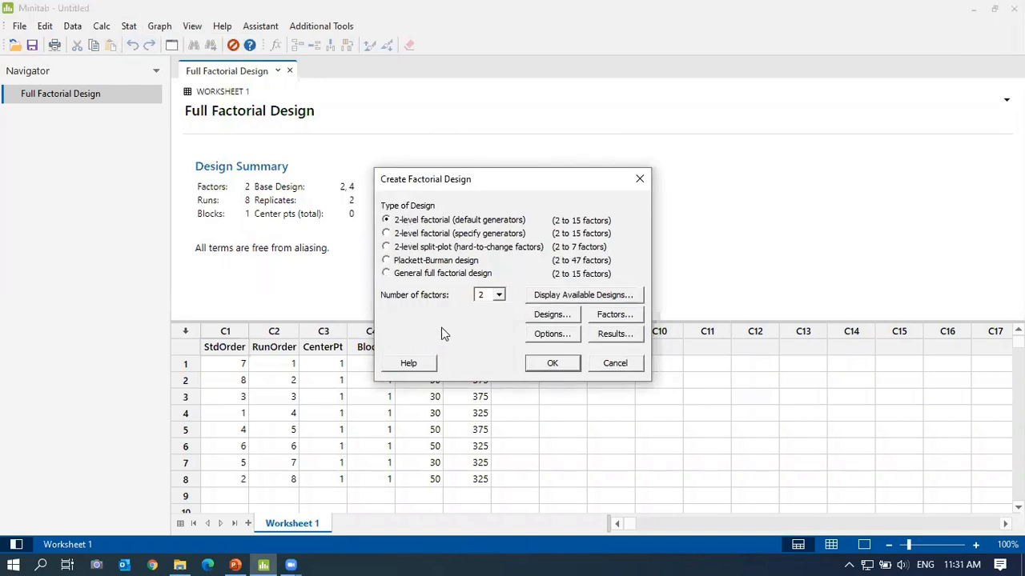
{"action": "left_click", "coordinate": [498, 296]}
{"action": "left_click", "coordinate": [498, 297]}
{"action": "left_click", "coordinate": [570, 298]}
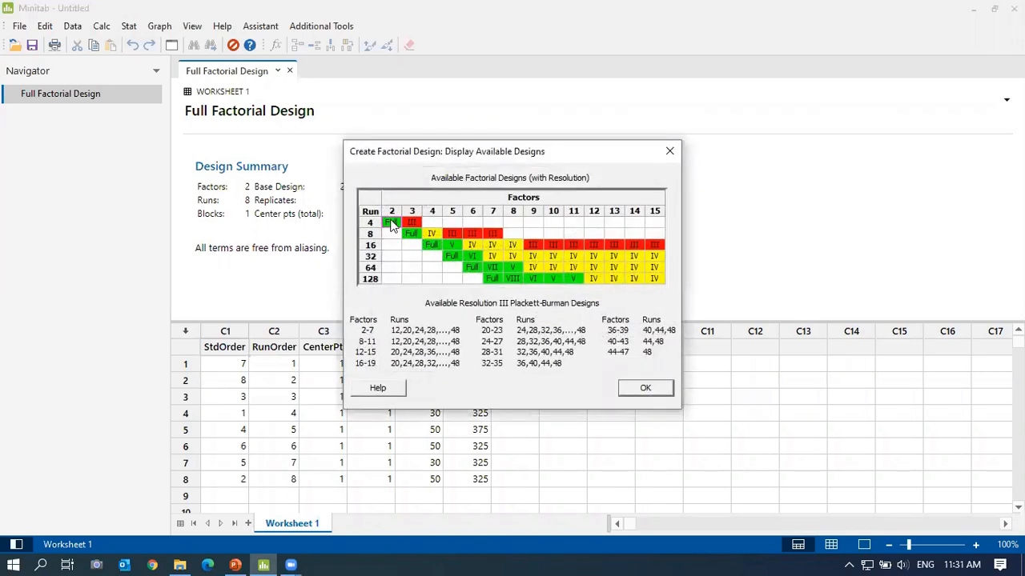
{"action": "left_click", "coordinate": [641, 389]}
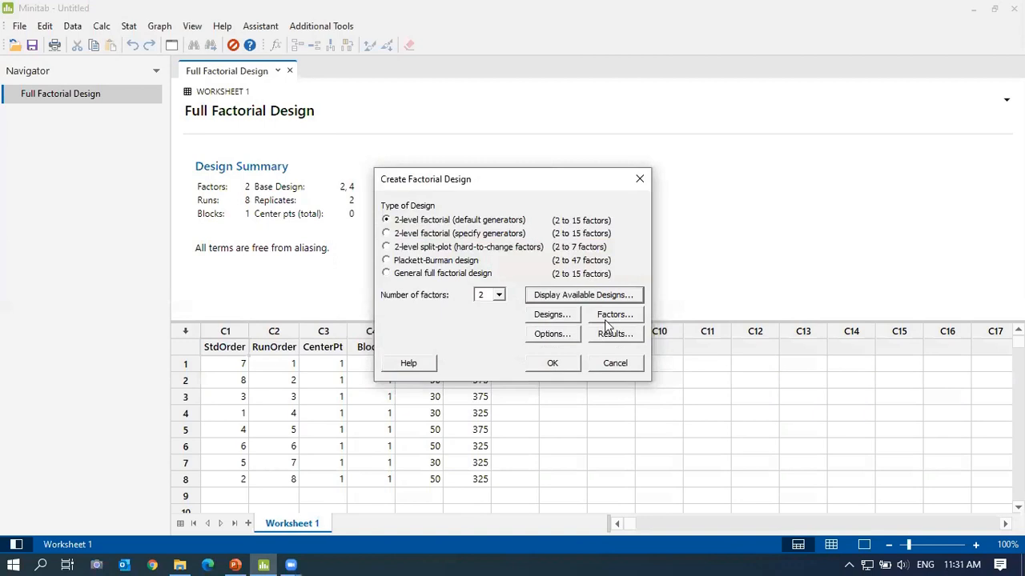
{"action": "left_click", "coordinate": [537, 317]}
{"action": "left_click", "coordinate": [549, 360]}
{"action": "left_click", "coordinate": [615, 315]}
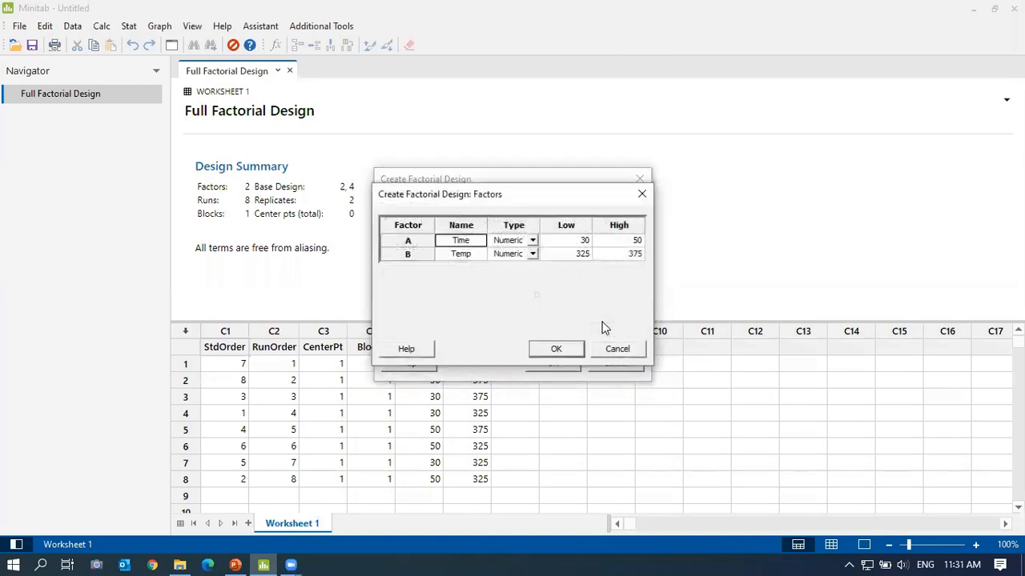
{"action": "left_click", "coordinate": [551, 350]}
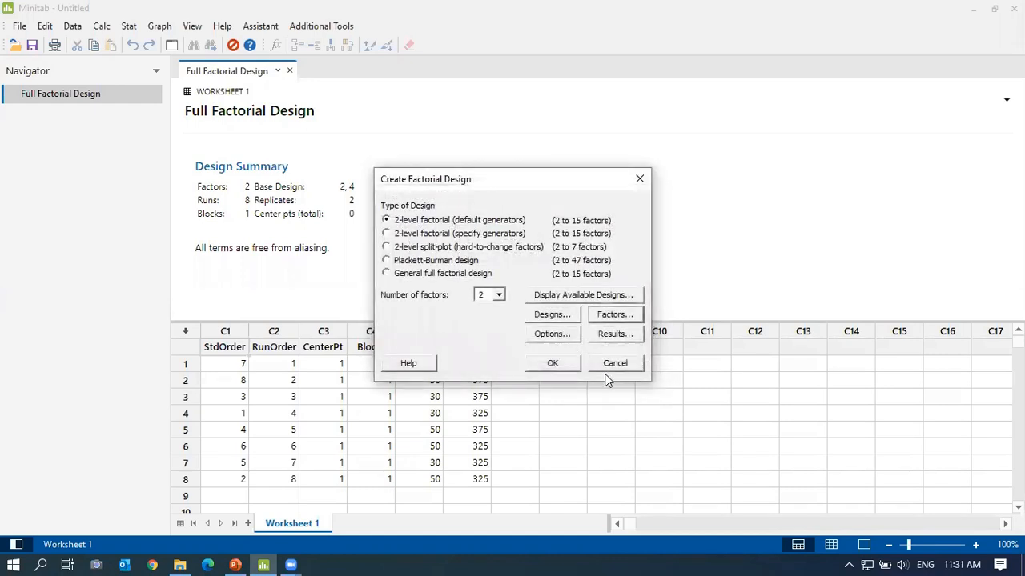
{"action": "left_click", "coordinate": [612, 362]}
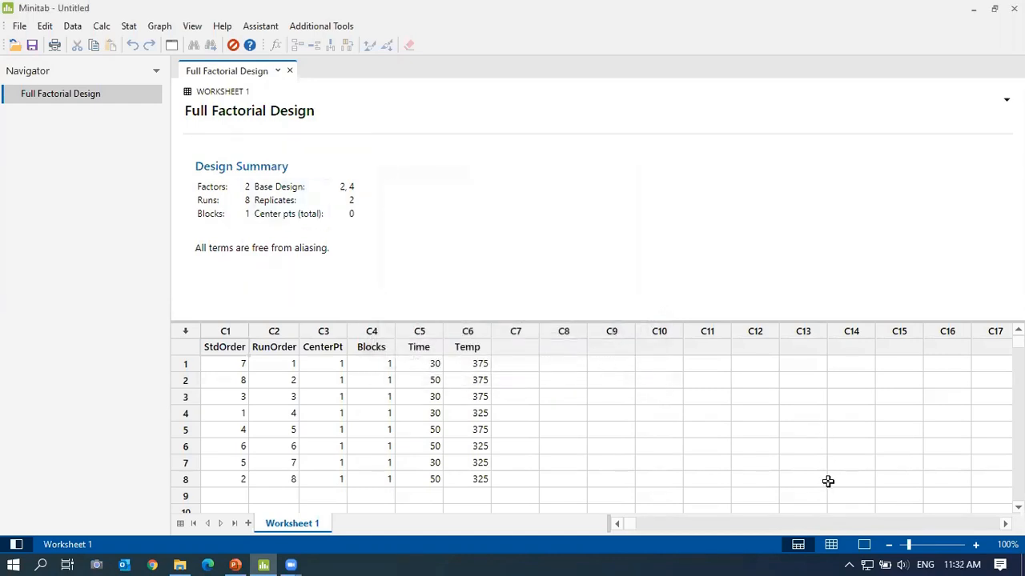
Try the output-only, worksheet-only and split views, ending with the worksheet alone at 130% zoom.
{"action": "left_click", "coordinate": [864, 544]}
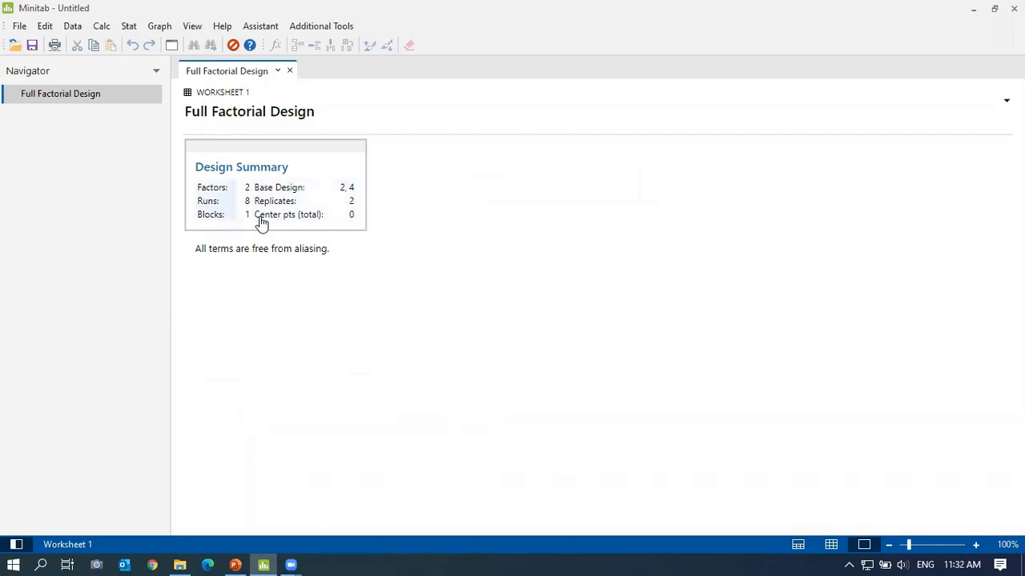
{"action": "left_click", "coordinate": [831, 544]}
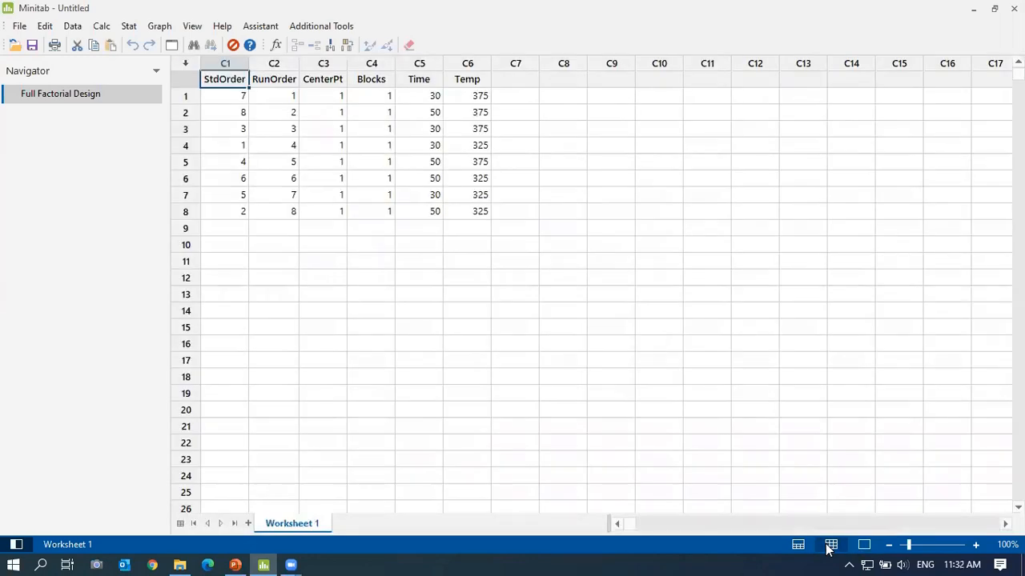
{"action": "left_click", "coordinate": [974, 545]}
{"action": "left_click", "coordinate": [974, 545]}
{"action": "left_click", "coordinate": [975, 545]}
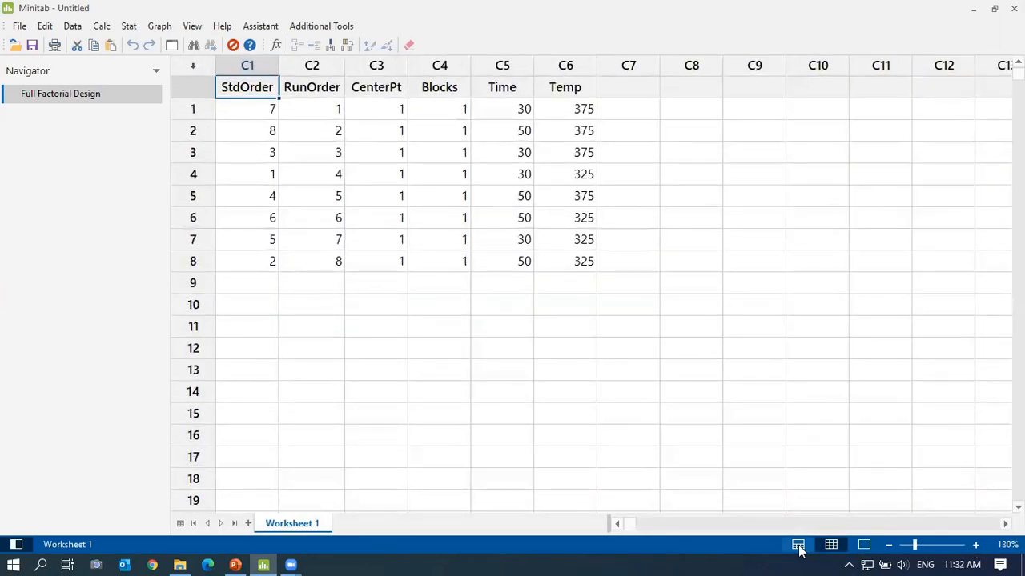
{"action": "left_click", "coordinate": [798, 544]}
{"action": "scroll", "coordinate": [735, 437], "scroll_direction": "down", "scroll_amount": 2}
{"action": "scroll", "coordinate": [735, 436], "scroll_direction": "up", "scroll_amount": 2}
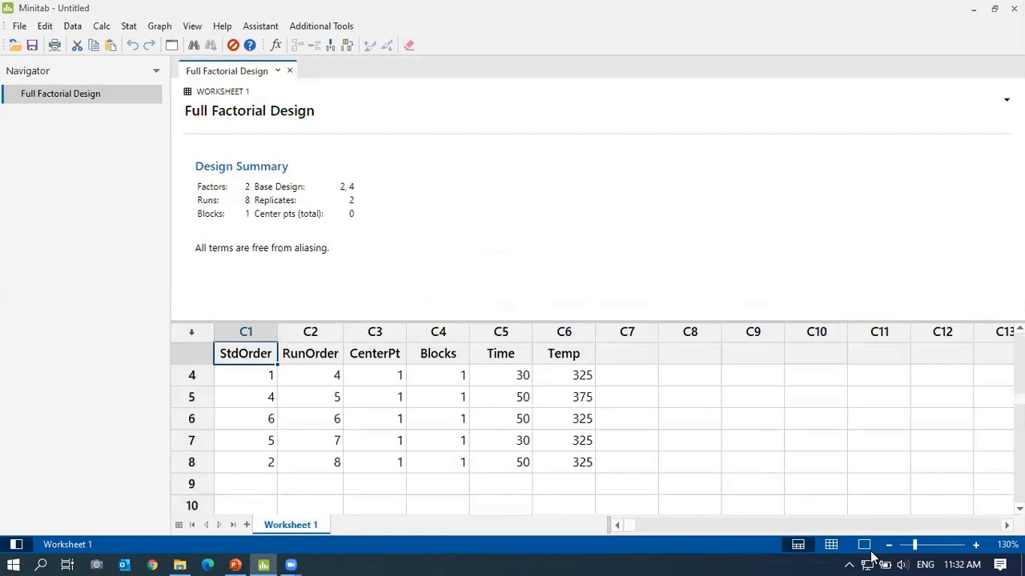
{"action": "left_click", "coordinate": [831, 545]}
{"action": "scroll", "coordinate": [489, 307], "scroll_direction": "up", "scroll_amount": 1}
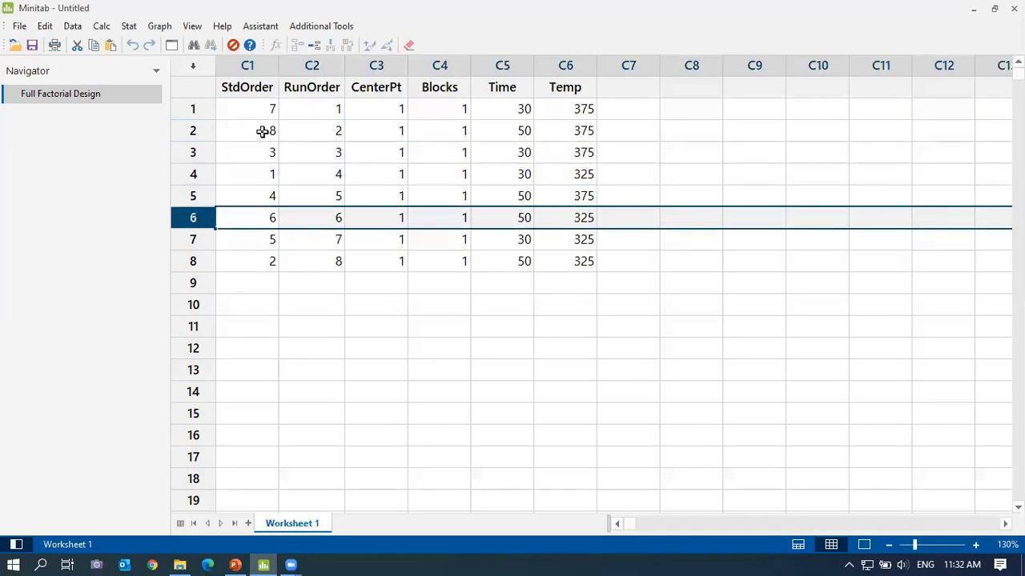
Compare the StdOrder and RunOrder columns and examine the Time and Temp settings of standard-order runs 1 and 2.
{"action": "left_click", "coordinate": [243, 88]}
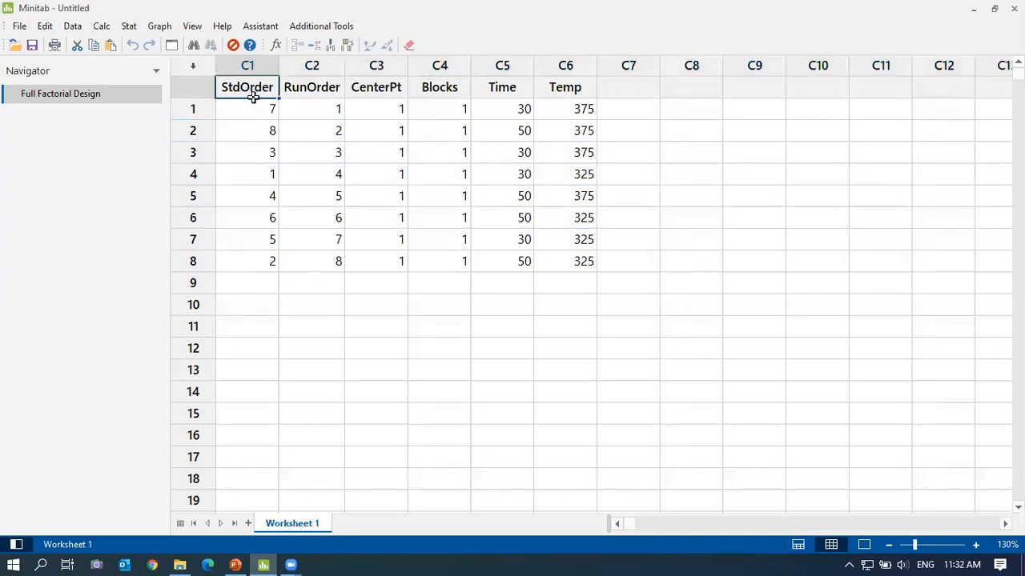
{"action": "left_click", "coordinate": [309, 88]}
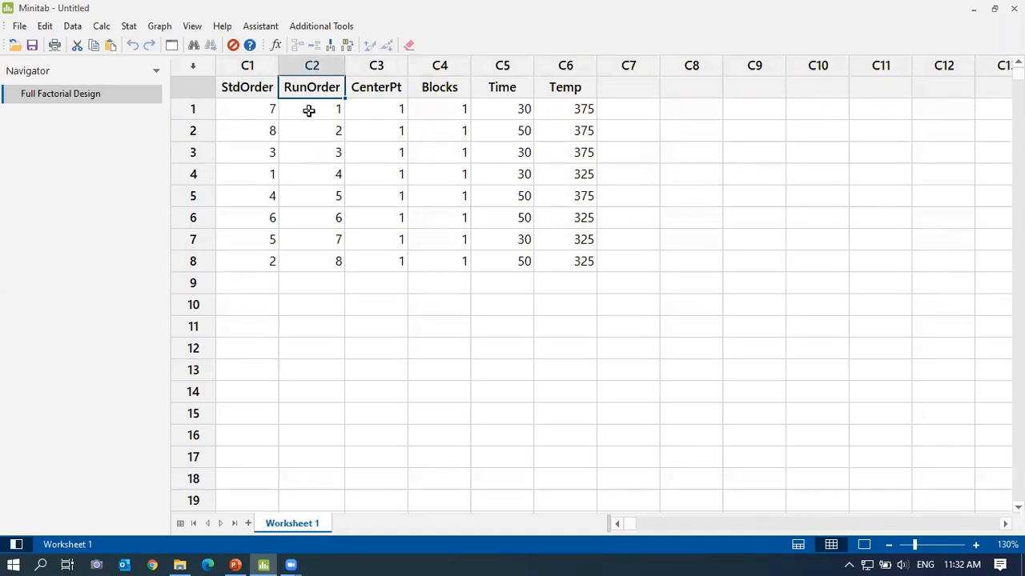
{"action": "left_click", "coordinate": [258, 109]}
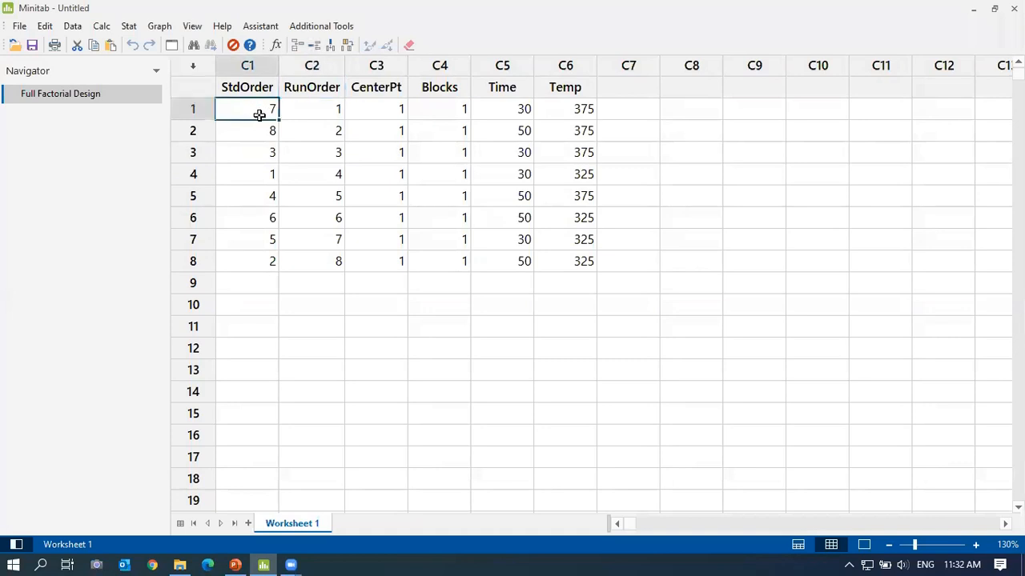
{"action": "left_click", "coordinate": [253, 173]}
{"action": "left_click", "coordinate": [503, 174]}
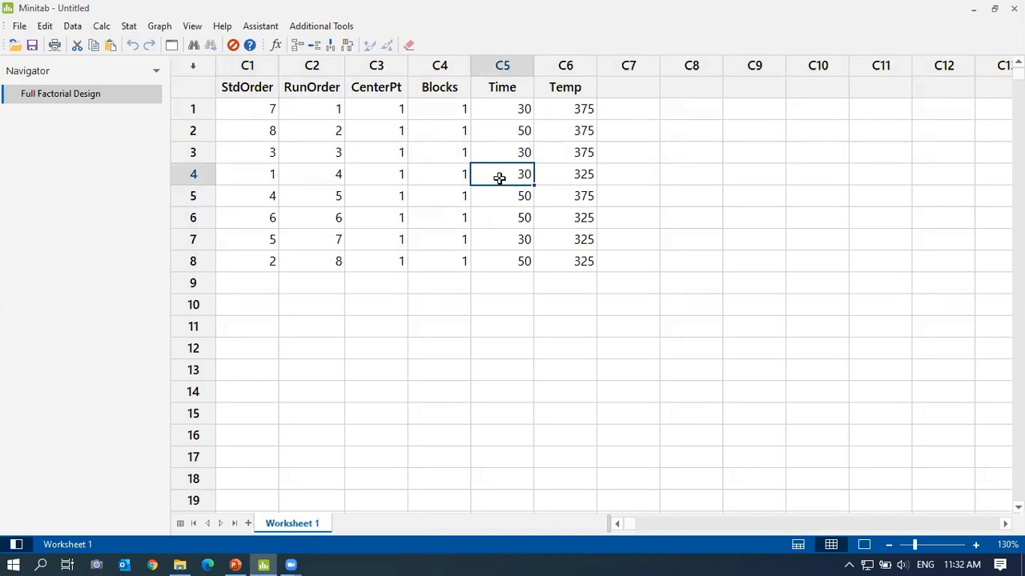
{"action": "left_click", "coordinate": [592, 94]}
{"action": "left_click", "coordinate": [584, 174]}
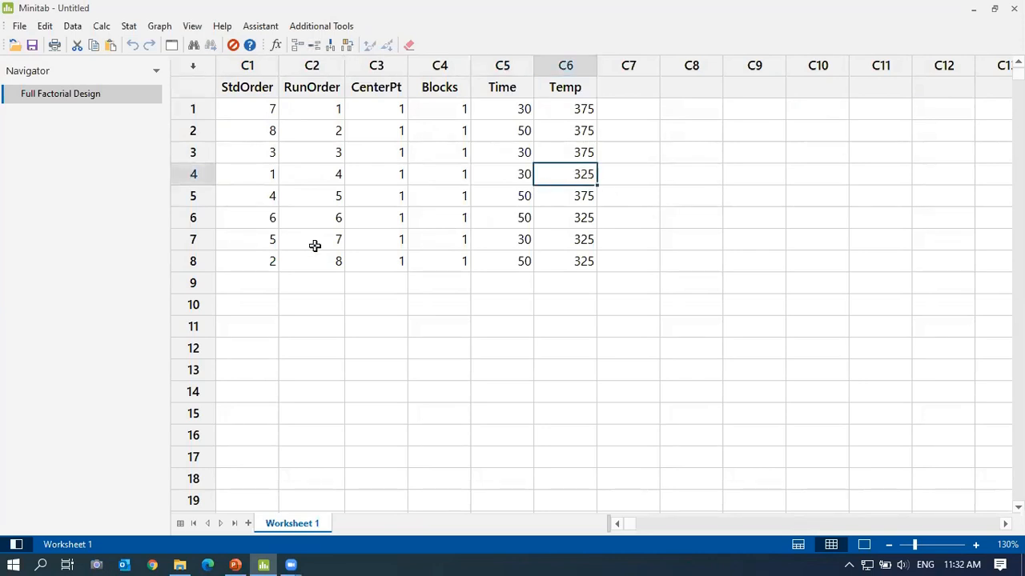
{"action": "left_click", "coordinate": [264, 261]}
{"action": "left_click", "coordinate": [497, 261]}
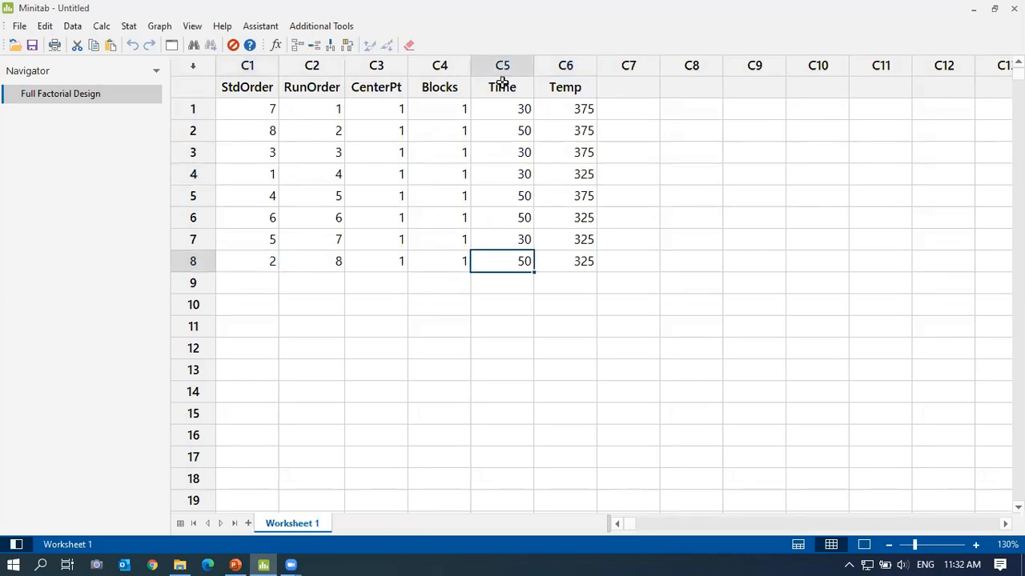
{"action": "left_click", "coordinate": [582, 261]}
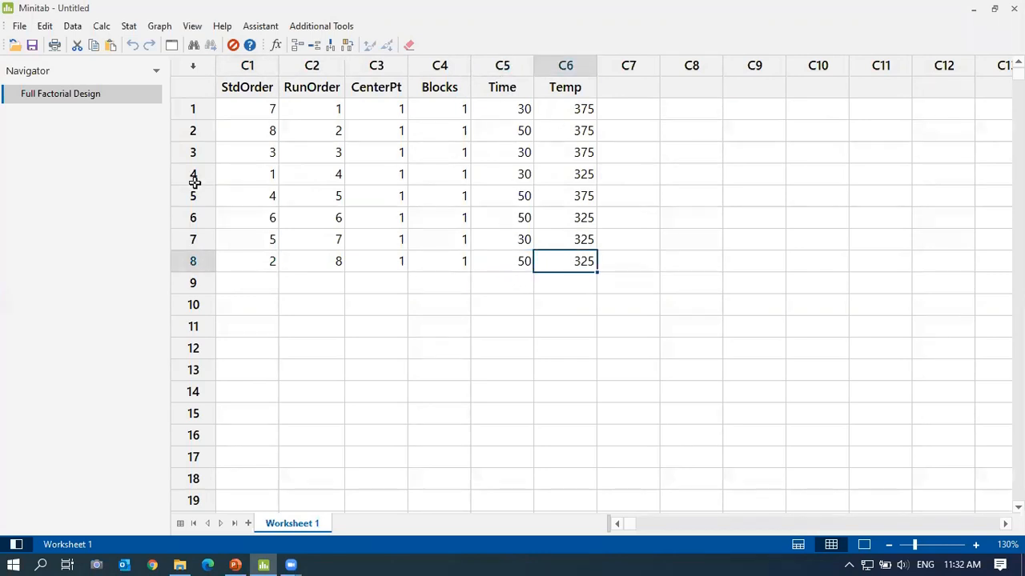
{"action": "left_click", "coordinate": [261, 129]}
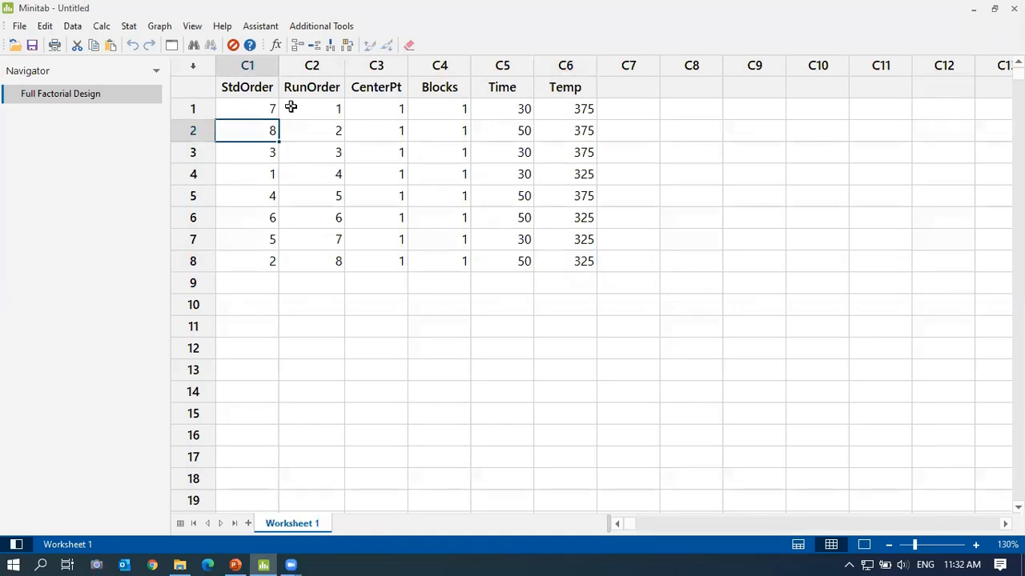
Name the empty column C7 Y as the response column.
{"action": "left_click", "coordinate": [632, 87]}
{"action": "type", "text": "Y"}
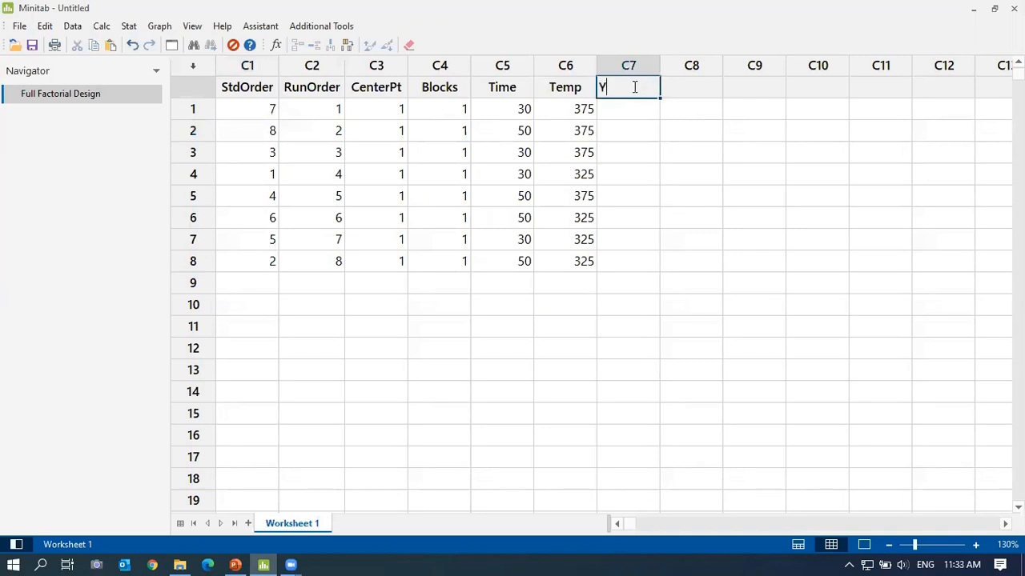
{"action": "key", "text": "Return"}
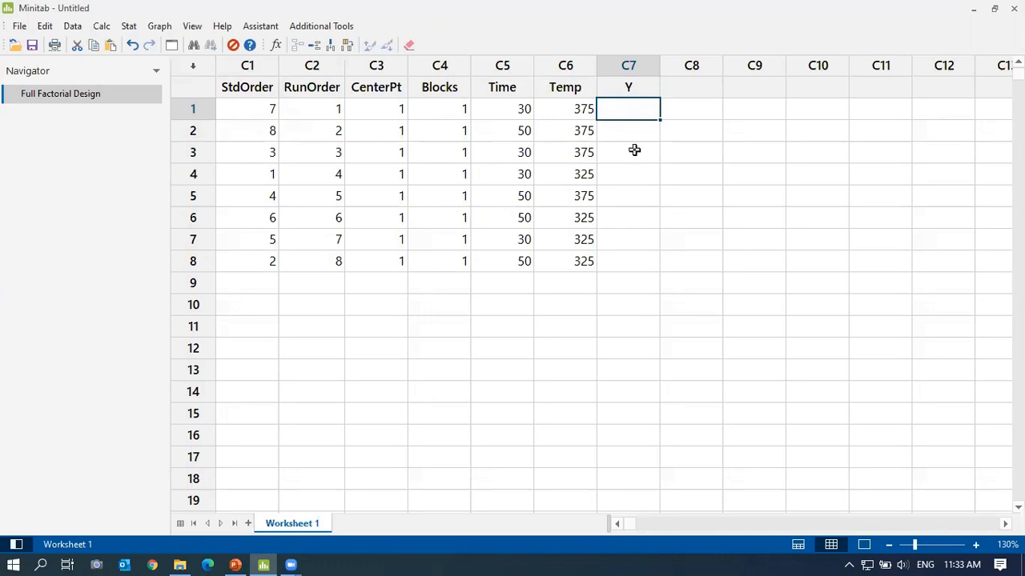
Examine the Time and Temp combinations for the first five runs in the worksheet.
{"action": "left_click", "coordinate": [510, 113]}
{"action": "left_click", "coordinate": [563, 110]}
{"action": "left_click", "coordinate": [513, 128]}
{"action": "left_click", "coordinate": [542, 131]}
{"action": "left_click", "coordinate": [517, 153]}
{"action": "left_click", "coordinate": [561, 154]}
{"action": "left_click", "coordinate": [503, 187]}
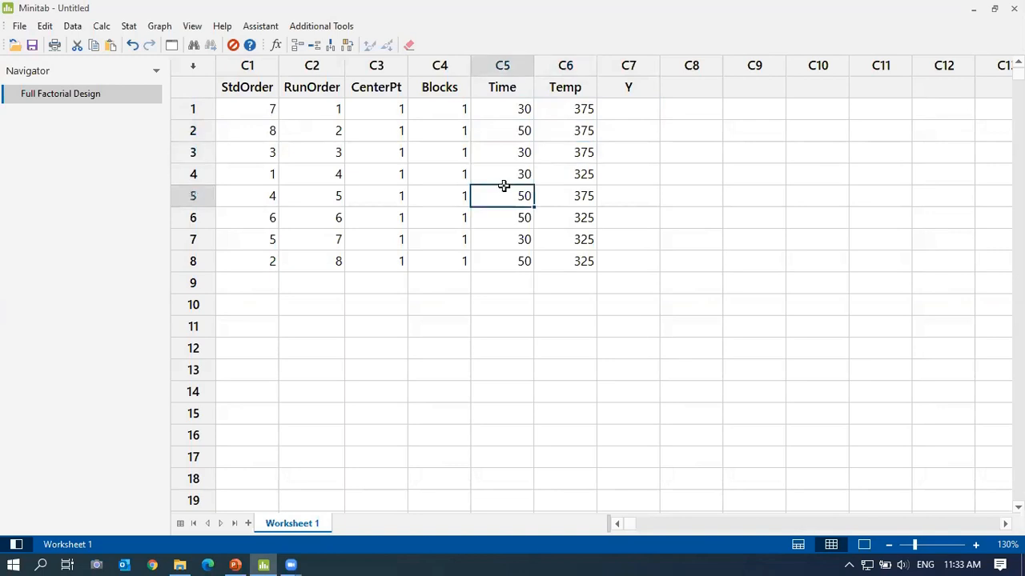
{"action": "left_click", "coordinate": [504, 176]}
{"action": "left_click", "coordinate": [562, 170]}
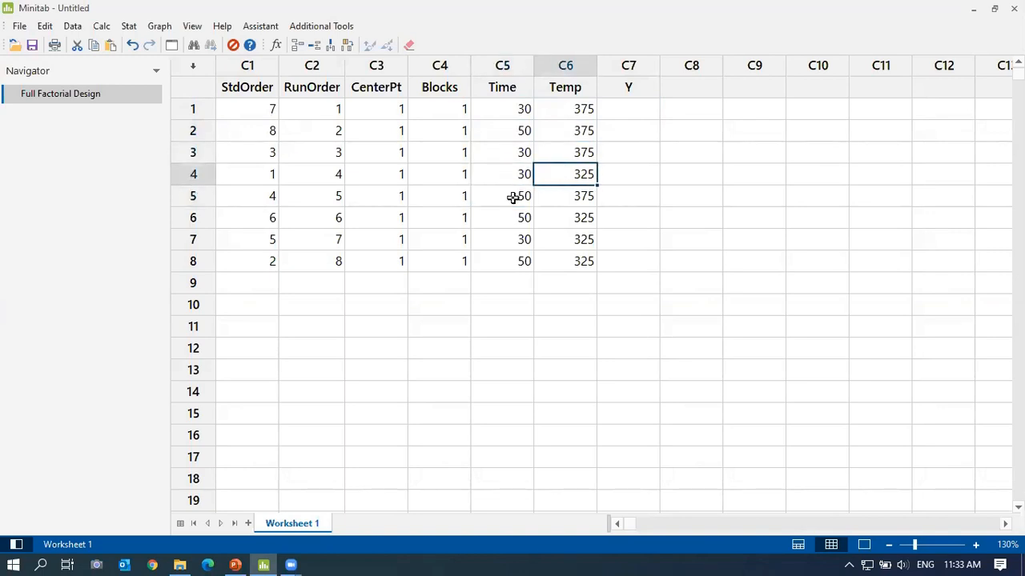
{"action": "left_click", "coordinate": [505, 203]}
{"action": "left_click", "coordinate": [549, 199]}
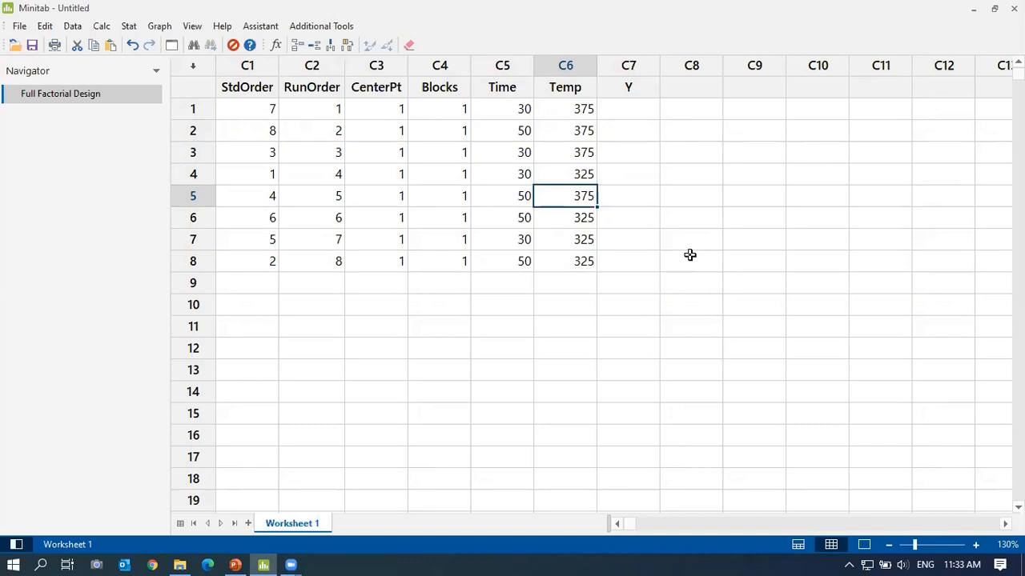
Switch to the PowerPoint presentation, start the slide show from slide 18 and advance to slide 19.
{"action": "left_click", "coordinate": [233, 562]}
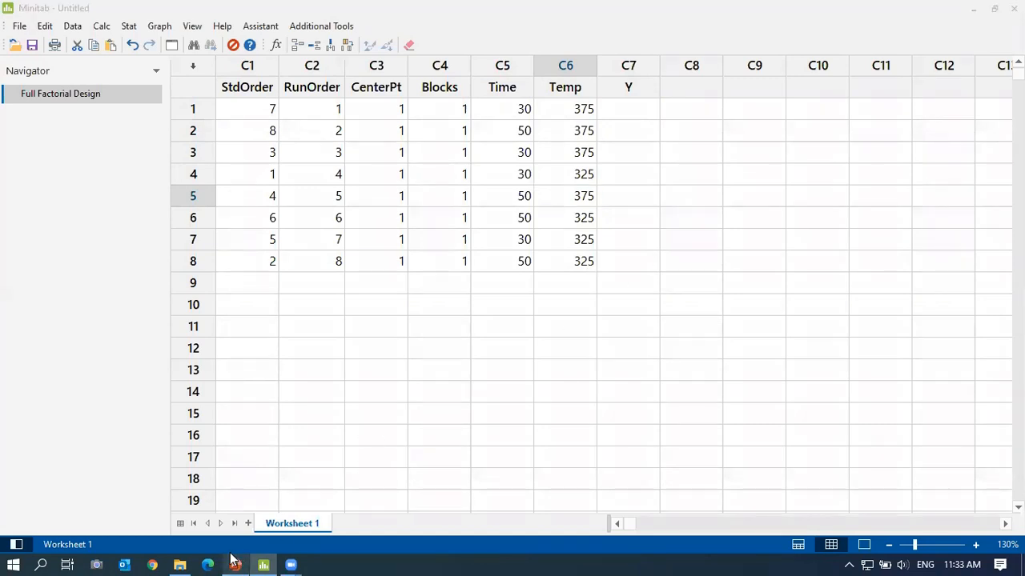
{"action": "left_click", "coordinate": [860, 545]}
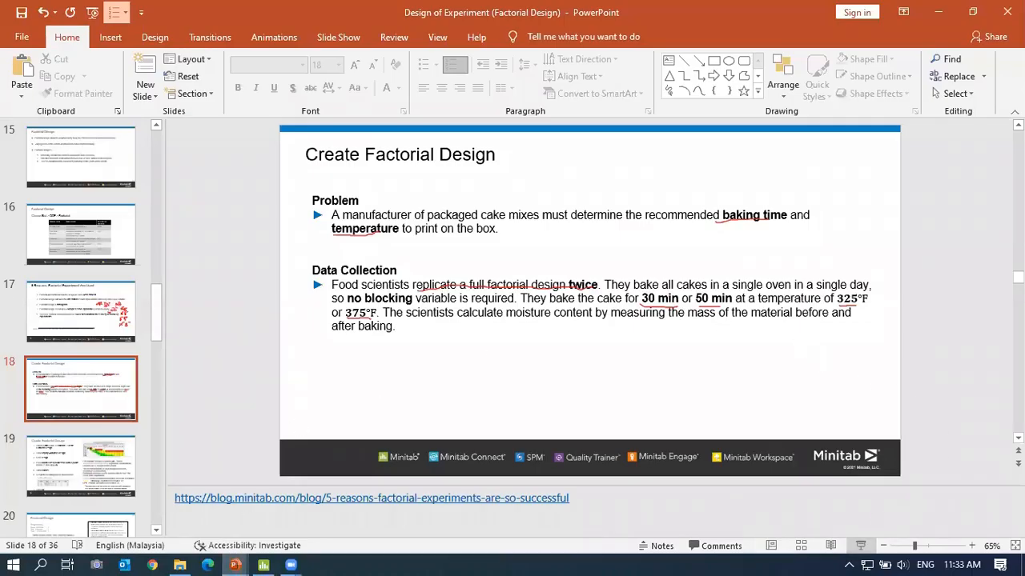
{"action": "key", "text": "Right"}
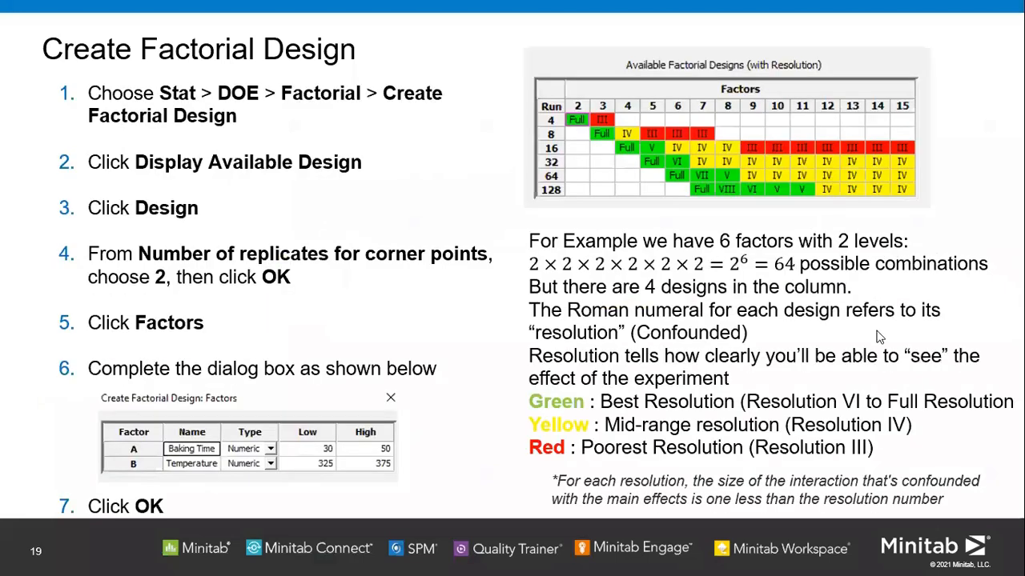
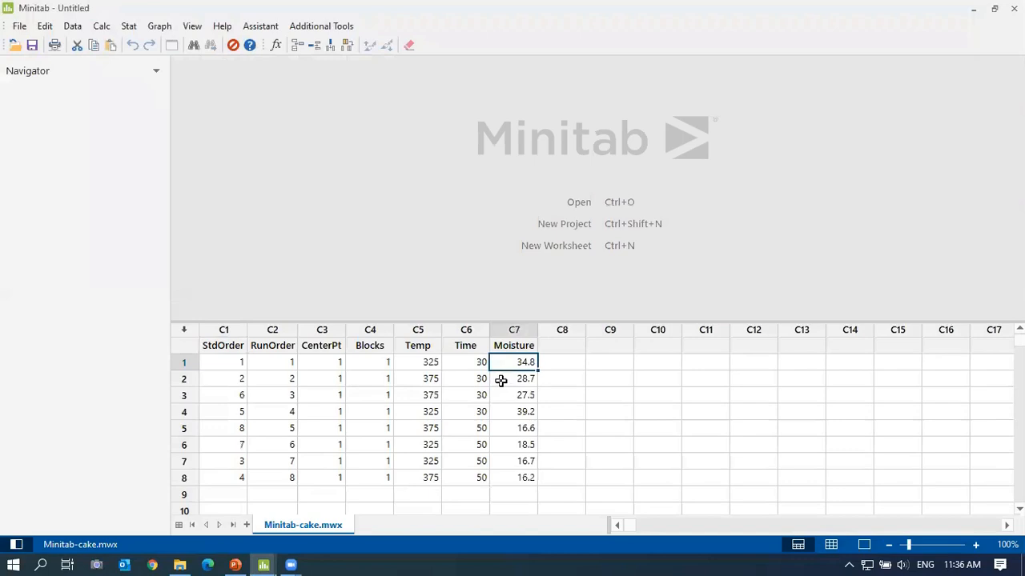
Examine the Moisture column in the Minitab-cake.mwx worksheet and the available factorial design analysis commands.
{"action": "left_click", "coordinate": [501, 379]}
{"action": "left_click", "coordinate": [506, 394]}
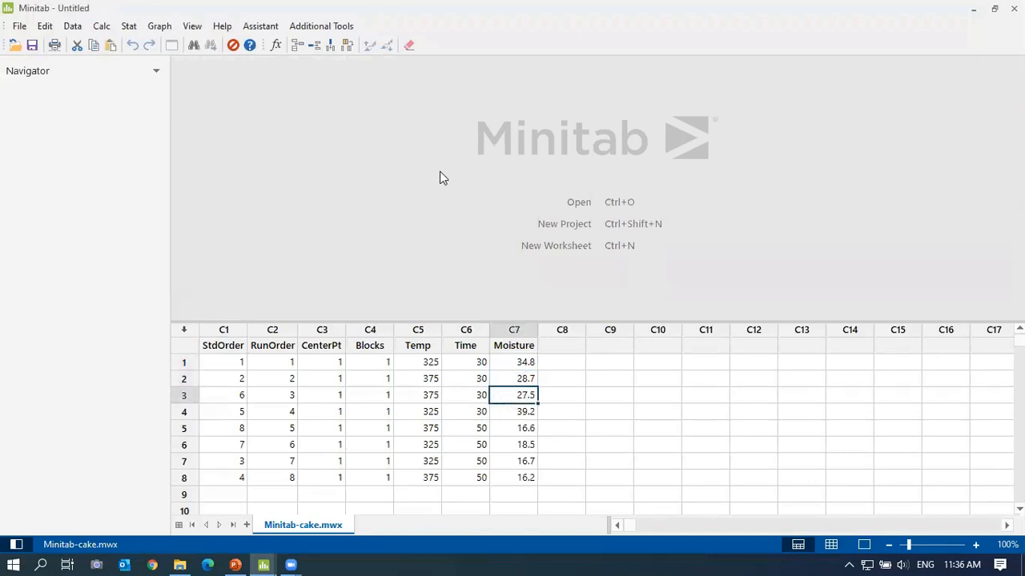
{"action": "left_click", "coordinate": [129, 25]}
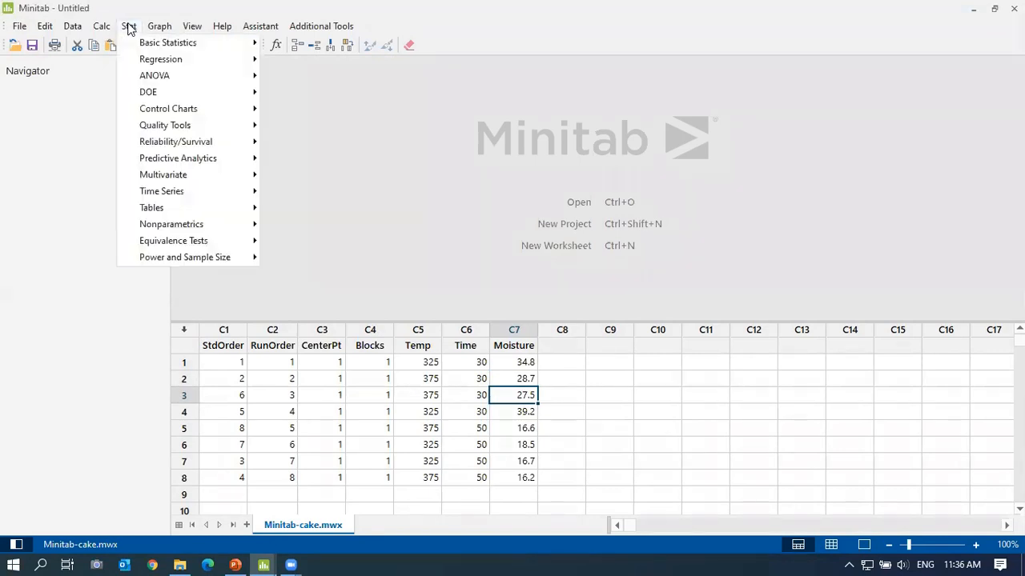
{"action": "mouse_move", "coordinate": [245, 96]}
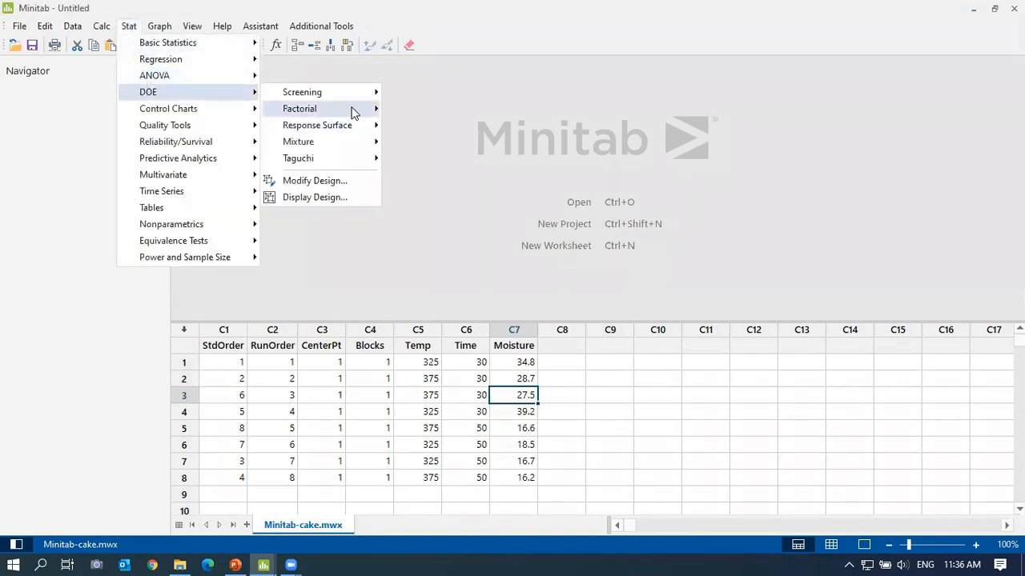
{"action": "mouse_move", "coordinate": [352, 112]}
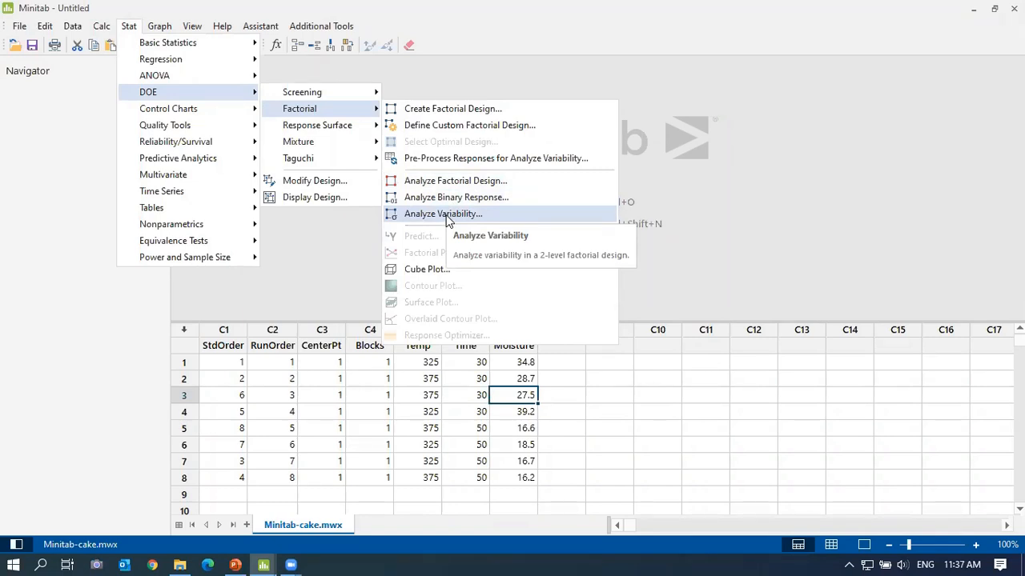
{"action": "left_click", "coordinate": [567, 377]}
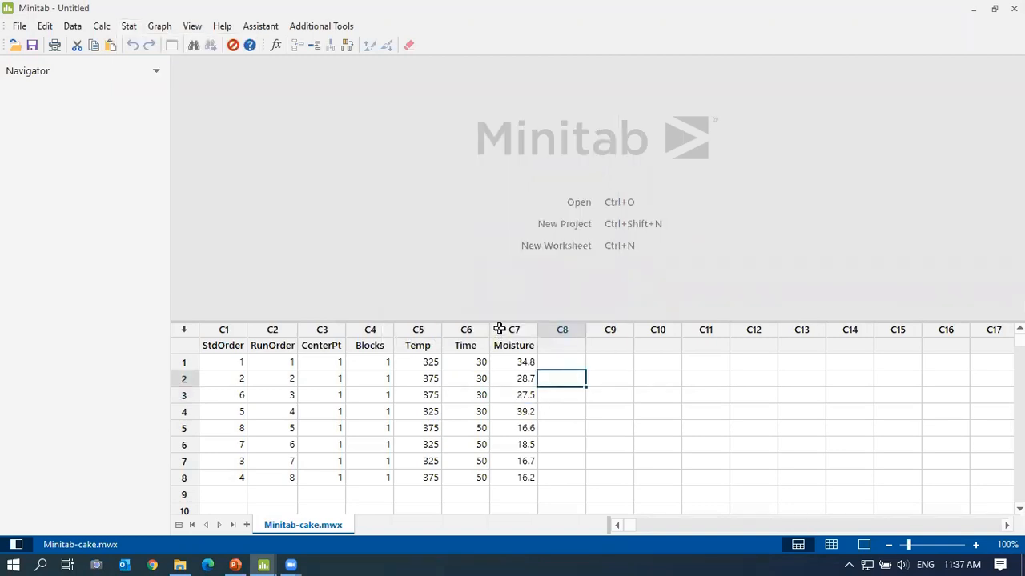
{"action": "left_click", "coordinate": [499, 330]}
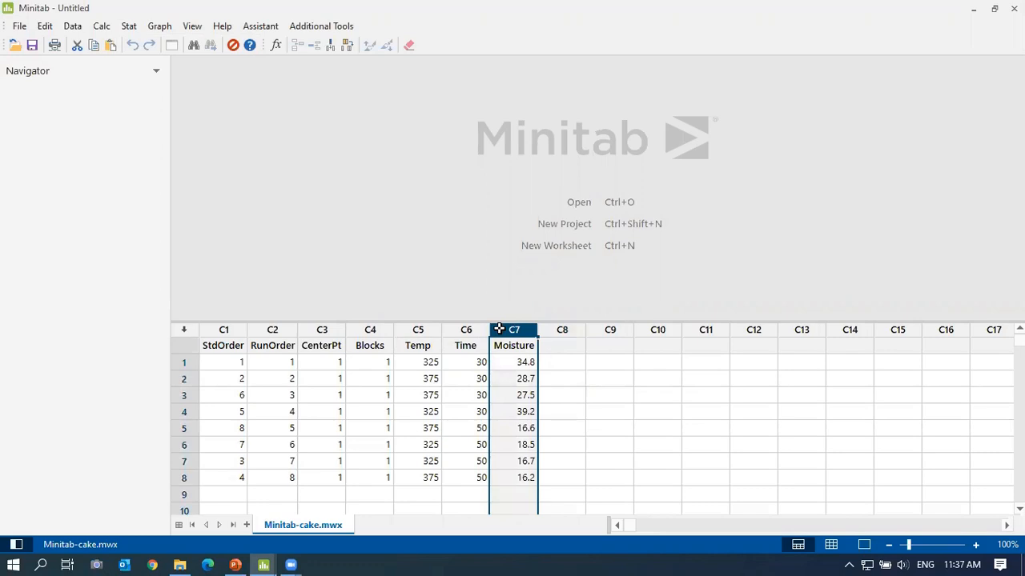
{"action": "left_click", "coordinate": [563, 329]}
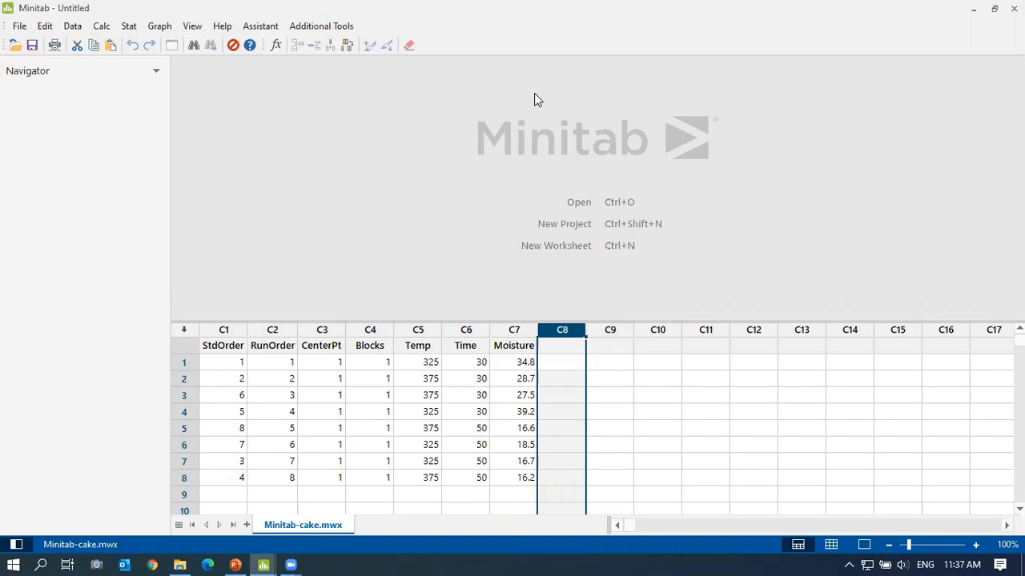
Start Analyze Factorial Design for the cake data with Moisture as the response.
{"action": "left_click", "coordinate": [129, 26]}
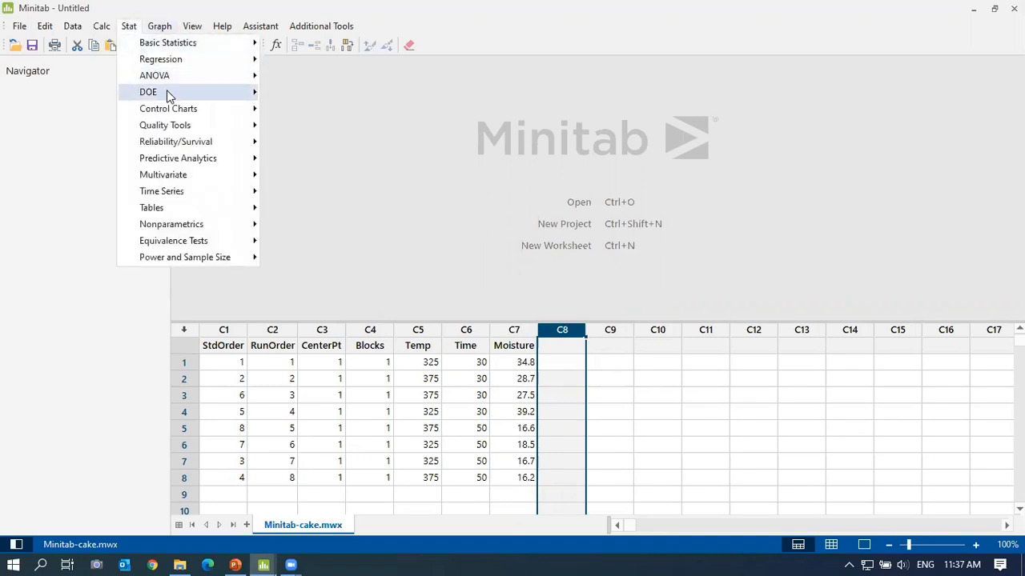
{"action": "mouse_move", "coordinate": [168, 91]}
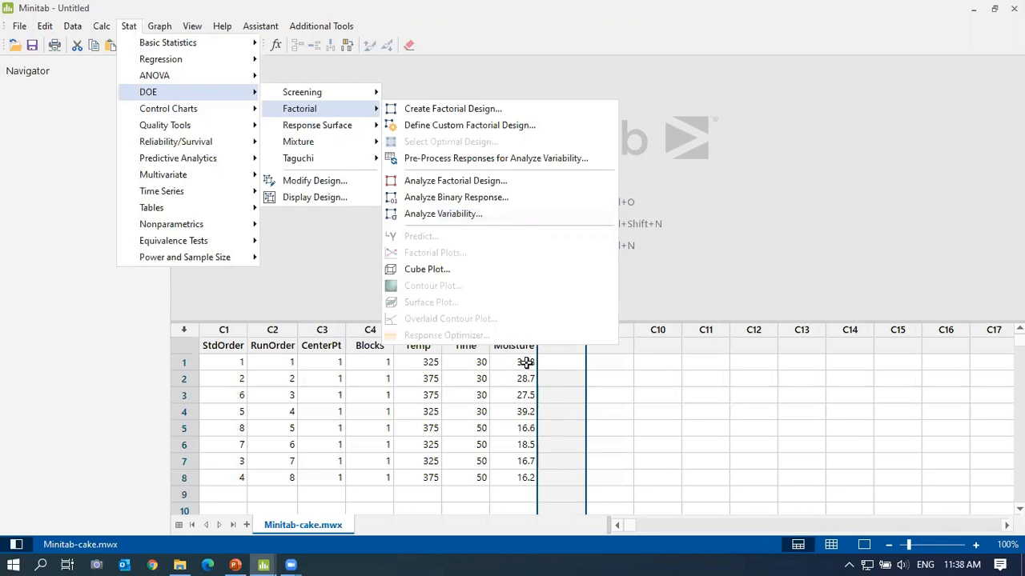
{"action": "left_click", "coordinate": [484, 185]}
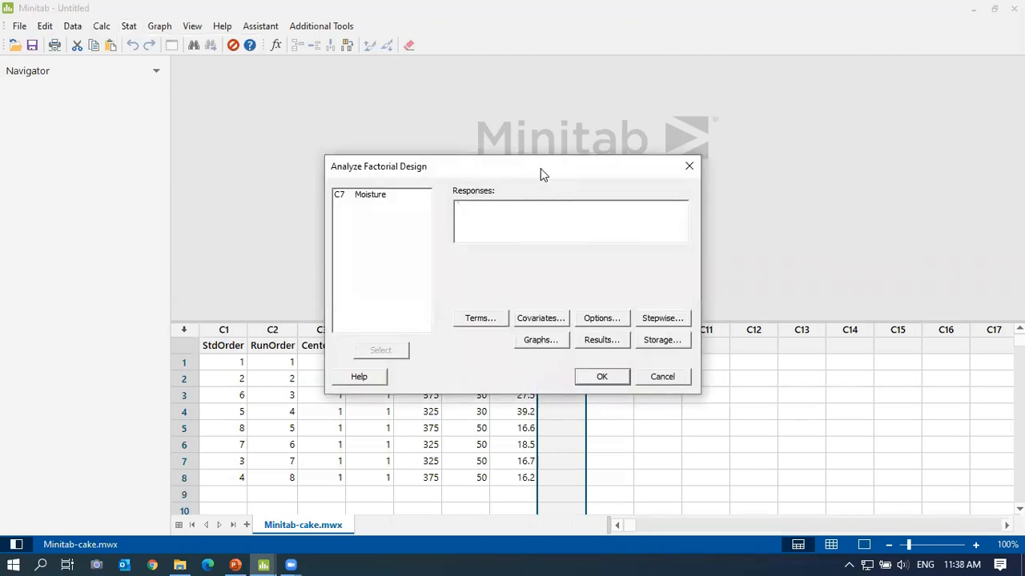
{"action": "double_click", "coordinate": [632, 128]}
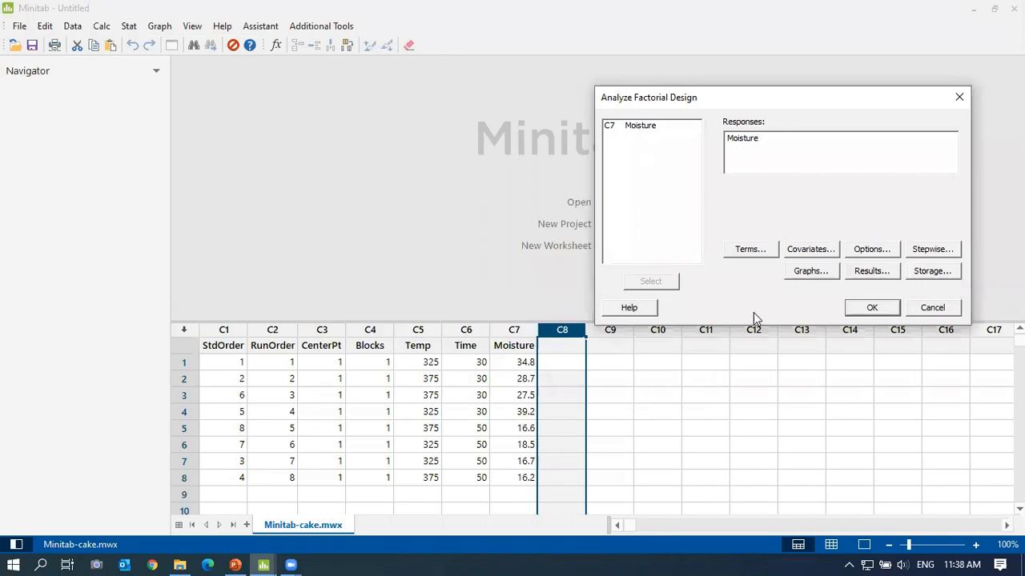
Review the model order choices and accept terms up through order 2, keeping A:Temp, B:Time and the AB interaction.
{"action": "left_click", "coordinate": [749, 250]}
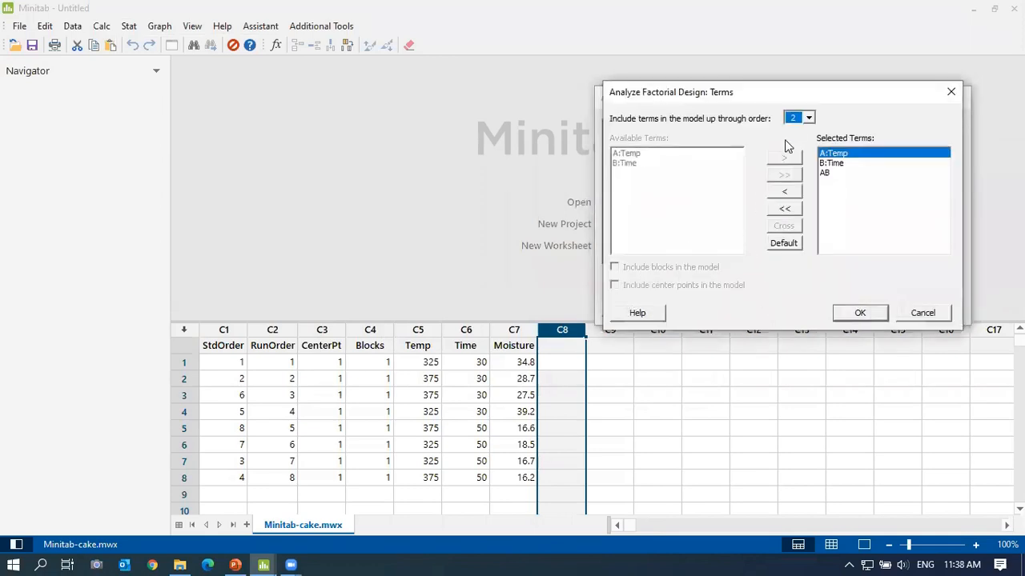
{"action": "left_click", "coordinate": [809, 119]}
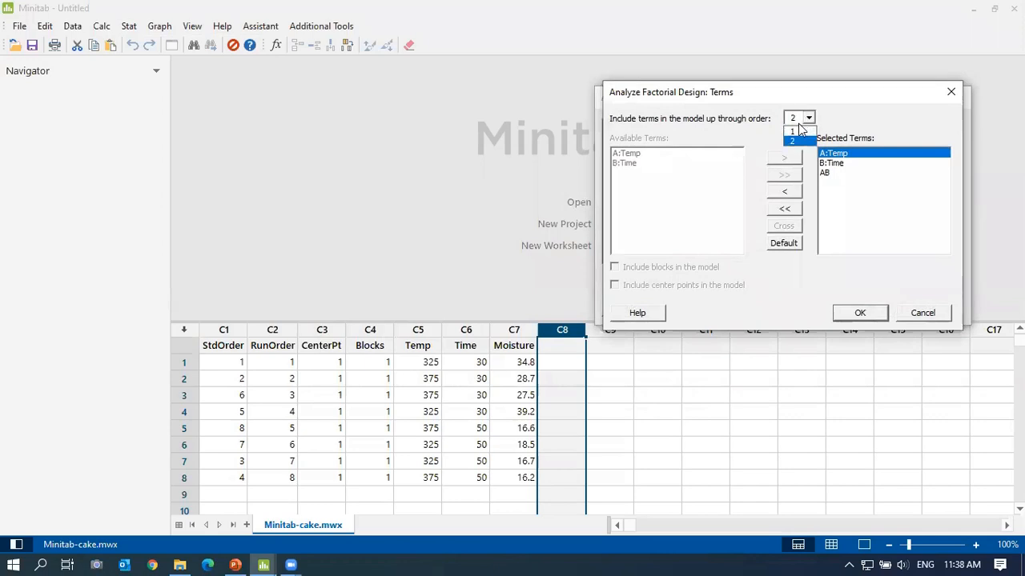
{"action": "left_click", "coordinate": [808, 119]}
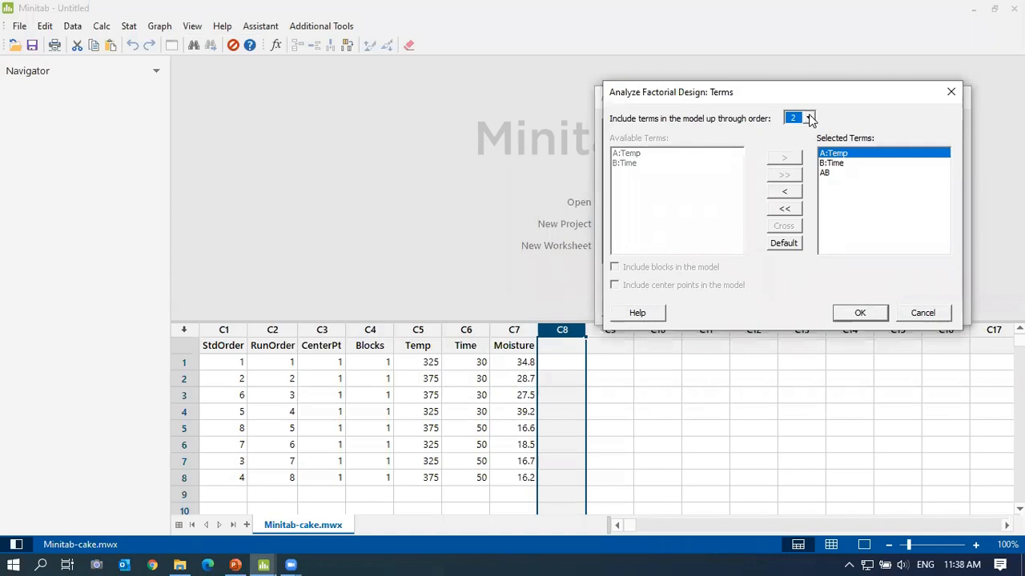
{"action": "left_click", "coordinate": [808, 119]}
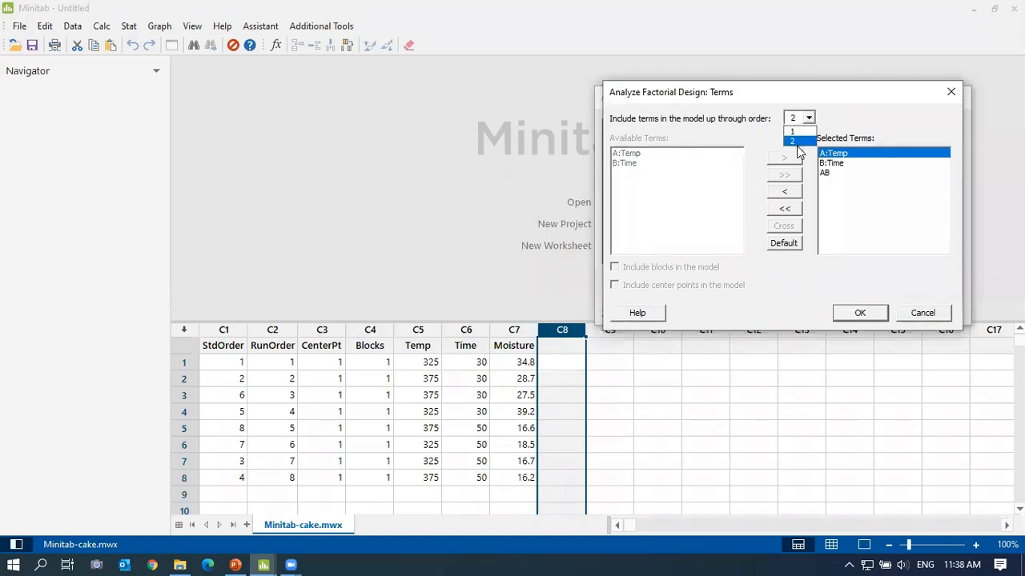
{"action": "left_click", "coordinate": [856, 115]}
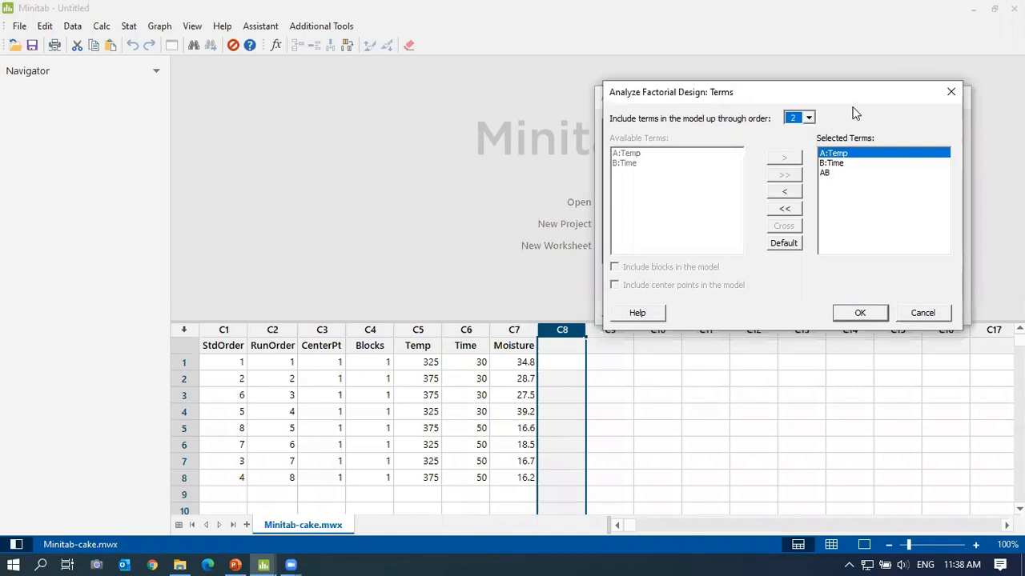
{"action": "left_click", "coordinate": [823, 174]}
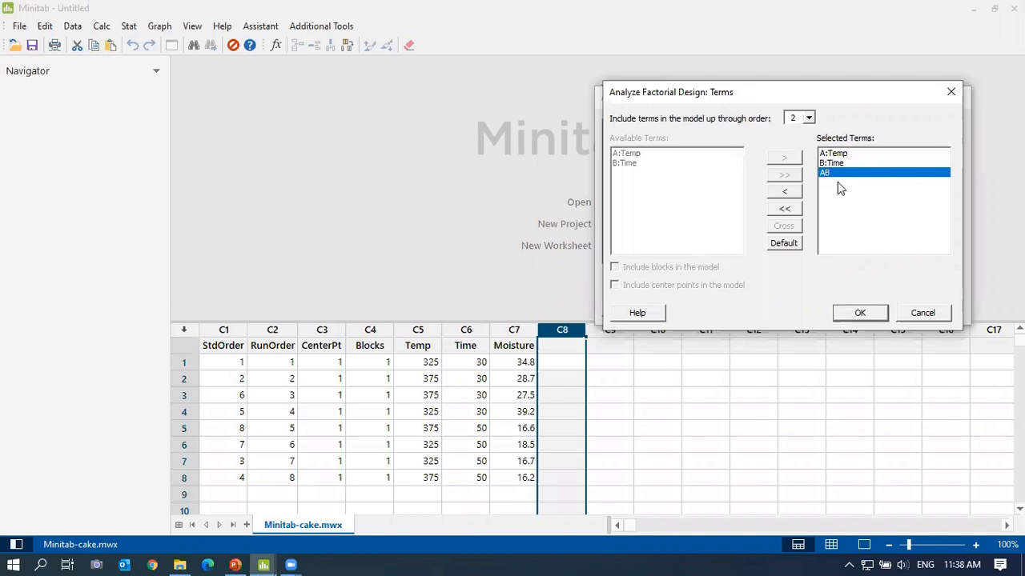
{"action": "left_click", "coordinate": [858, 312]}
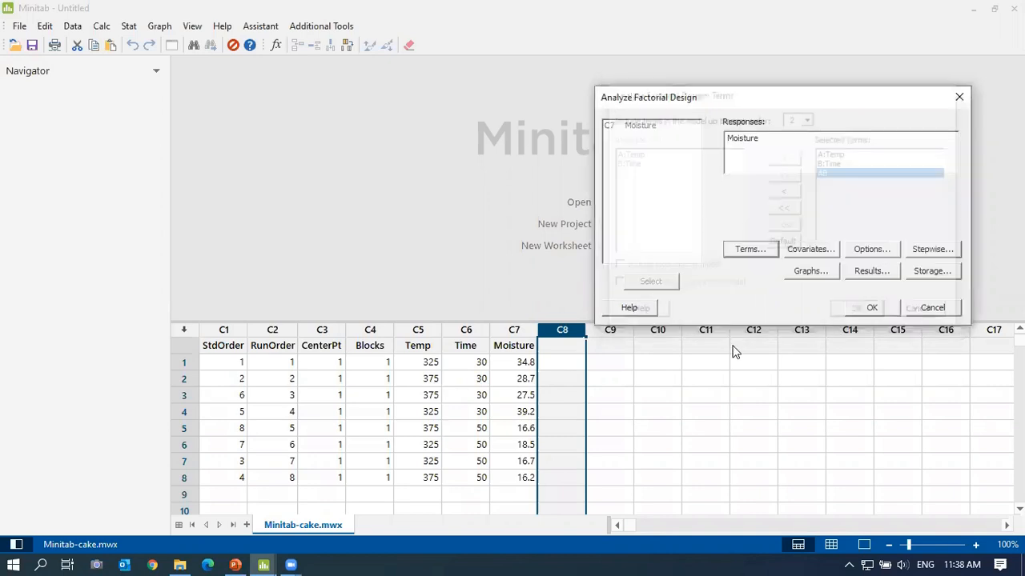
Add a Pareto effects plot and four-in-one residual plots to the analysis and run it for Moisture.
{"action": "left_click", "coordinate": [815, 276]}
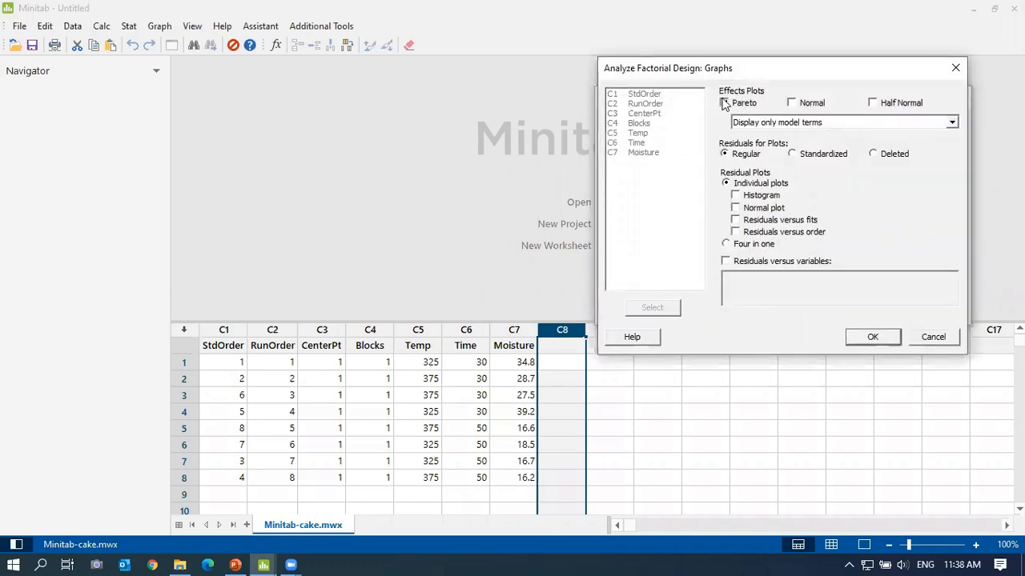
{"action": "left_click", "coordinate": [727, 248]}
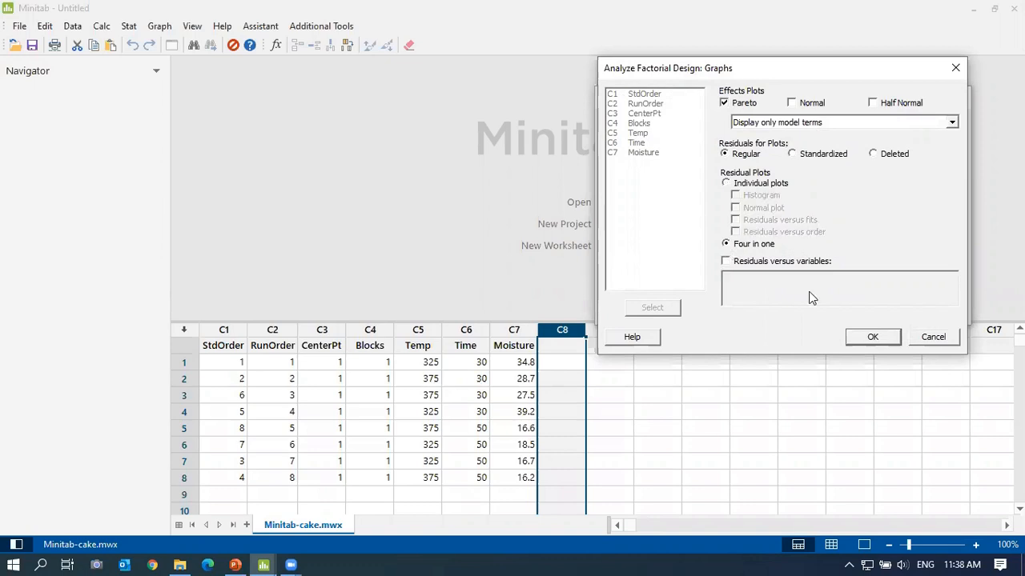
{"action": "left_click", "coordinate": [864, 339]}
{"action": "left_click", "coordinate": [874, 307]}
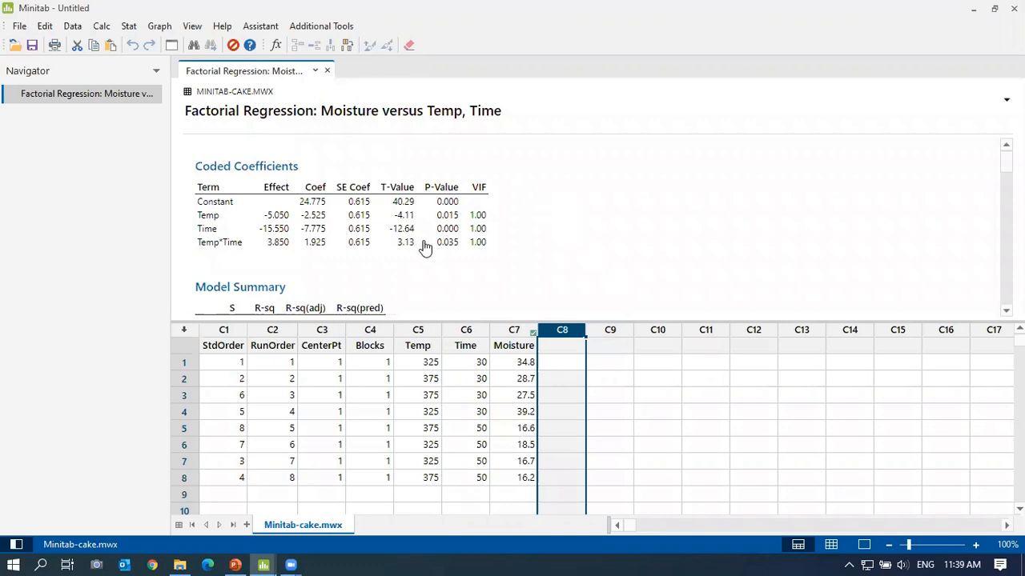
Skim the regression output and recheck the graph selections in Analyze Factorial Design for Moisture.
{"action": "scroll", "coordinate": [423, 248], "scroll_direction": "down", "scroll_amount": 1}
{"action": "scroll", "coordinate": [234, 93], "scroll_direction": "down", "scroll_amount": 3}
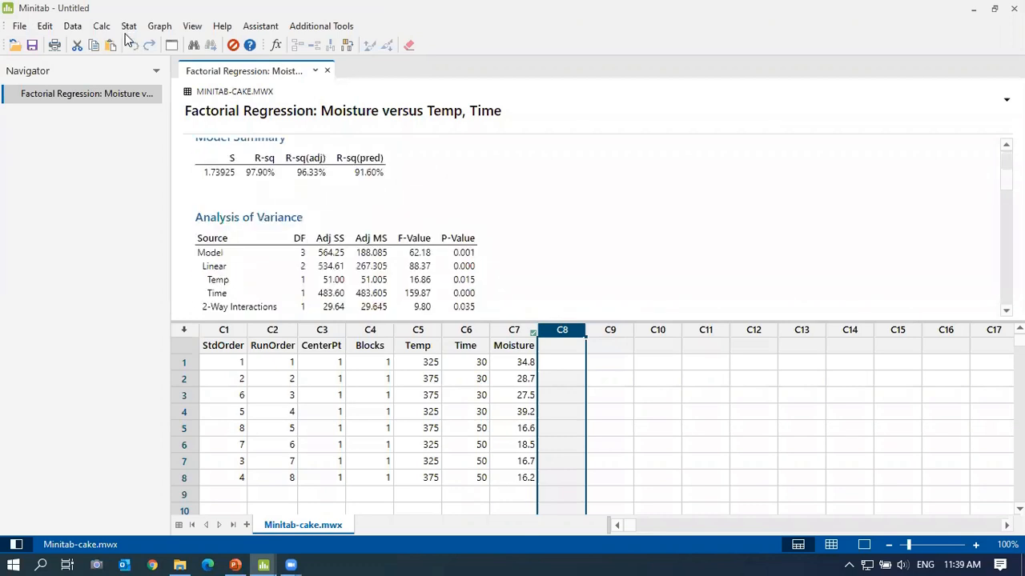
{"action": "left_click", "coordinate": [128, 26]}
{"action": "mouse_move", "coordinate": [218, 94]}
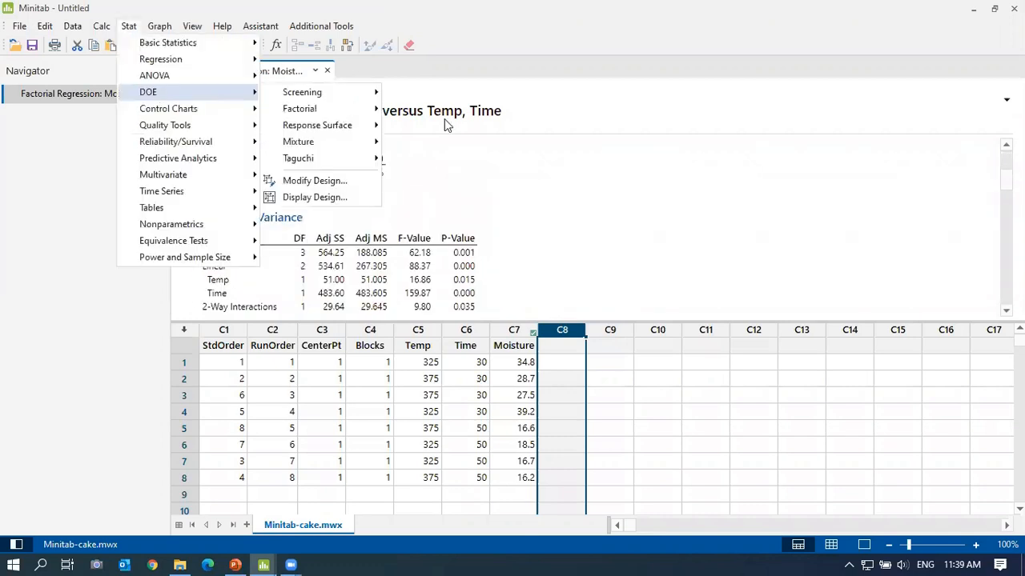
{"action": "mouse_move", "coordinate": [347, 108]}
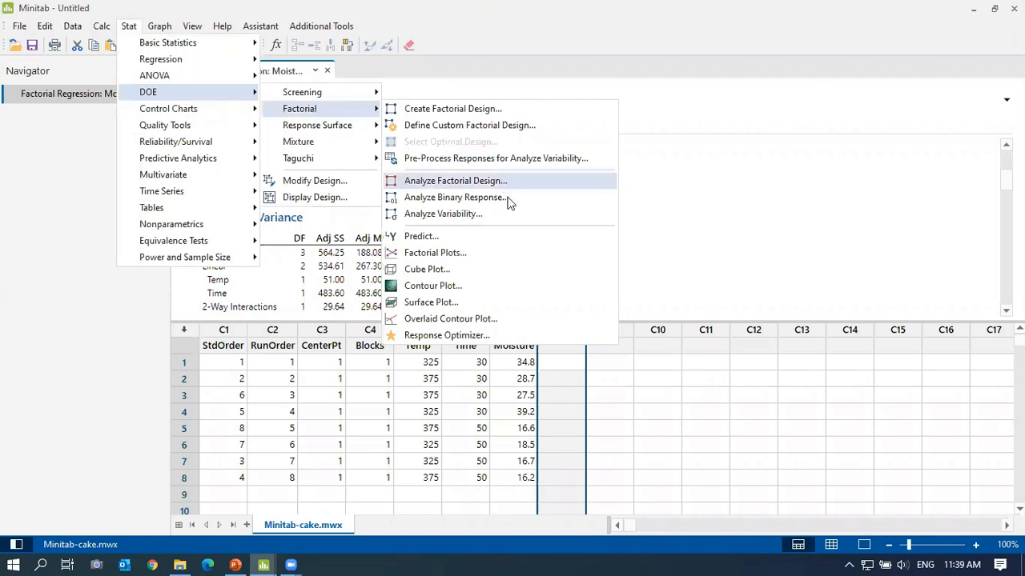
{"action": "left_click", "coordinate": [504, 181]}
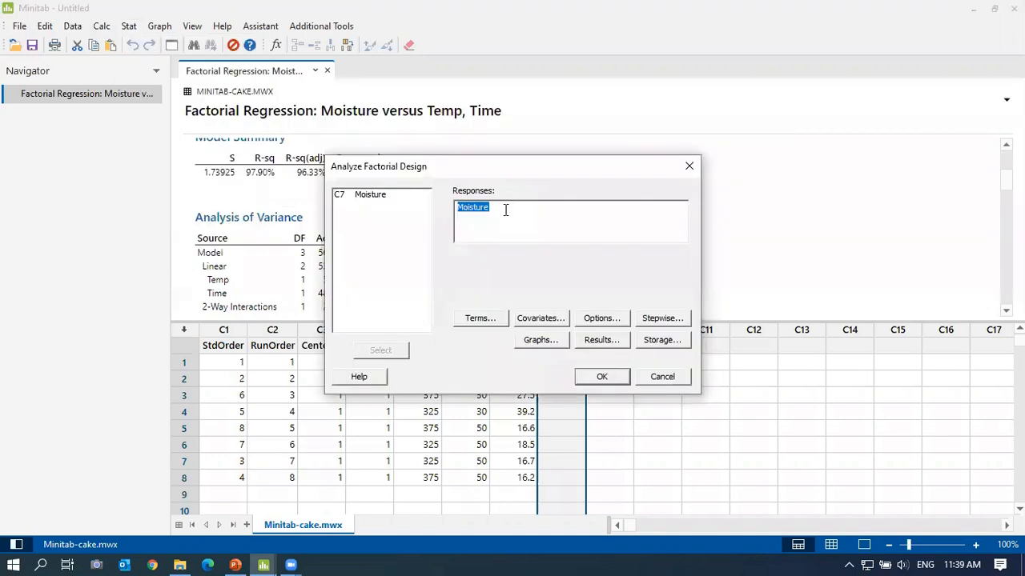
{"action": "left_click", "coordinate": [538, 339]}
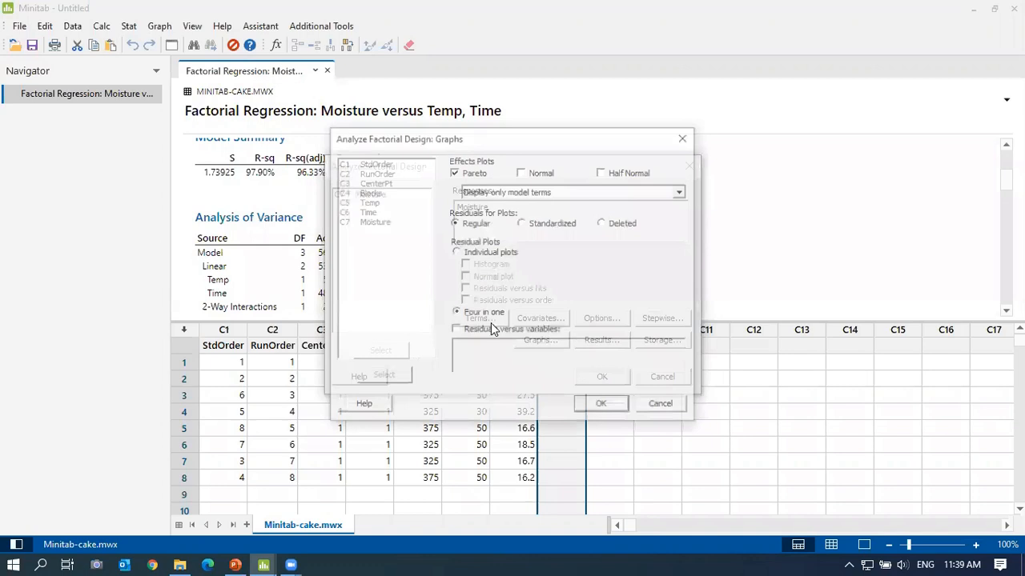
{"action": "left_click", "coordinate": [617, 403]}
{"action": "key", "text": "Return"}
Show only the output and examine the coefficients, model summary, analysis of variance, regression equation, Pareto chart and residual plots.
{"action": "left_click", "coordinate": [864, 545]}
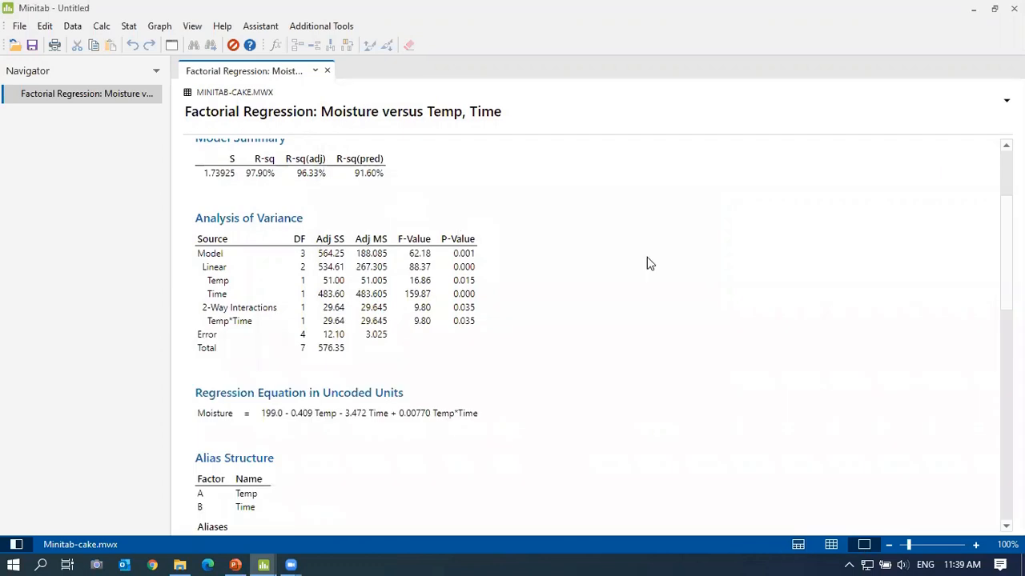
{"action": "scroll", "coordinate": [649, 264], "scroll_direction": "up", "scroll_amount": 3}
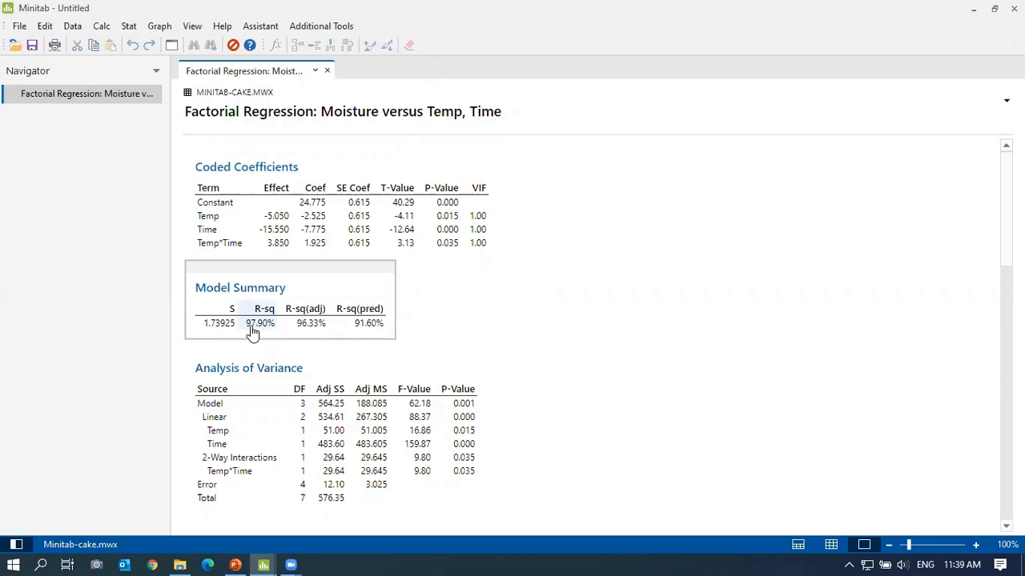
{"action": "scroll", "coordinate": [252, 333], "scroll_direction": "down", "scroll_amount": 3}
{"action": "scroll", "coordinate": [232, 264], "scroll_direction": "down", "scroll_amount": 2}
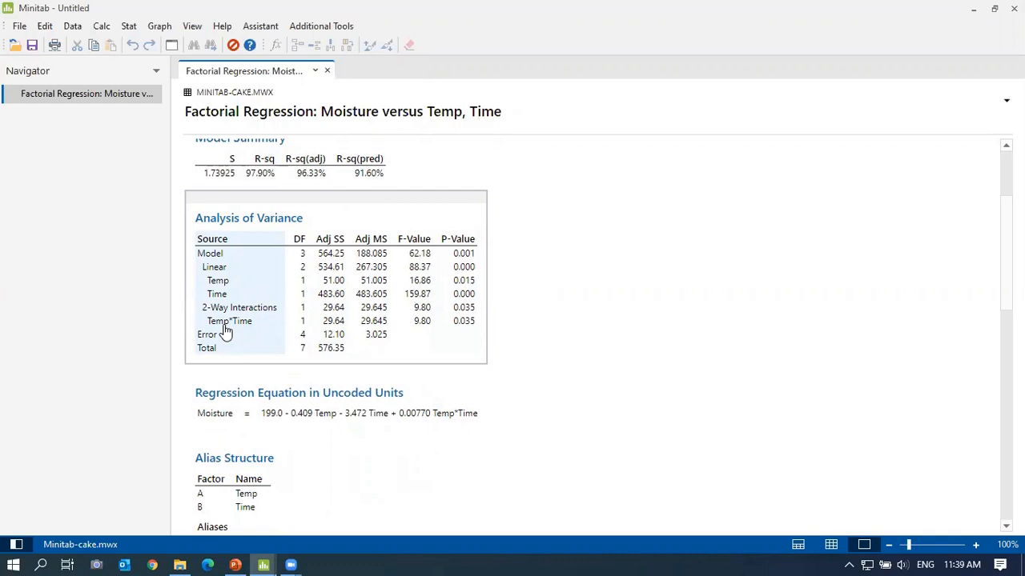
{"action": "scroll", "coordinate": [227, 330], "scroll_direction": "down", "scroll_amount": 3}
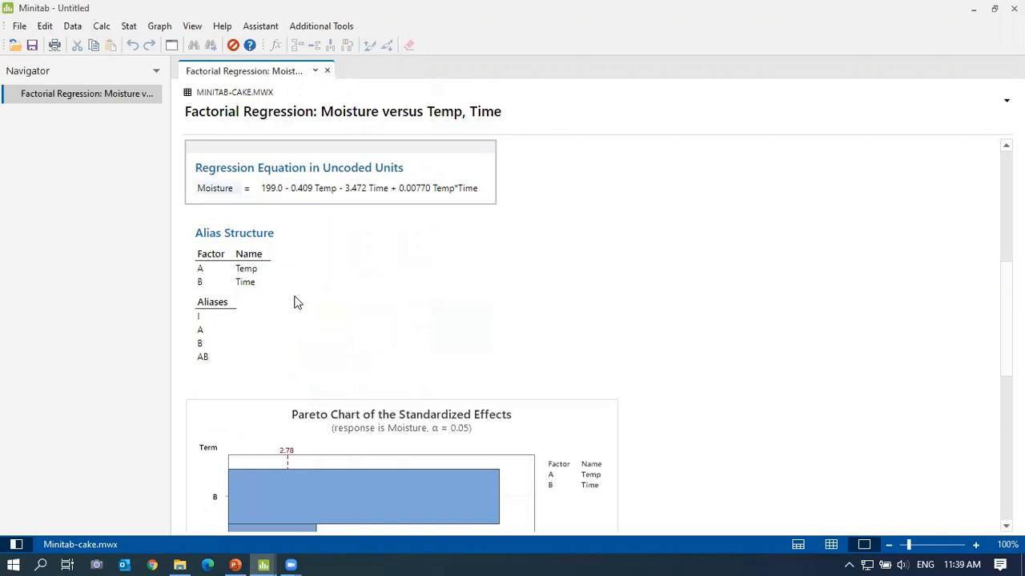
{"action": "scroll", "coordinate": [310, 172], "scroll_direction": "down", "scroll_amount": 4}
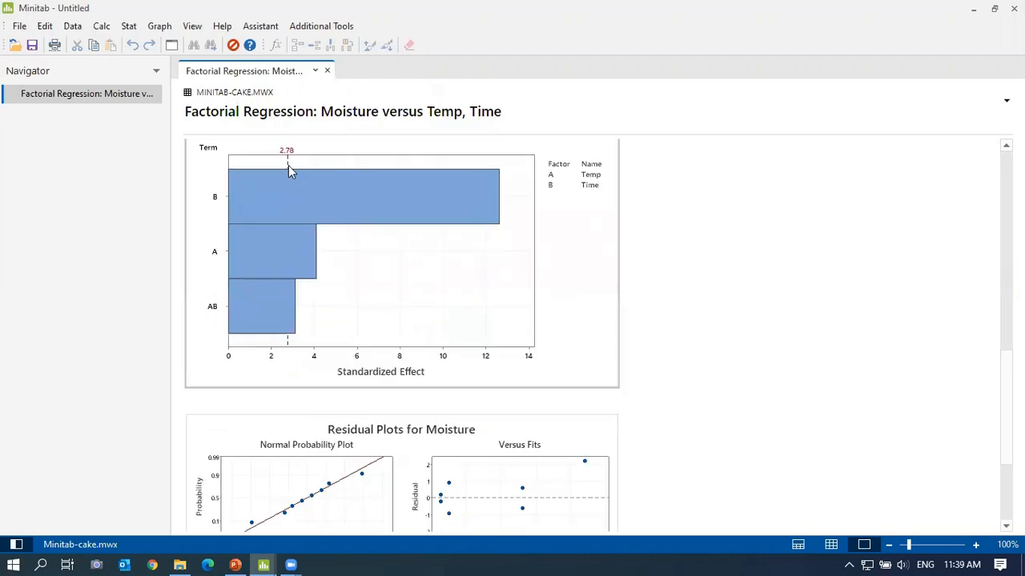
{"action": "scroll", "coordinate": [276, 258], "scroll_direction": "down", "scroll_amount": 1}
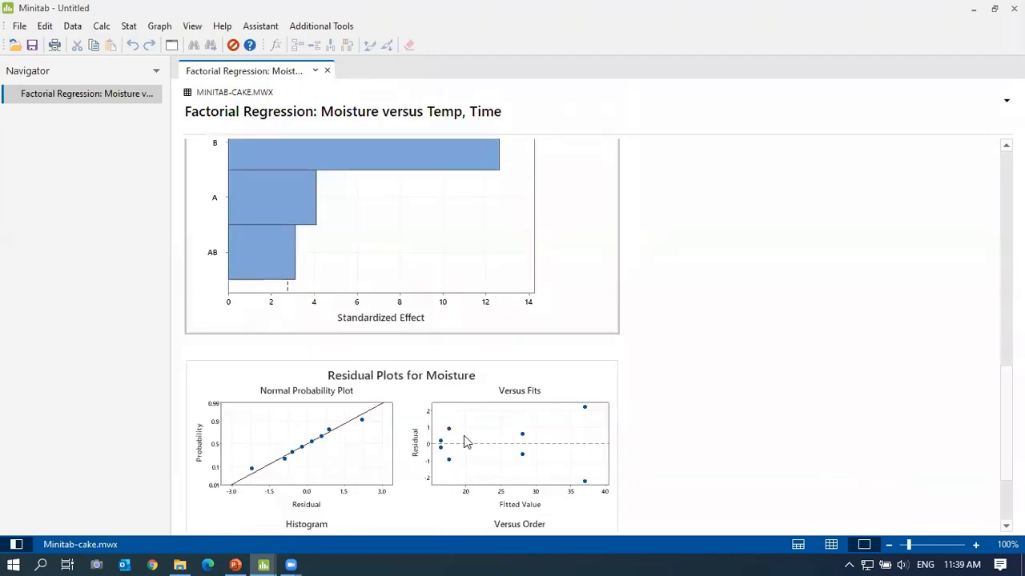
{"action": "scroll", "coordinate": [632, 300], "scroll_direction": "down", "scroll_amount": 2}
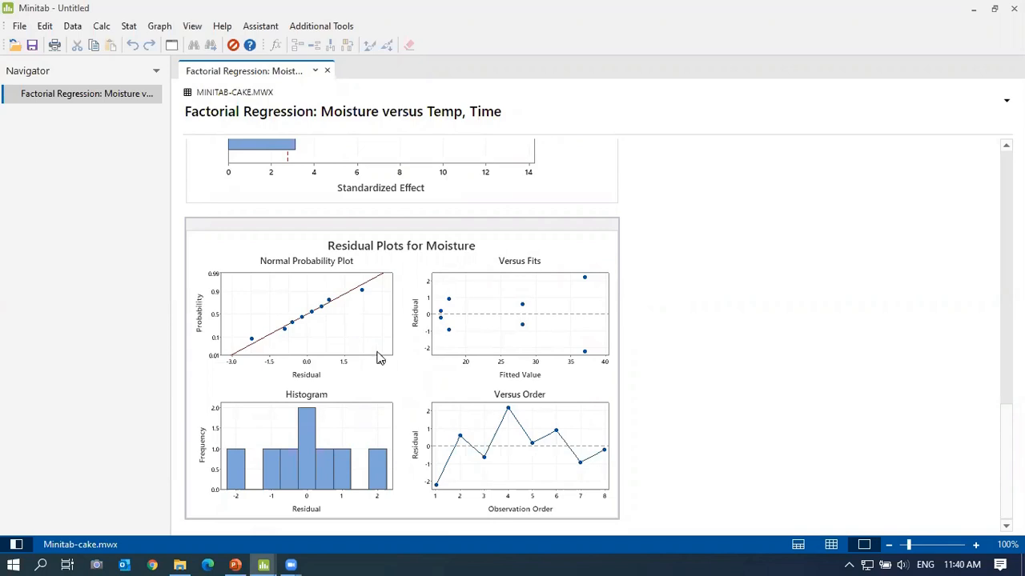
Revisit the model summary, analysis of variance and regression equation, and check the four residual plots for Moisture.
{"action": "scroll", "coordinate": [381, 361], "scroll_direction": "up", "scroll_amount": 10}
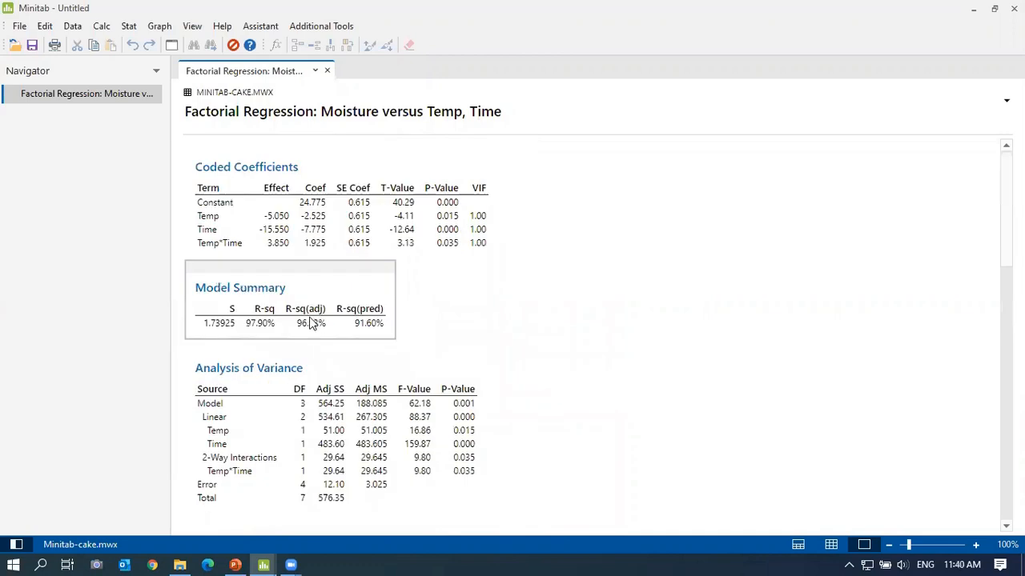
{"action": "scroll", "coordinate": [328, 219], "scroll_direction": "down", "scroll_amount": 5}
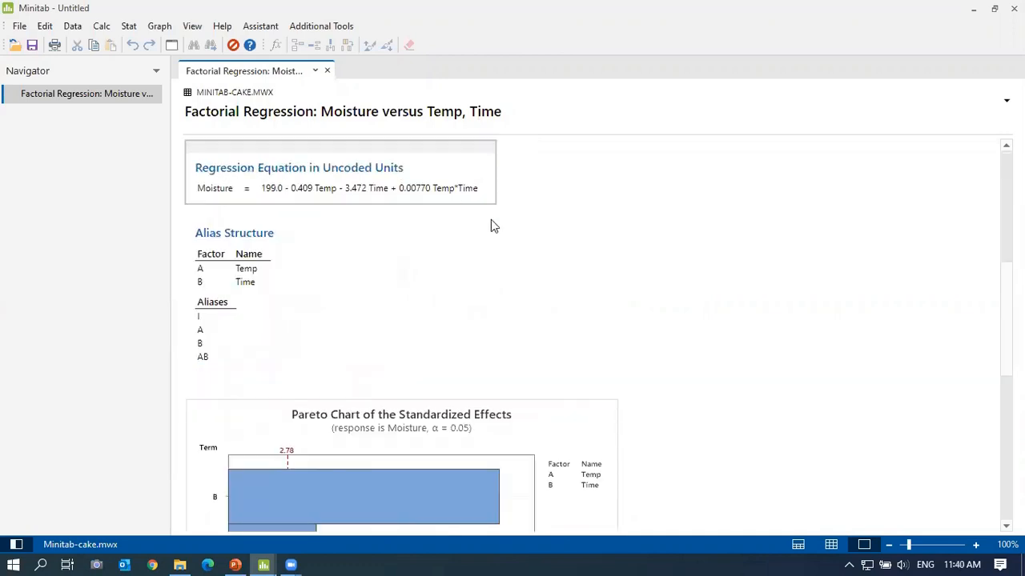
{"action": "scroll", "coordinate": [470, 280], "scroll_direction": "up", "scroll_amount": 5}
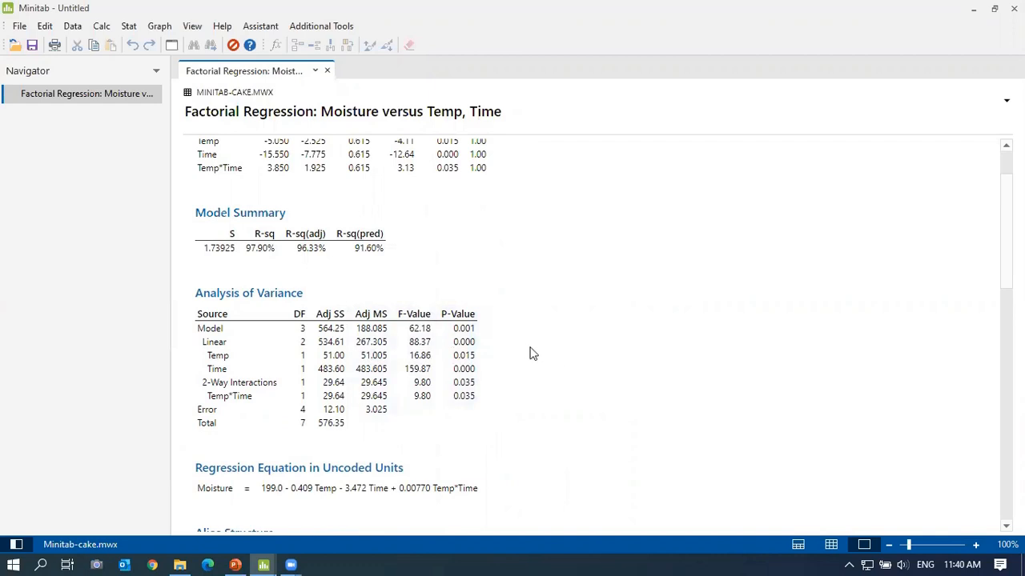
{"action": "scroll", "coordinate": [526, 357], "scroll_direction": "down", "scroll_amount": 10}
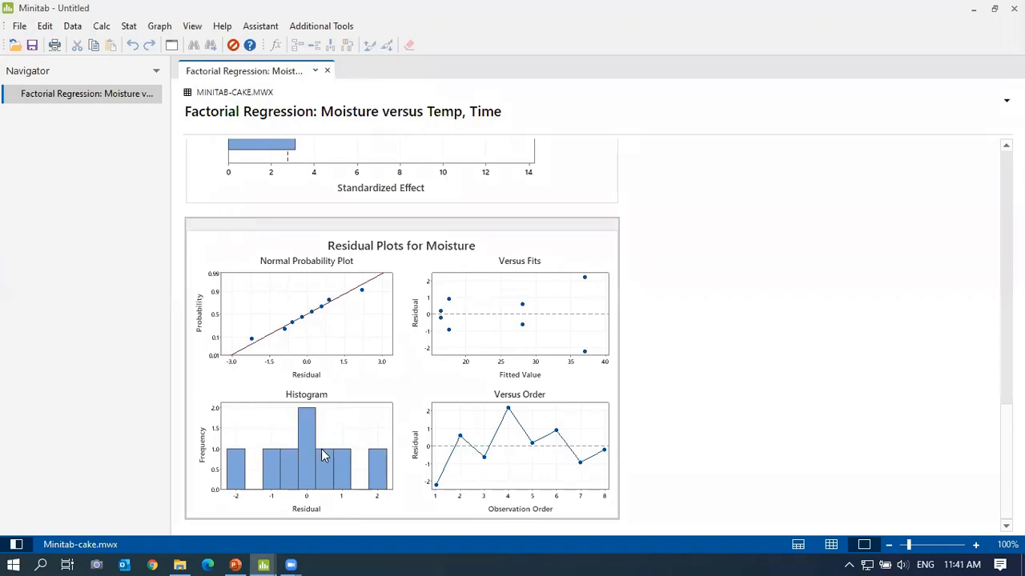
{"action": "mouse_move", "coordinate": [343, 469]}
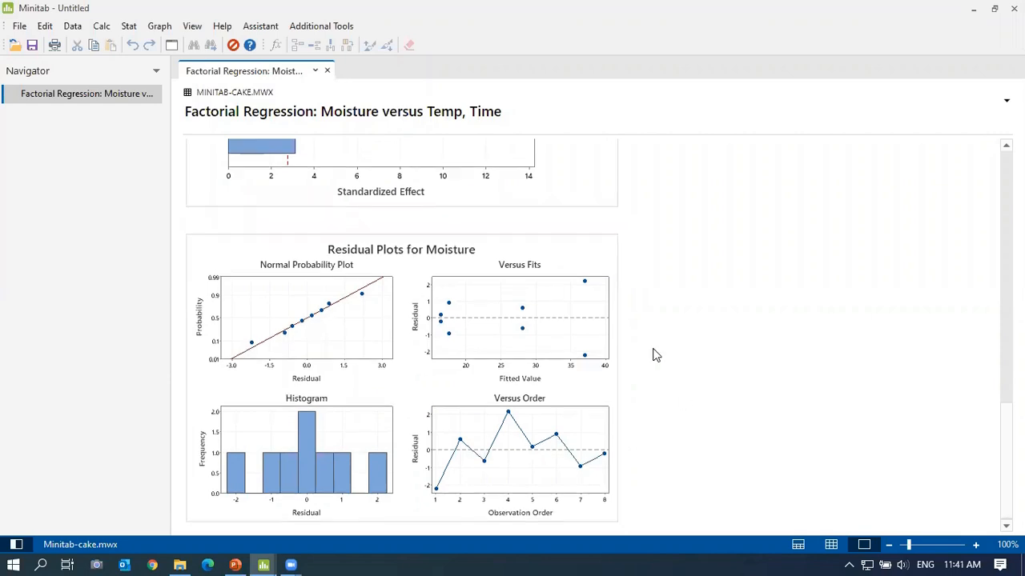
{"action": "scroll", "coordinate": [652, 355], "scroll_direction": "up", "scroll_amount": 10}
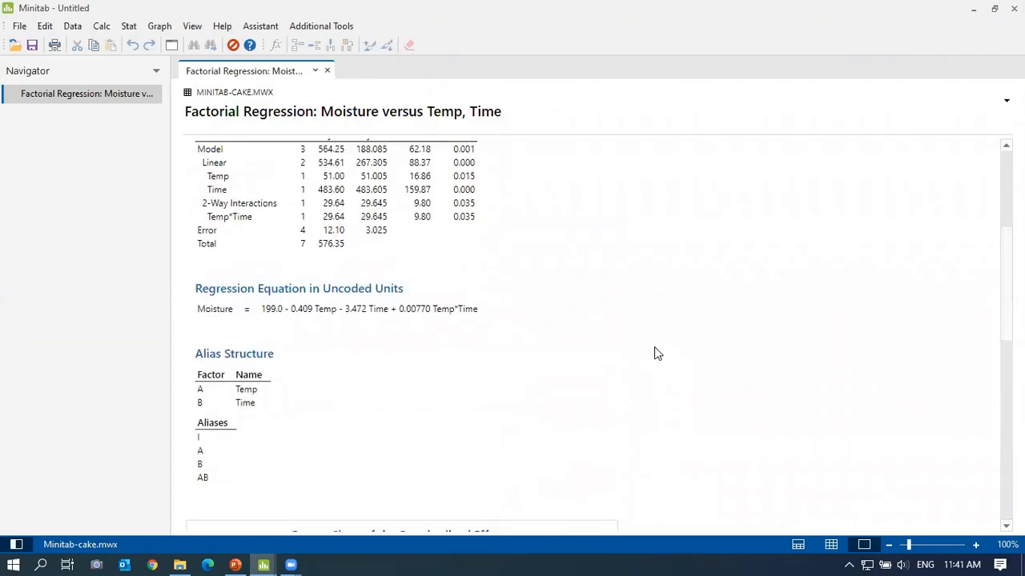
{"action": "scroll", "coordinate": [653, 353], "scroll_direction": "up", "scroll_amount": 3}
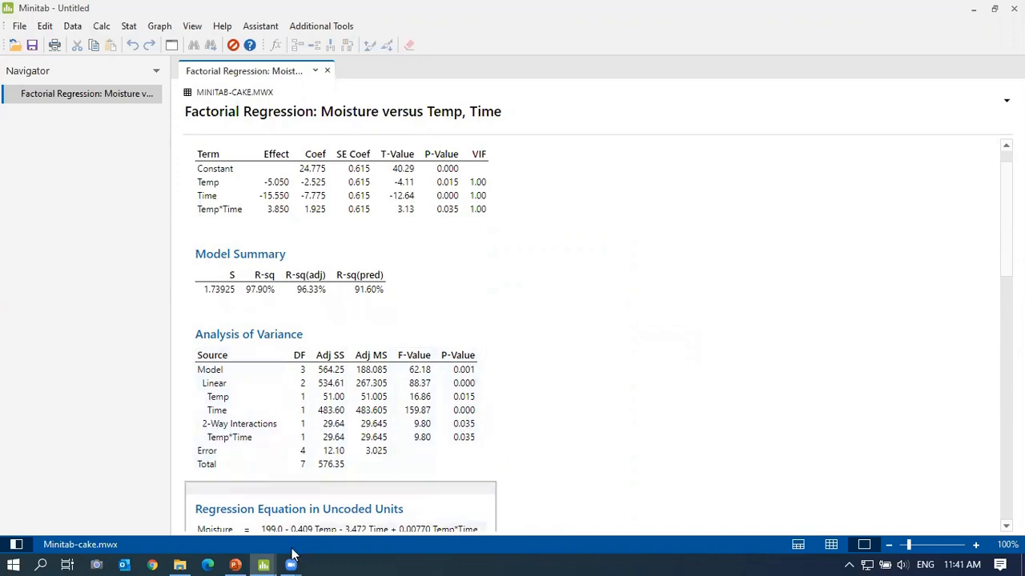
Switch to the PowerPoint presentation, go to the Factorial Plots slide 25, present it full screen and end the show.
{"action": "left_click", "coordinate": [235, 565]}
{"action": "scroll", "coordinate": [399, 367], "scroll_direction": "down", "scroll_amount": 4}
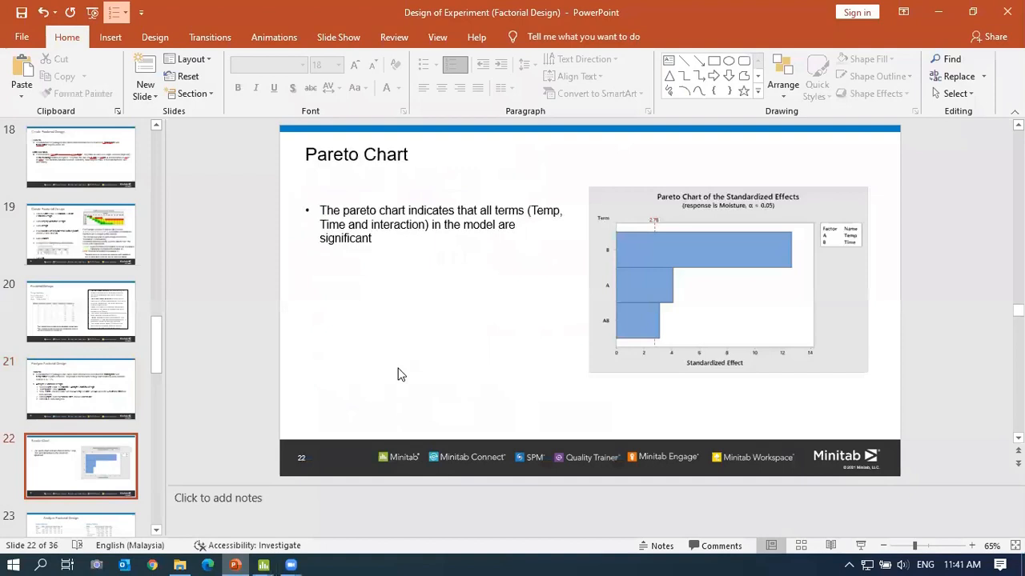
{"action": "scroll", "coordinate": [399, 367], "scroll_direction": "down", "scroll_amount": 1}
{"action": "scroll", "coordinate": [401, 374], "scroll_direction": "up", "scroll_amount": 1}
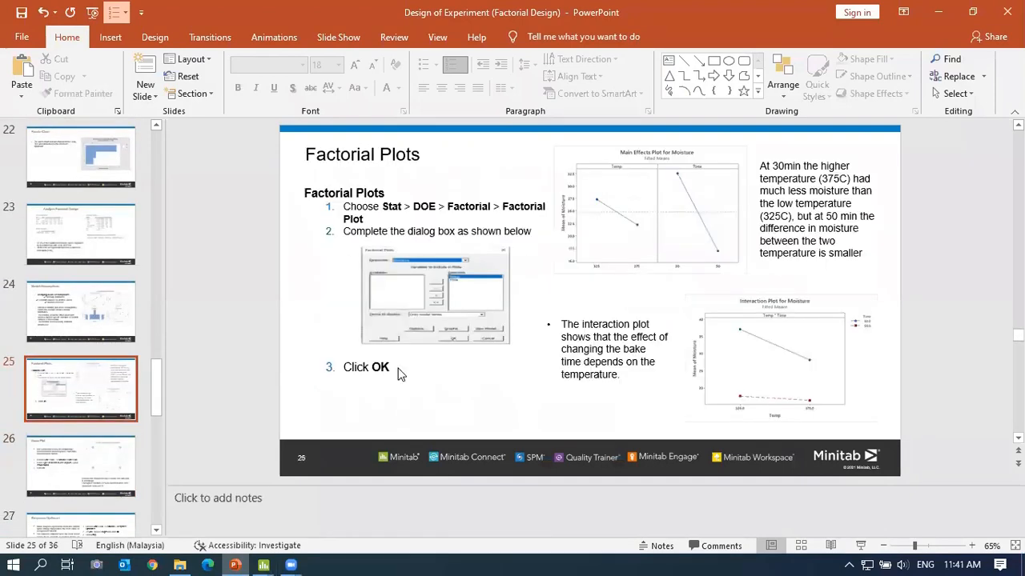
{"action": "left_click", "coordinate": [861, 546]}
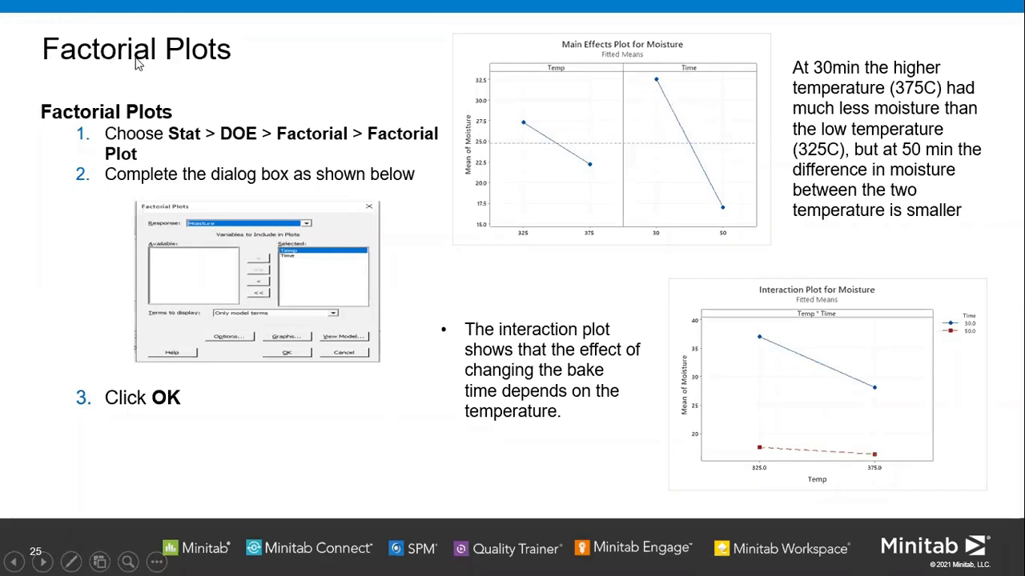
{"action": "right_click", "coordinate": [400, 268]}
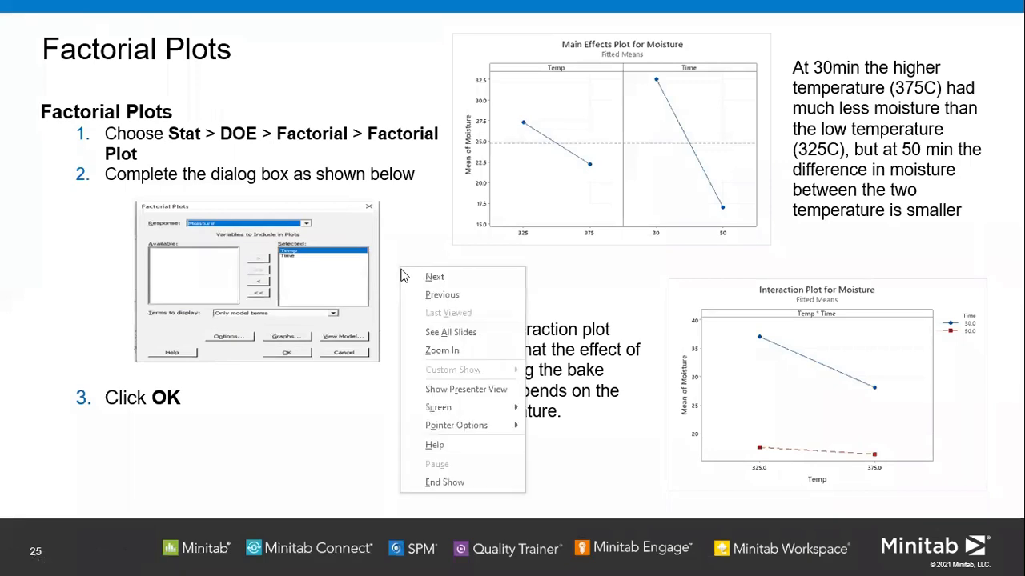
{"action": "left_click", "coordinate": [457, 480]}
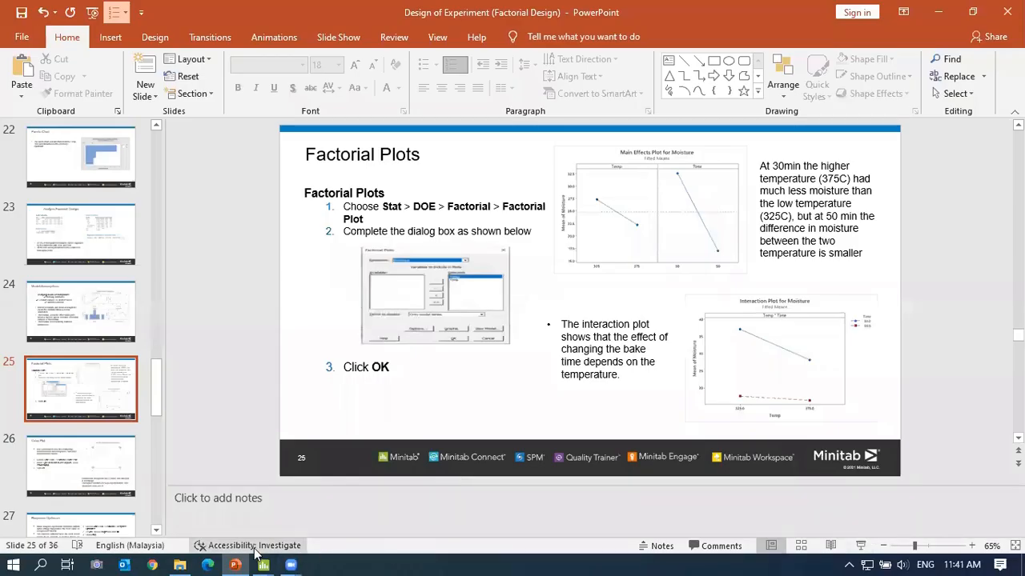
Switch back to the Minitab window holding the cake analysis and show only the Minitab-cake.mwx worksheet.
{"action": "mouse_move", "coordinate": [265, 561]}
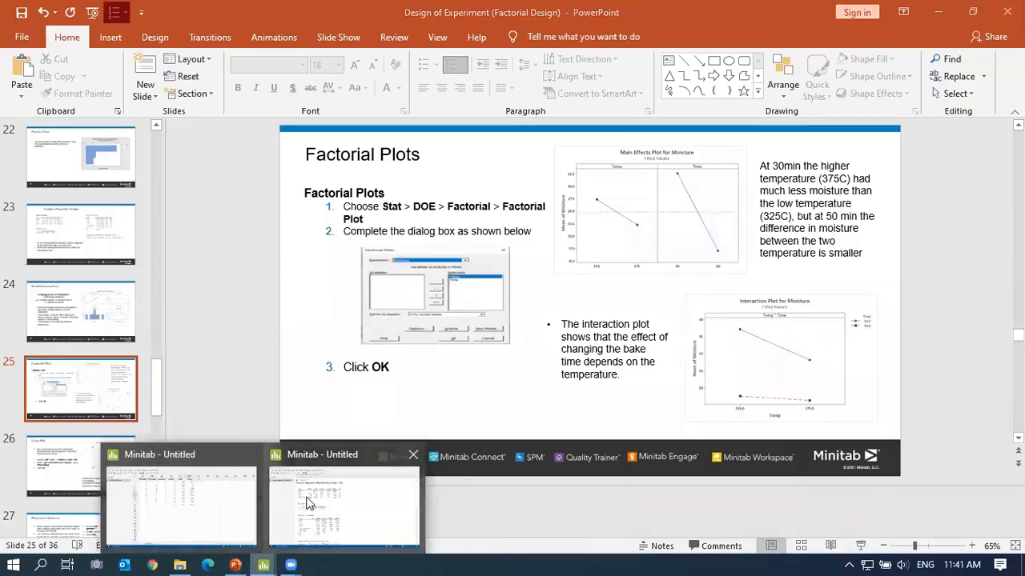
{"action": "left_click", "coordinate": [333, 515]}
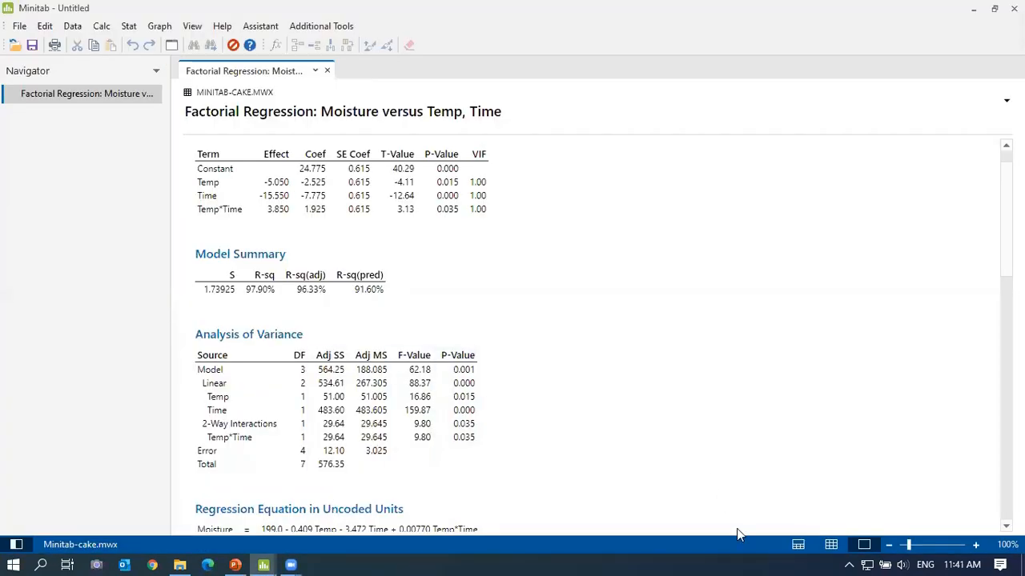
{"action": "left_click", "coordinate": [831, 545]}
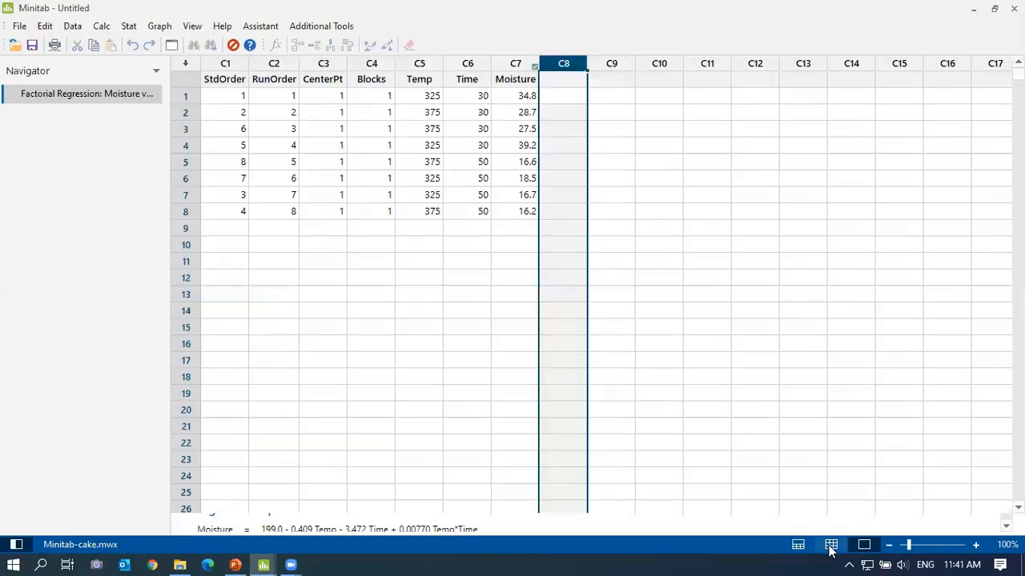
Create factorial plots for Moisture with Temp and Time, displaying only model terms, and look at the main effects plot.
{"action": "left_click", "coordinate": [130, 27]}
{"action": "mouse_move", "coordinate": [149, 93]}
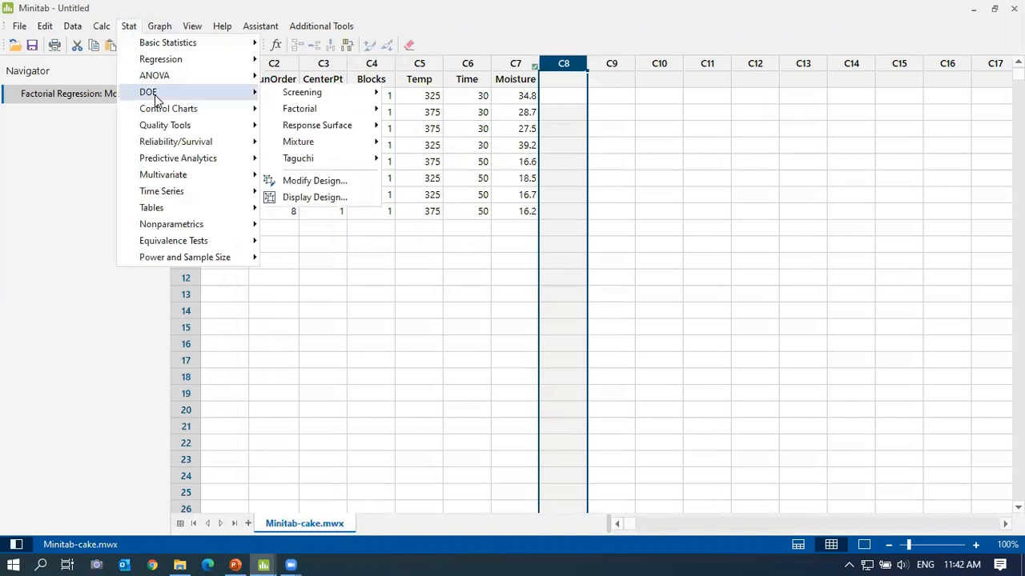
{"action": "mouse_move", "coordinate": [315, 113]}
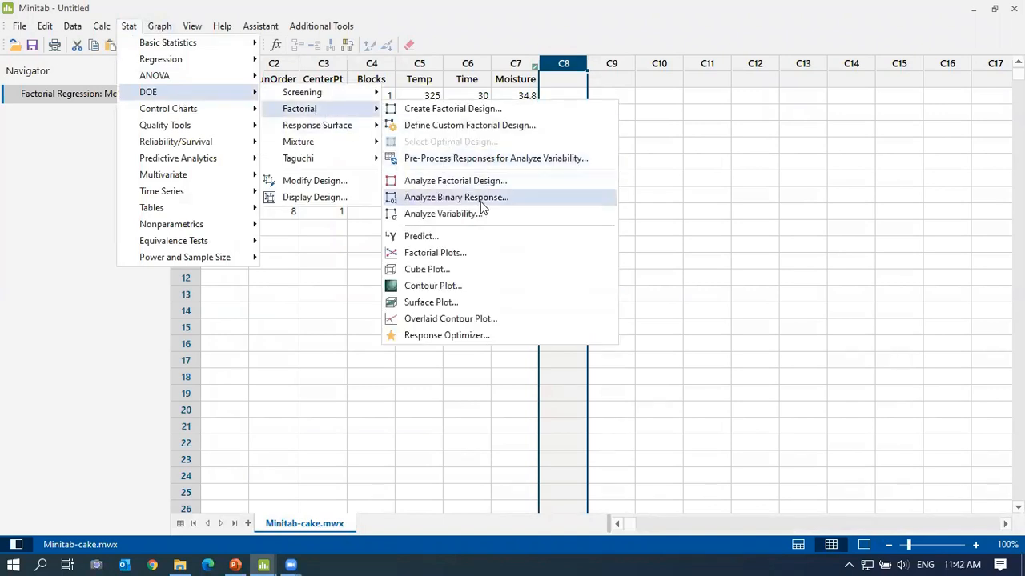
{"action": "left_click", "coordinate": [462, 254]}
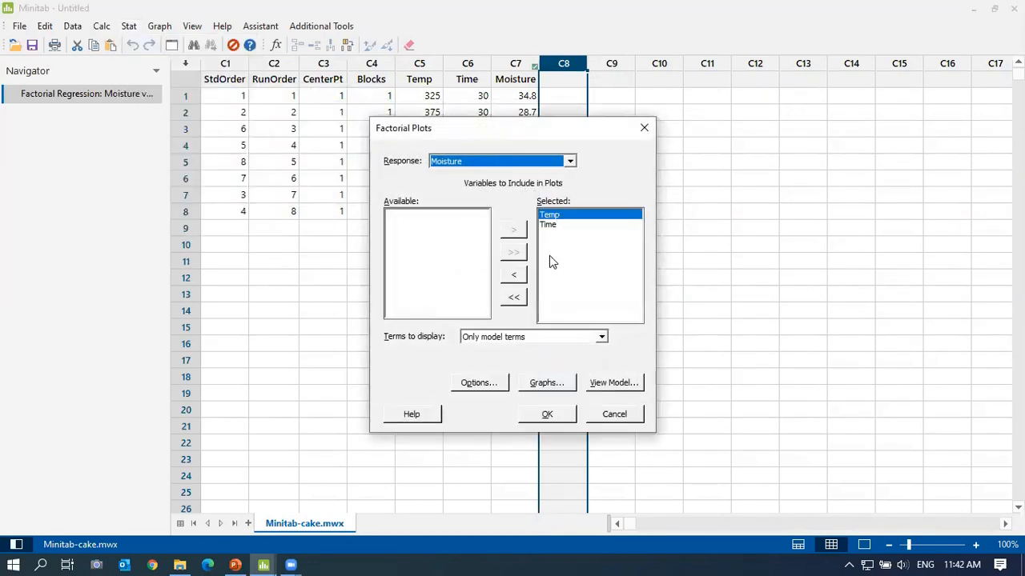
{"action": "left_click", "coordinate": [541, 415]}
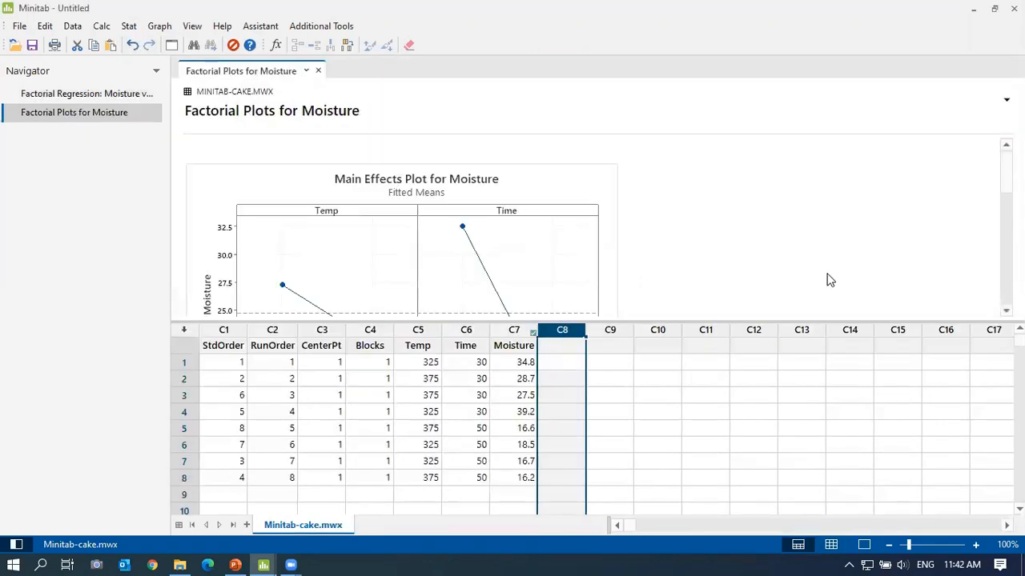
{"action": "scroll", "coordinate": [451, 183], "scroll_direction": "down", "scroll_amount": 5}
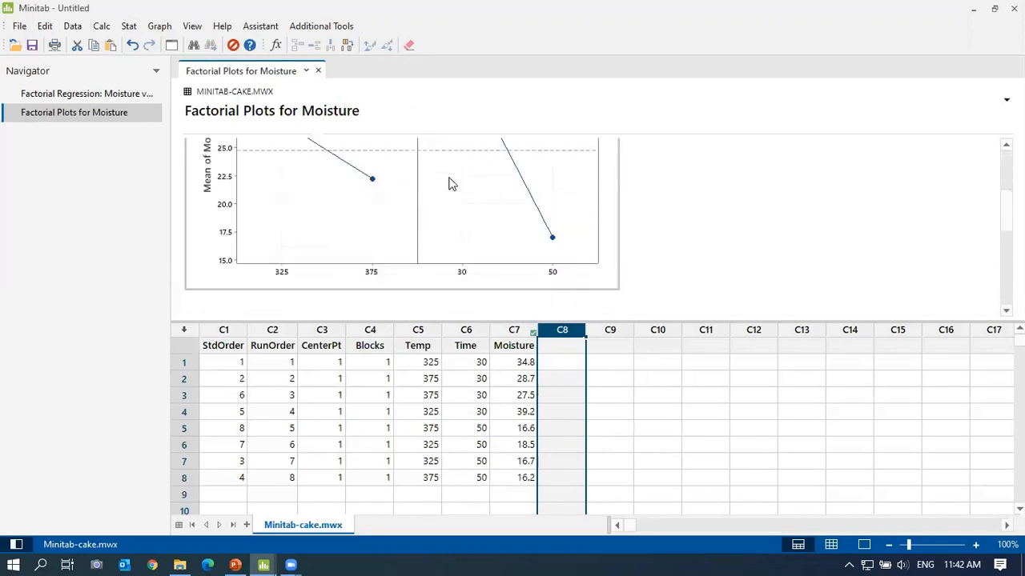
{"action": "left_click", "coordinate": [128, 26]}
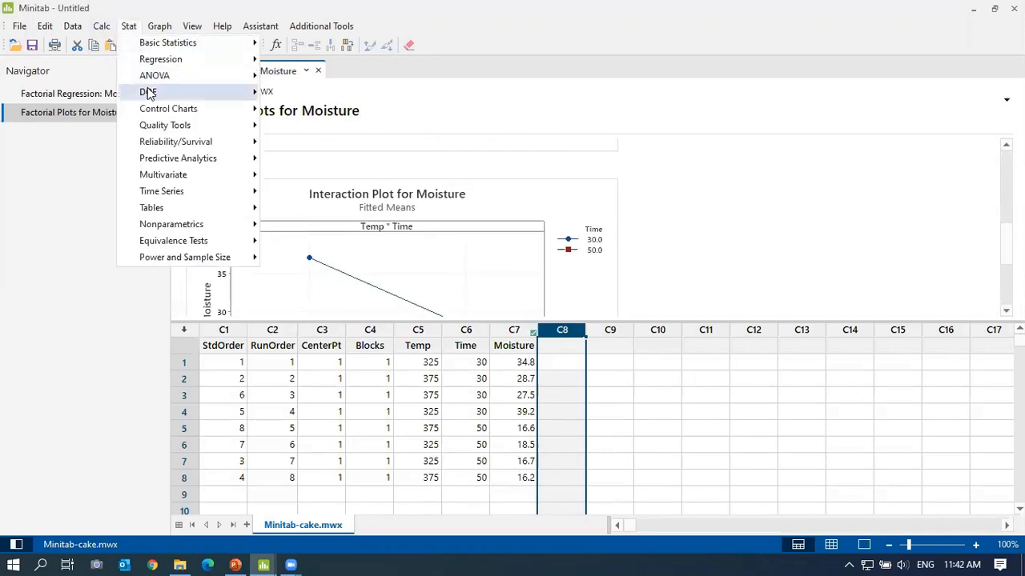
{"action": "mouse_move", "coordinate": [321, 108]}
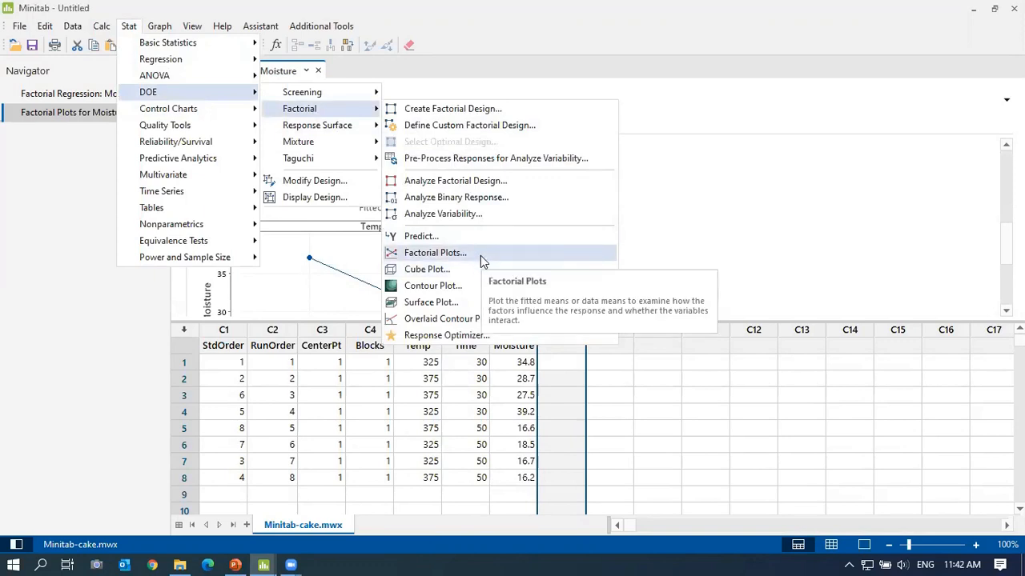
{"action": "left_click", "coordinate": [480, 256]}
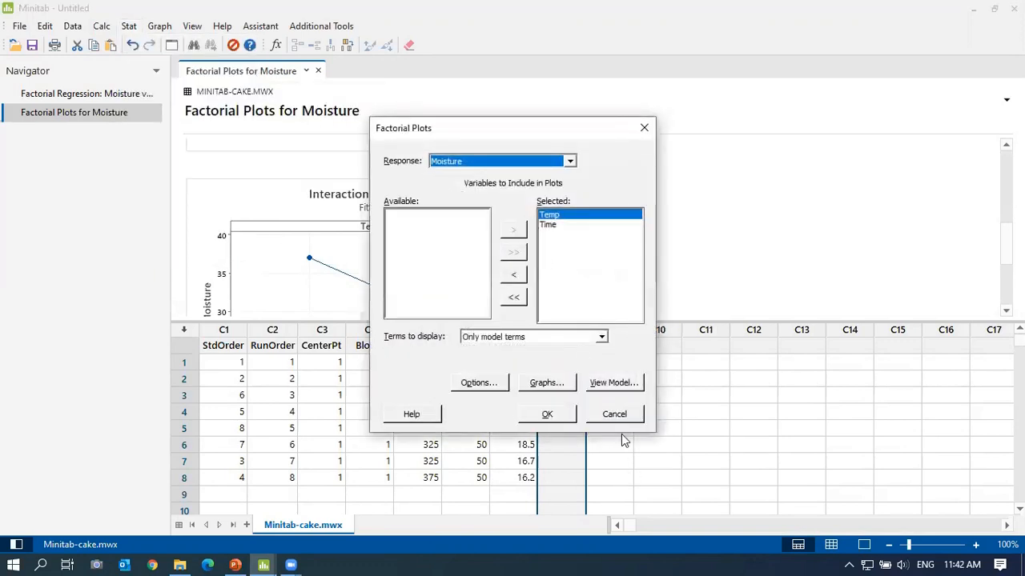
{"action": "left_click", "coordinate": [612, 411]}
Show only the output pane and examine the interaction plot and the main effects plot for Moisture.
{"action": "left_click", "coordinate": [864, 544]}
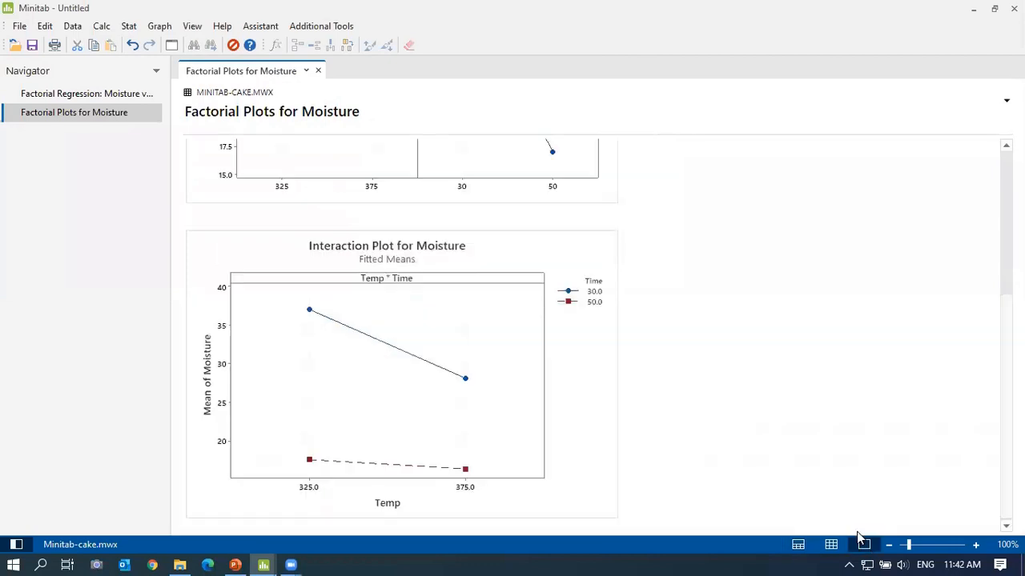
{"action": "scroll", "coordinate": [583, 341], "scroll_direction": "up", "scroll_amount": 3}
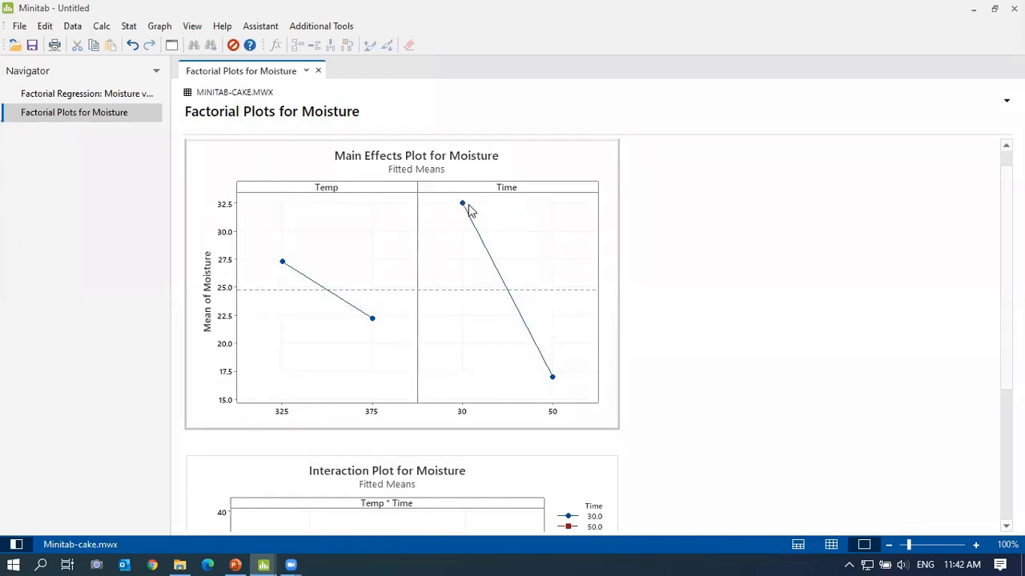
Switch to the PowerPoint presentation, go to the Cube Plot slide 26, present it full screen and end the show.
{"action": "left_click", "coordinate": [234, 565]}
{"action": "scroll", "coordinate": [211, 412], "scroll_direction": "down", "scroll_amount": 1}
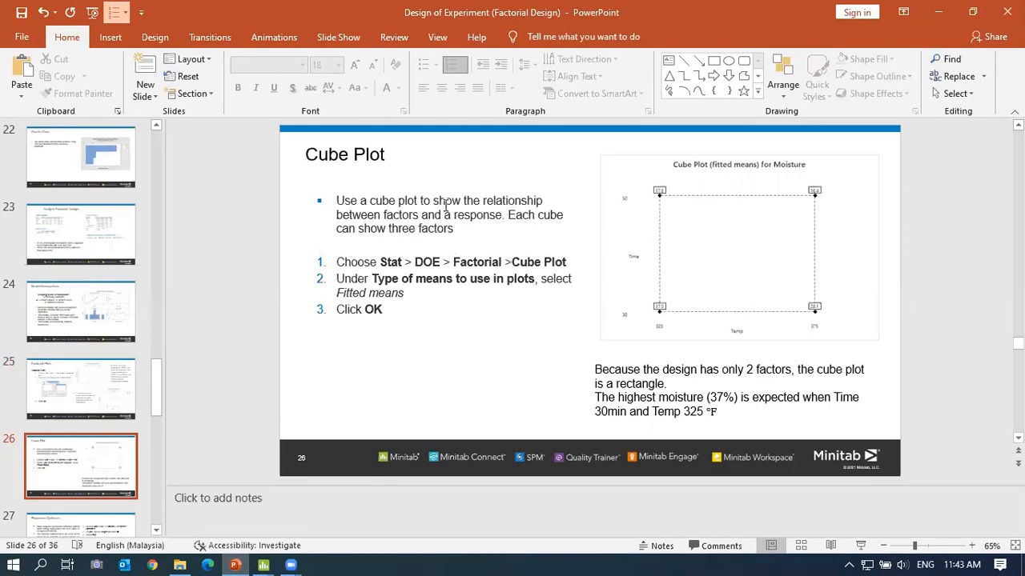
{"action": "left_click", "coordinate": [861, 545]}
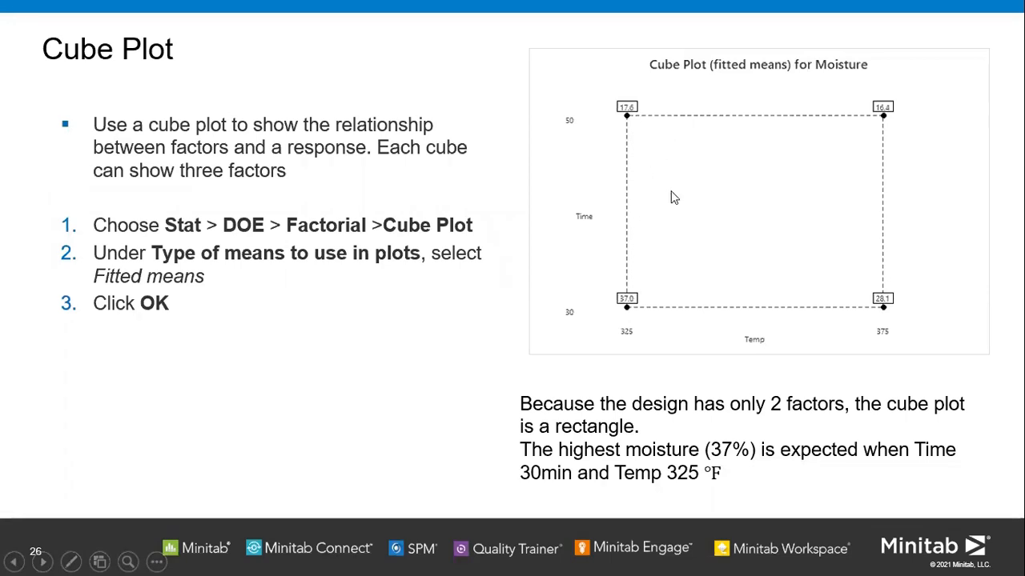
{"action": "right_click", "coordinate": [349, 378]}
{"action": "left_click", "coordinate": [386, 372]}
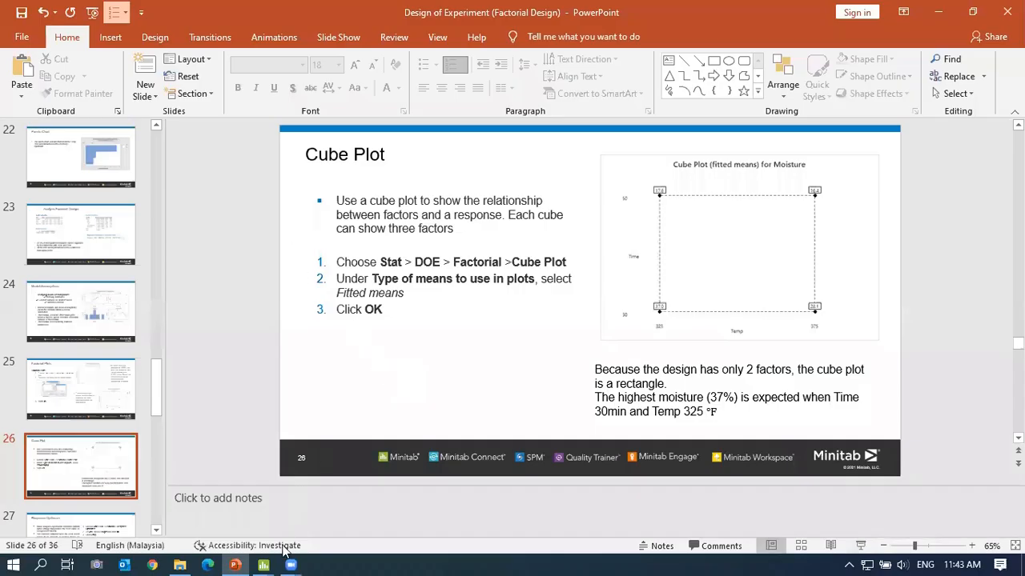
Switch back to the Minitab cake analysis and create a cube plot of the fitted means for Moisture with Temp and Time.
{"action": "mouse_move", "coordinate": [278, 558]}
{"action": "left_click", "coordinate": [366, 516]}
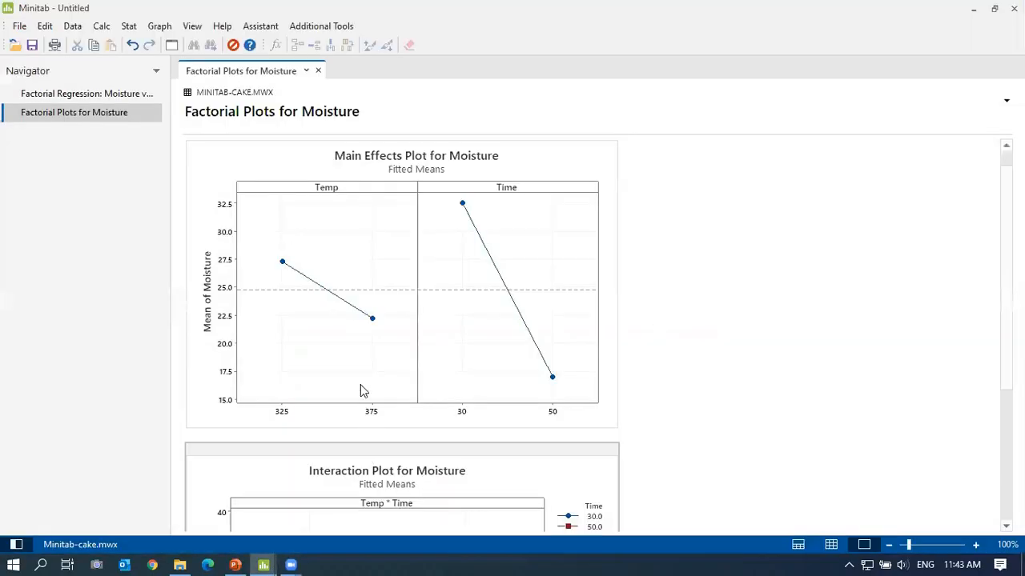
{"action": "left_click", "coordinate": [129, 27]}
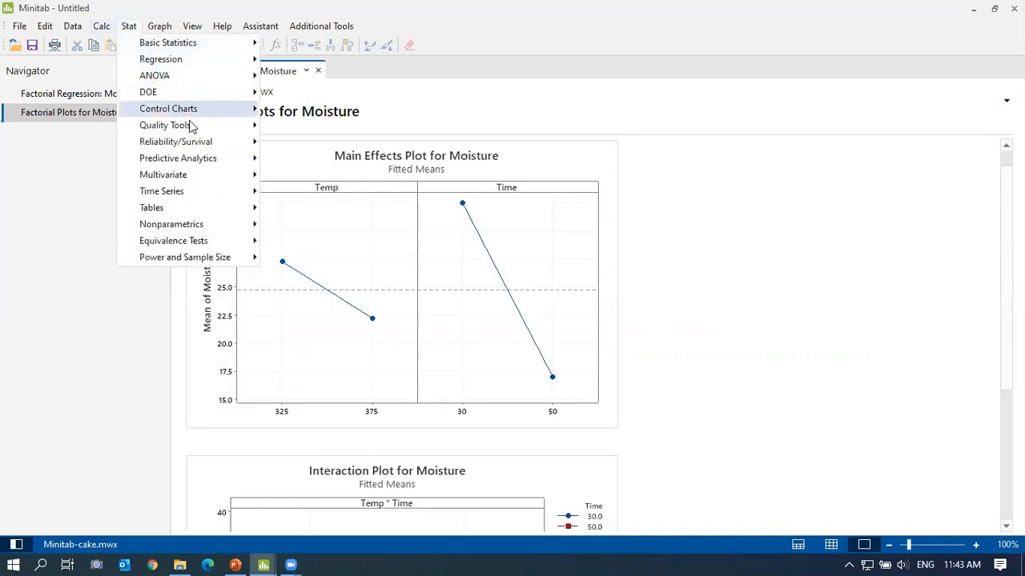
{"action": "mouse_move", "coordinate": [192, 92]}
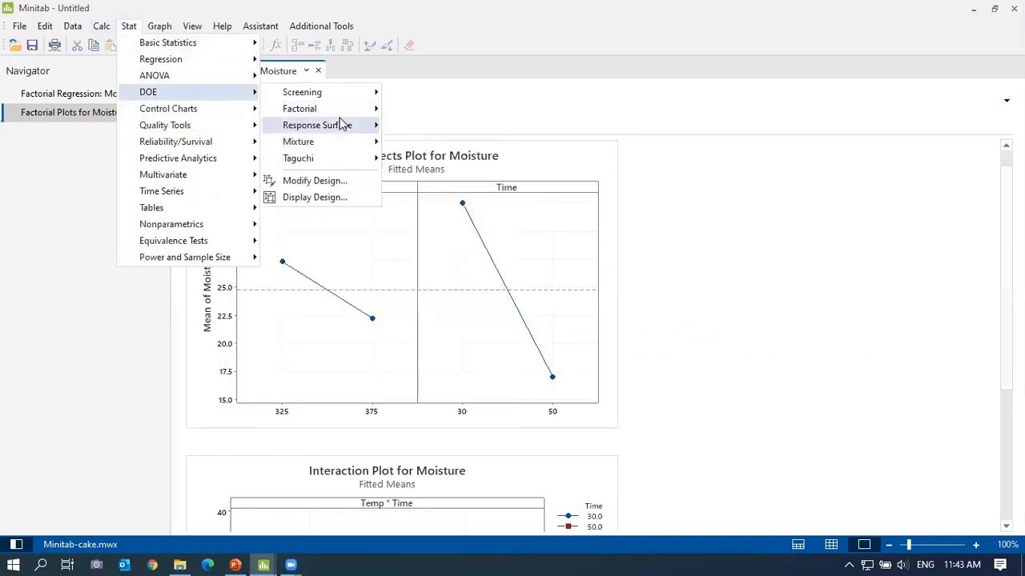
{"action": "mouse_move", "coordinate": [347, 110]}
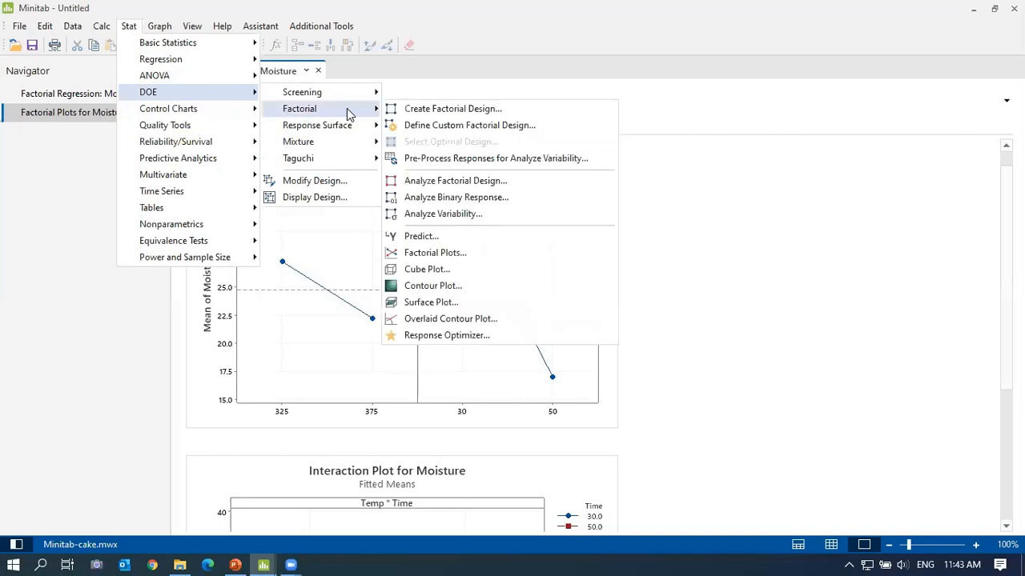
{"action": "left_click", "coordinate": [460, 276]}
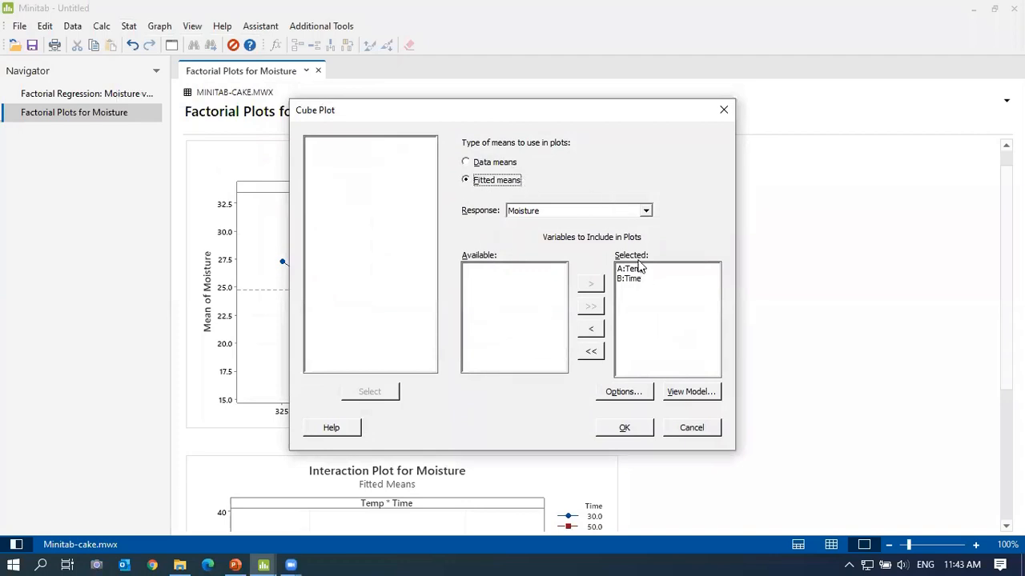
{"action": "left_click", "coordinate": [625, 429]}
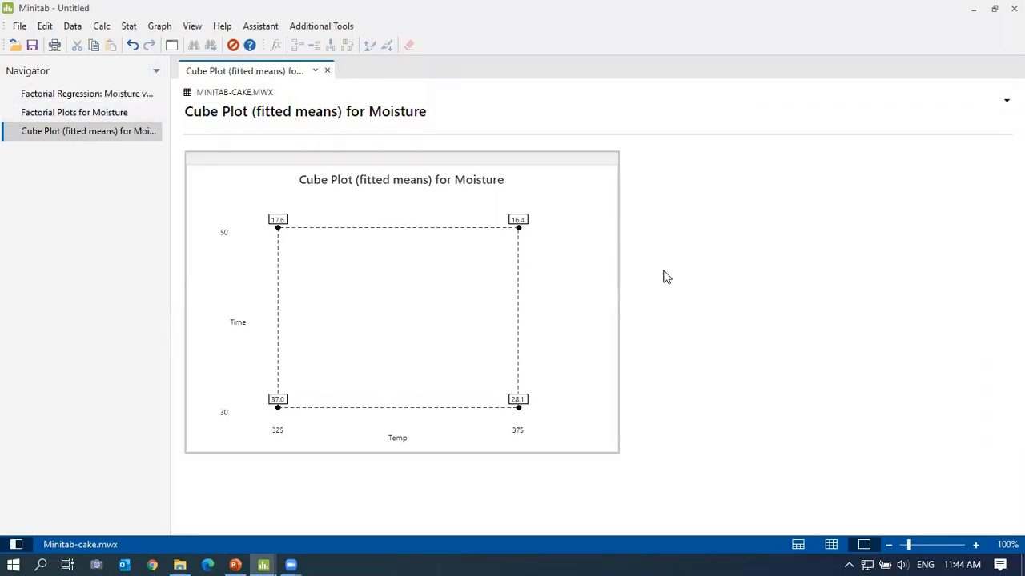
Create a single contour plot of Moisture with Temp on the X axis and Time on the Y axis.
{"action": "left_click", "coordinate": [126, 27]}
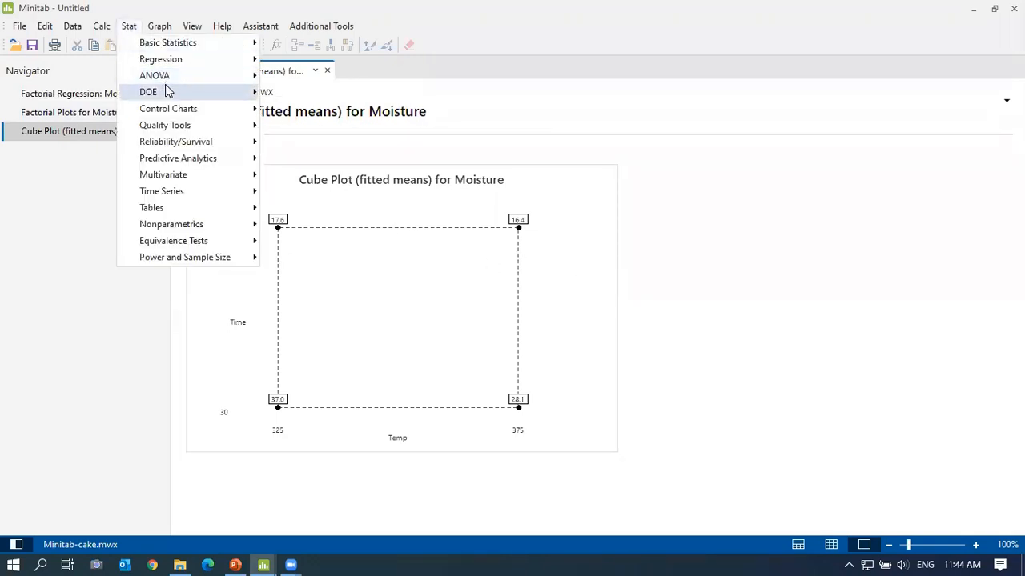
{"action": "mouse_move", "coordinate": [167, 92]}
{"action": "mouse_move", "coordinate": [355, 112]}
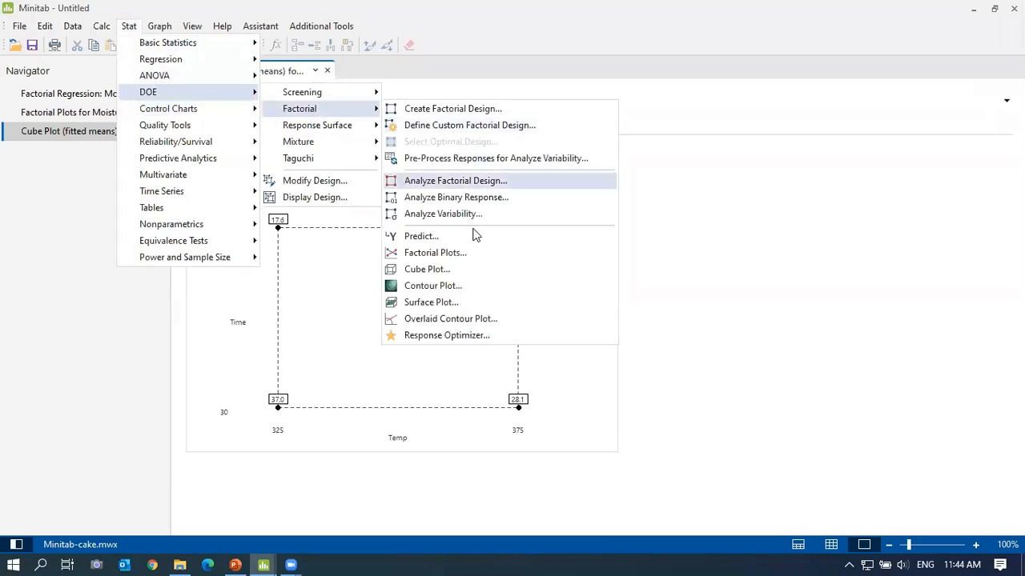
{"action": "left_click", "coordinate": [465, 291]}
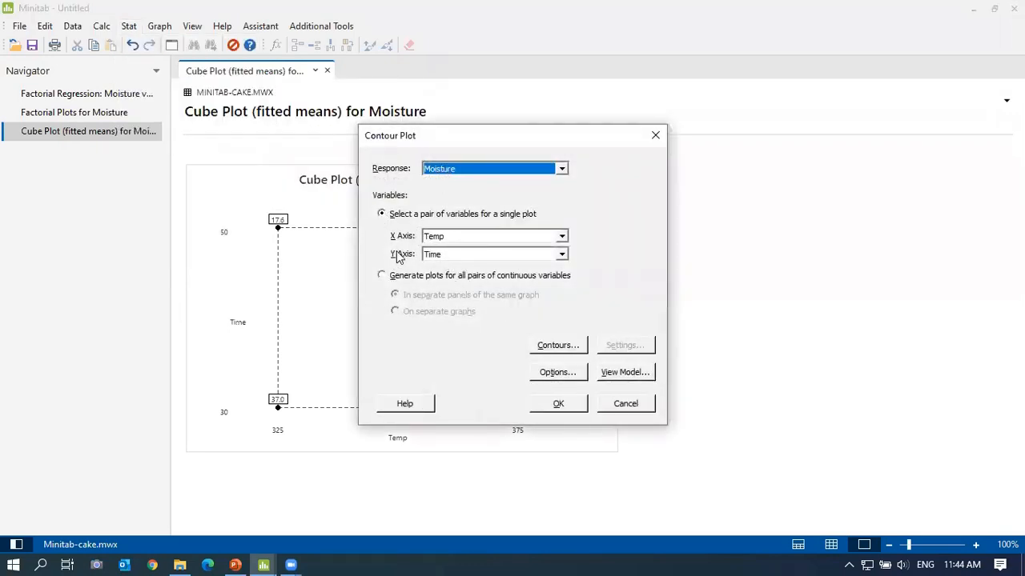
{"action": "left_click", "coordinate": [543, 410]}
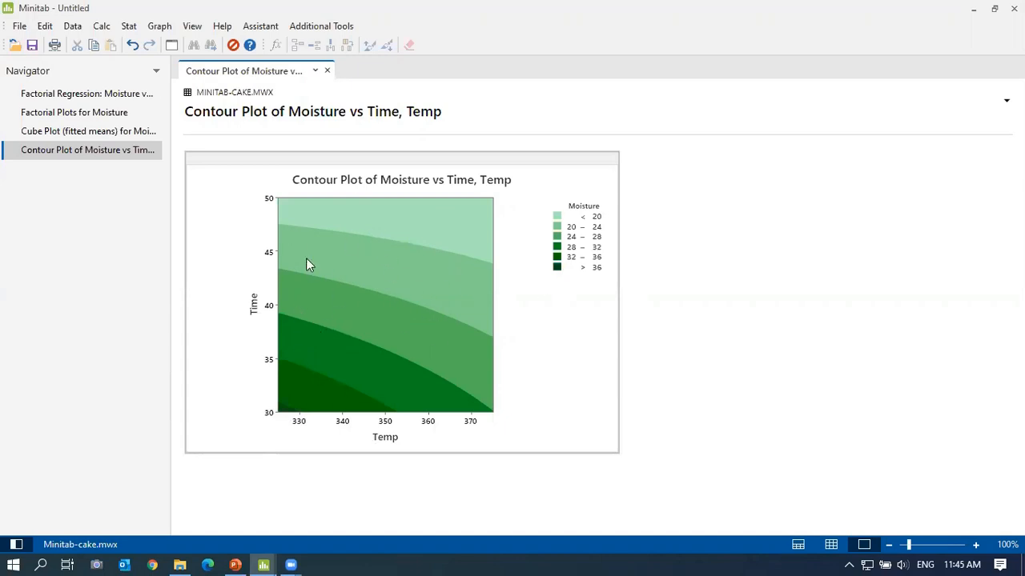
Open the Moisture cube plot in split view beside the contour plot and compare the two.
{"action": "right_click", "coordinate": [158, 130]}
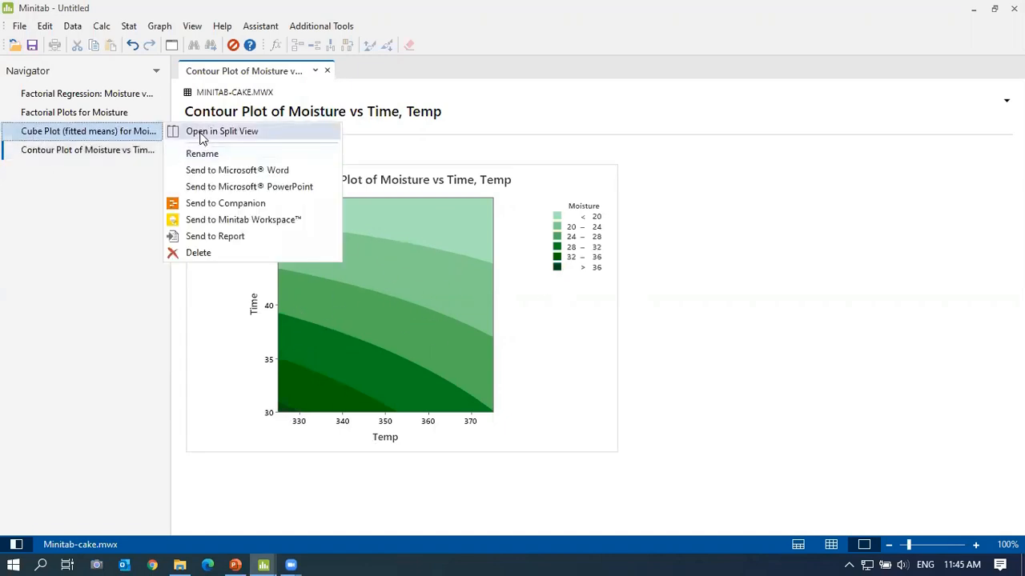
{"action": "left_click", "coordinate": [203, 134]}
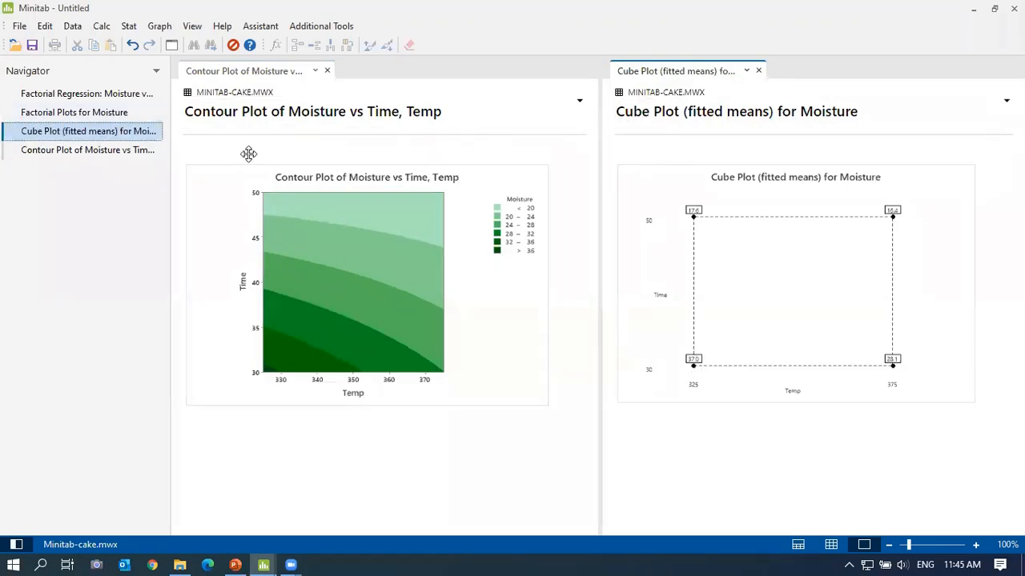
{"action": "mouse_move", "coordinate": [267, 269]}
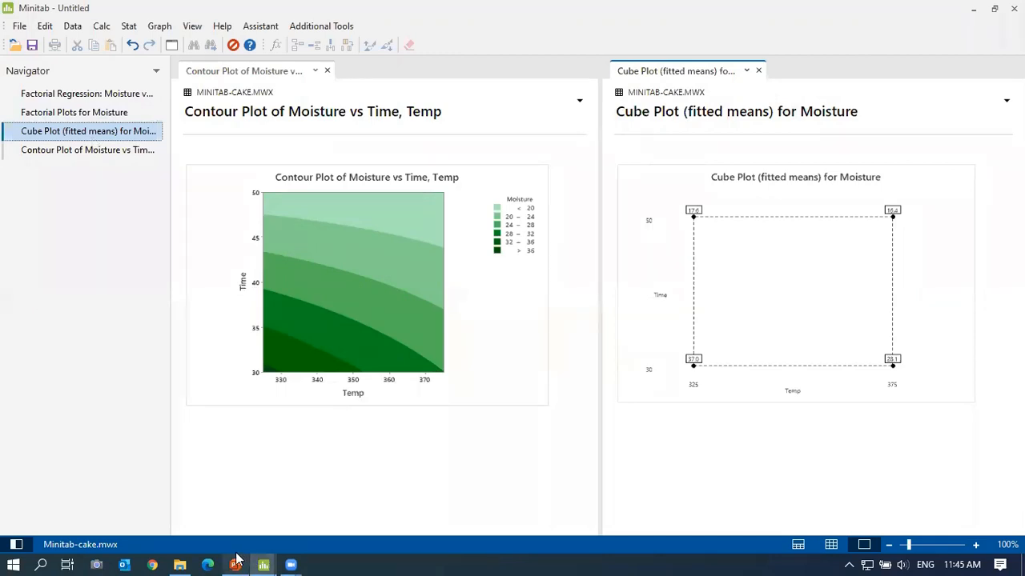
Switch to the PowerPoint presentation, go to the Response Optimizer slide 27 and present it full screen.
{"action": "mouse_move", "coordinate": [237, 560]}
{"action": "left_click", "coordinate": [263, 492]}
{"action": "scroll", "coordinate": [381, 408], "scroll_direction": "down", "scroll_amount": 1}
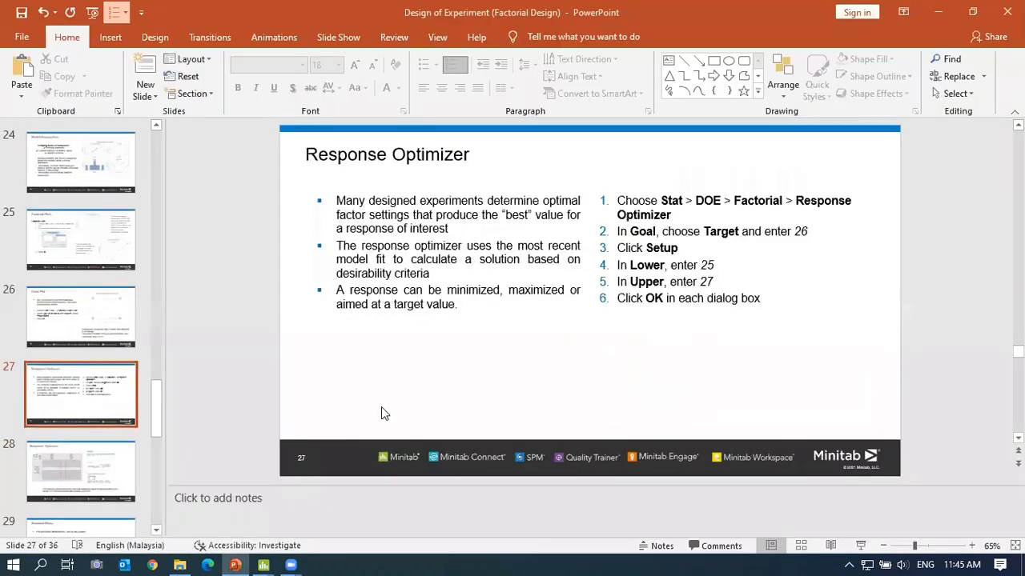
{"action": "left_click", "coordinate": [861, 545]}
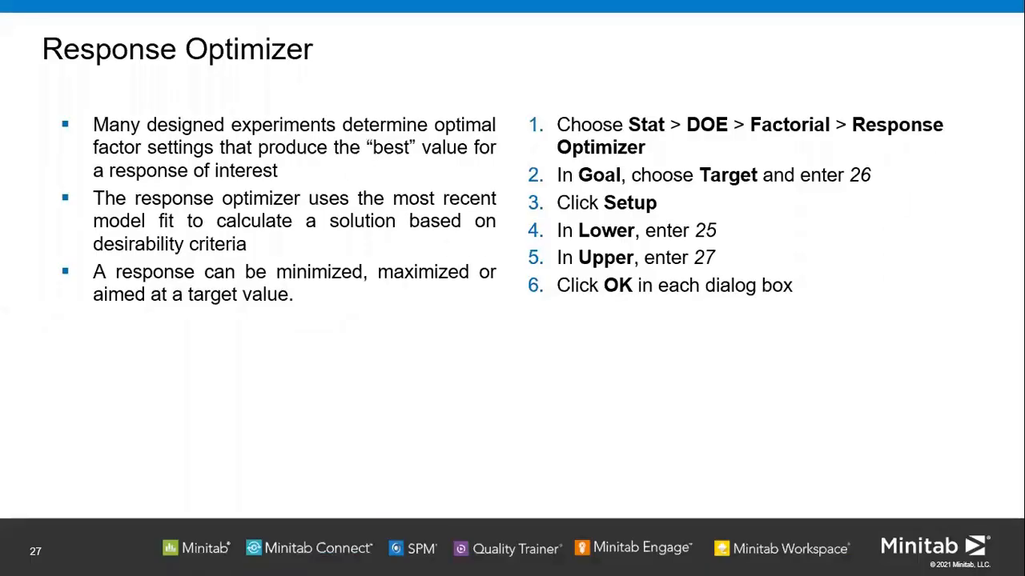
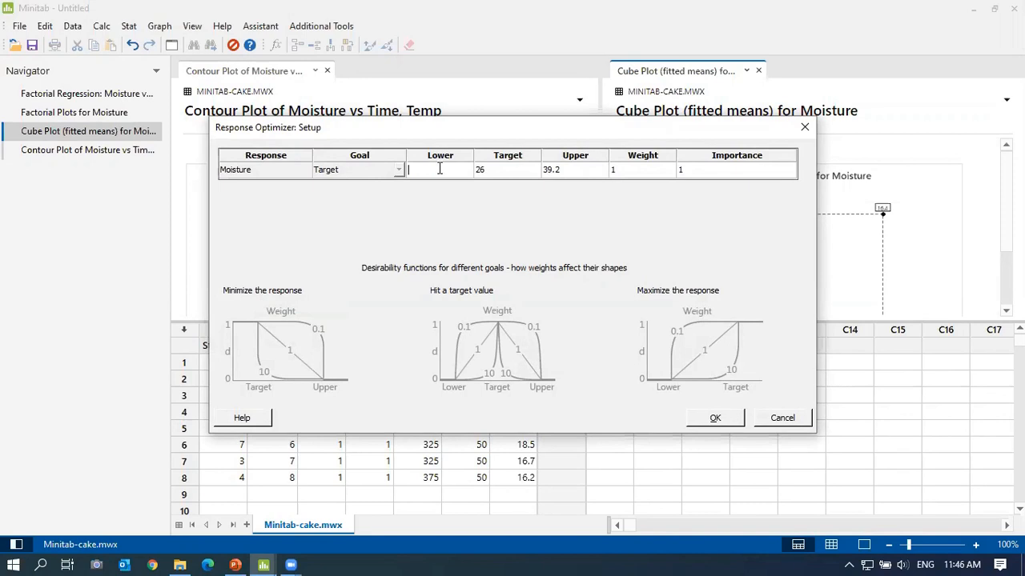
Set Moisture's lower limit to 25 and upper limit to 27 around the target of 26, and run the Response Optimizer.
{"action": "left_click", "coordinate": [584, 172]}
{"action": "key", "text": "BackSpace"}
{"action": "left_click", "coordinate": [714, 417]}
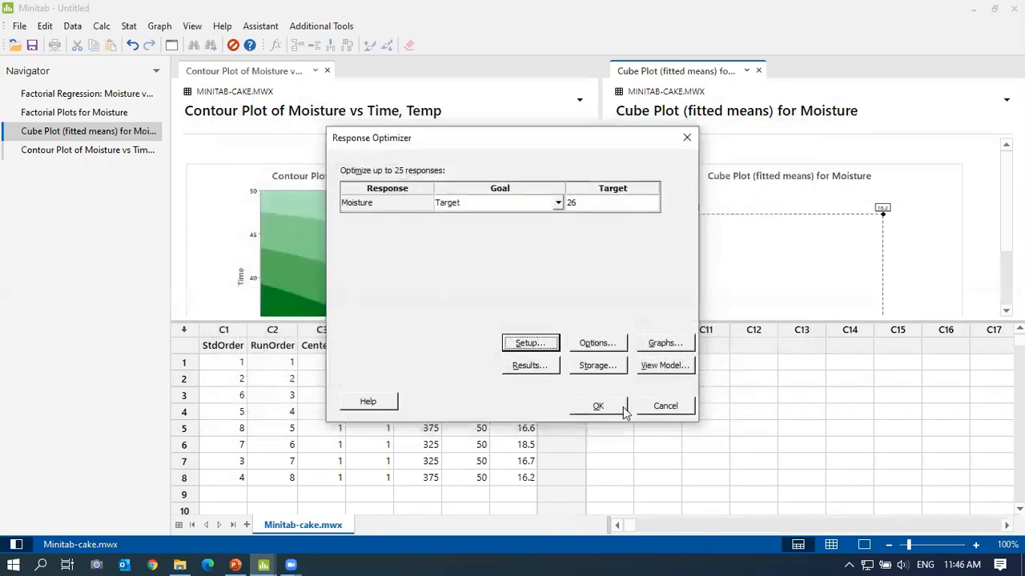
{"action": "left_click", "coordinate": [593, 408]}
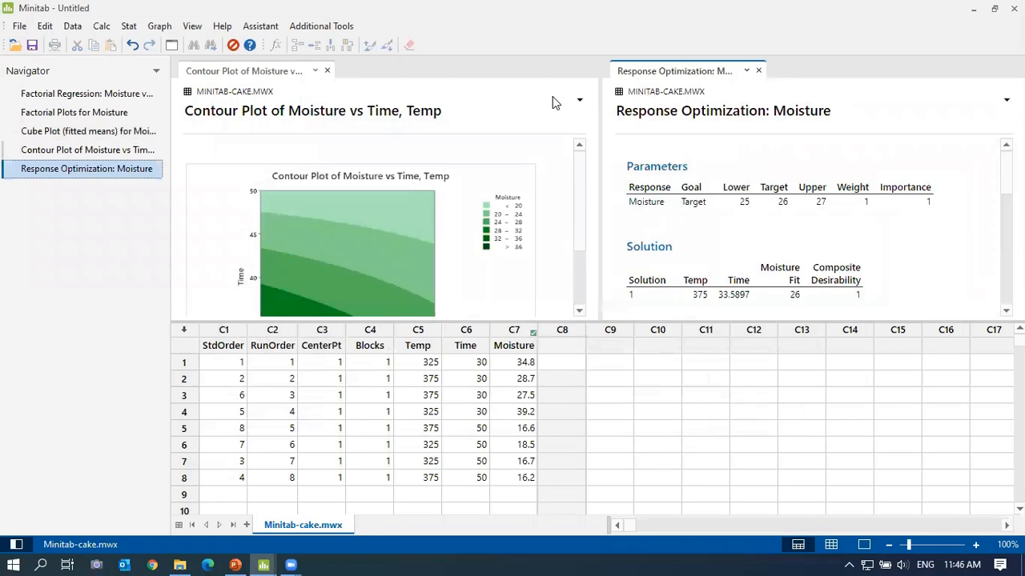
Close the contour plot view, show only the output pane, and review the optimization parameters, solution, response prediction and optimization plot for Moisture.
{"action": "left_click", "coordinate": [326, 70]}
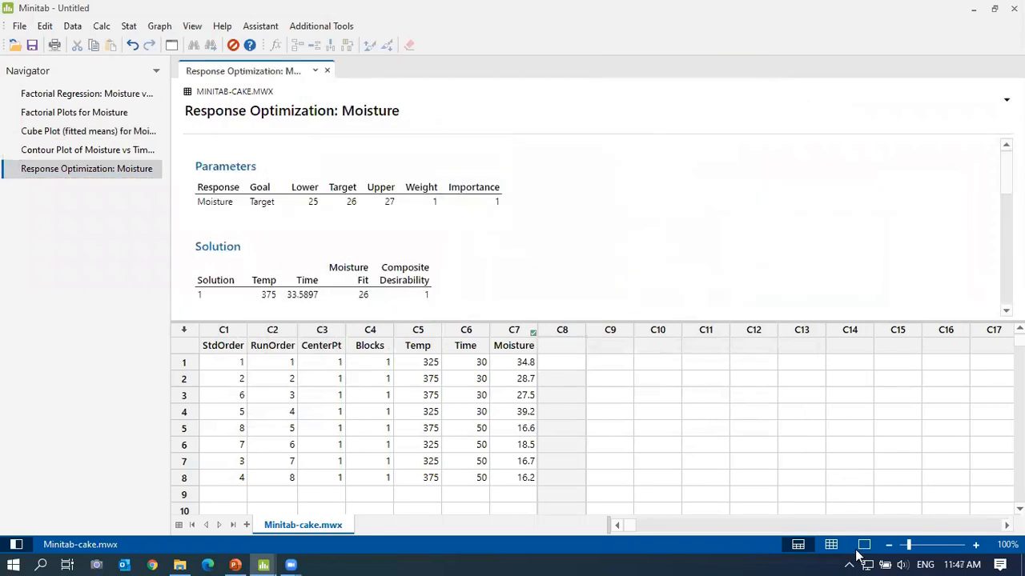
{"action": "left_click", "coordinate": [864, 545]}
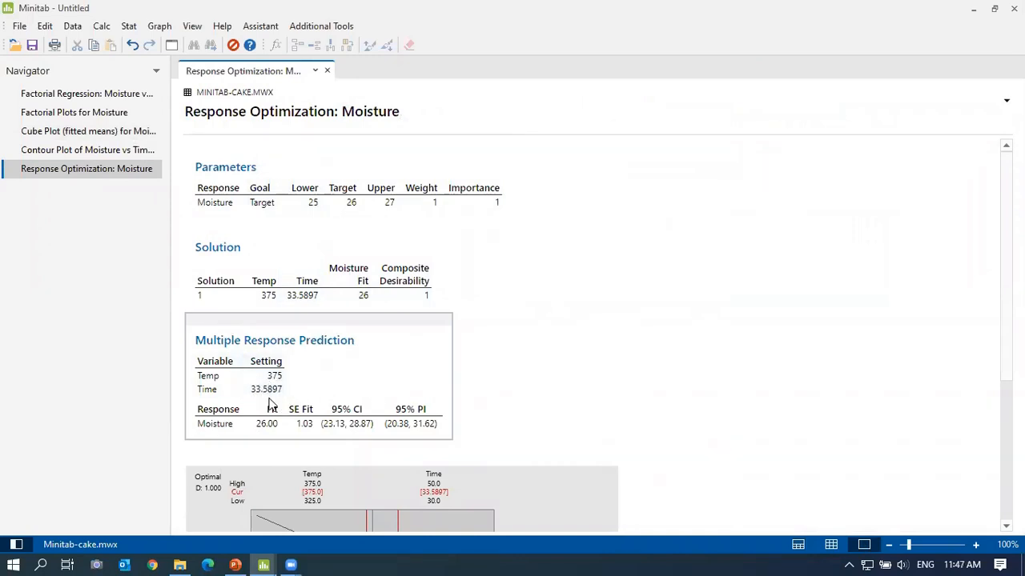
{"action": "scroll", "coordinate": [263, 430], "scroll_direction": "down", "scroll_amount": 3}
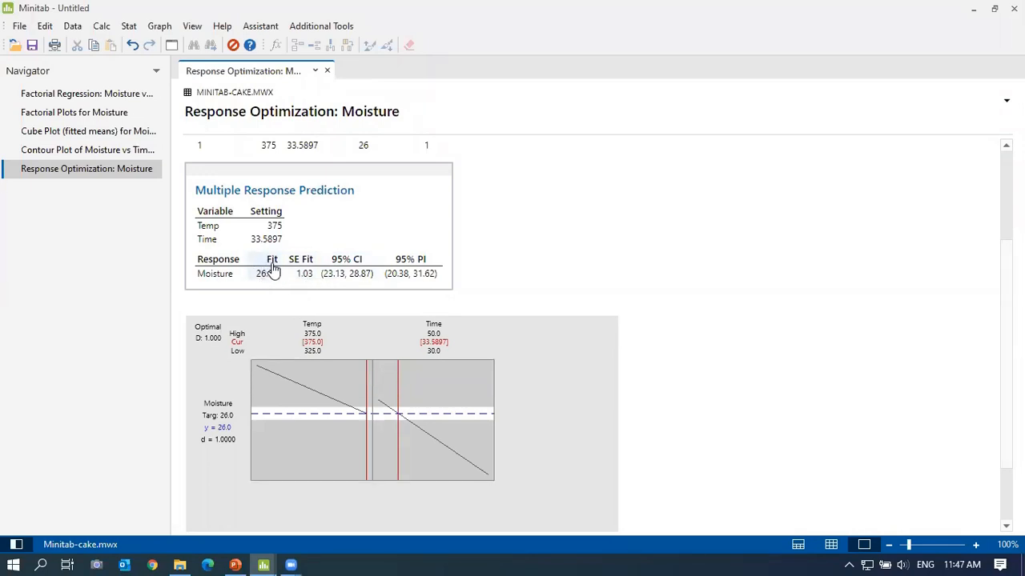
{"action": "scroll", "coordinate": [273, 269], "scroll_direction": "up", "scroll_amount": 1}
{"action": "scroll", "coordinate": [269, 274], "scroll_direction": "up", "scroll_amount": 1}
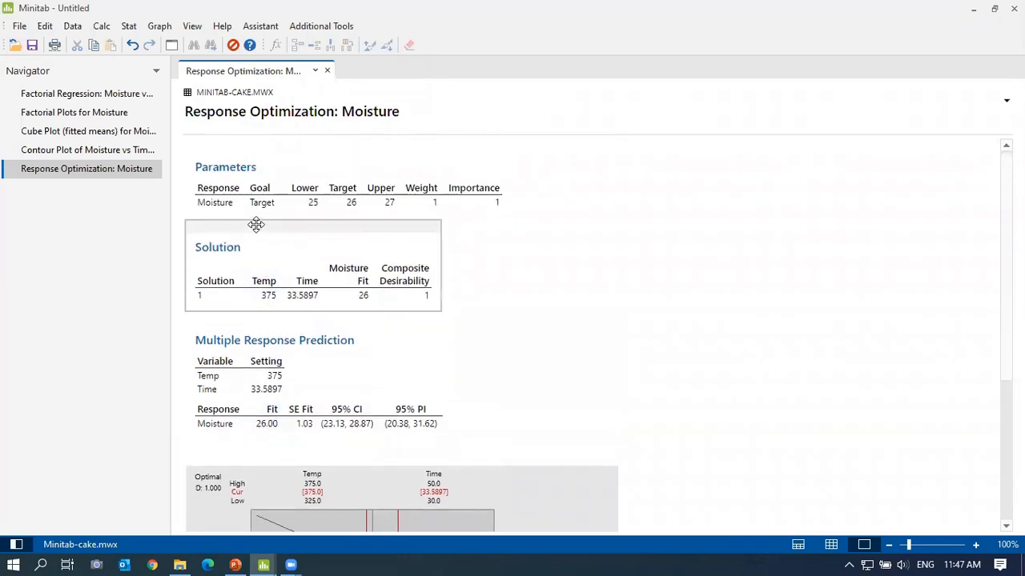
{"action": "scroll", "coordinate": [279, 276], "scroll_direction": "down", "scroll_amount": 3}
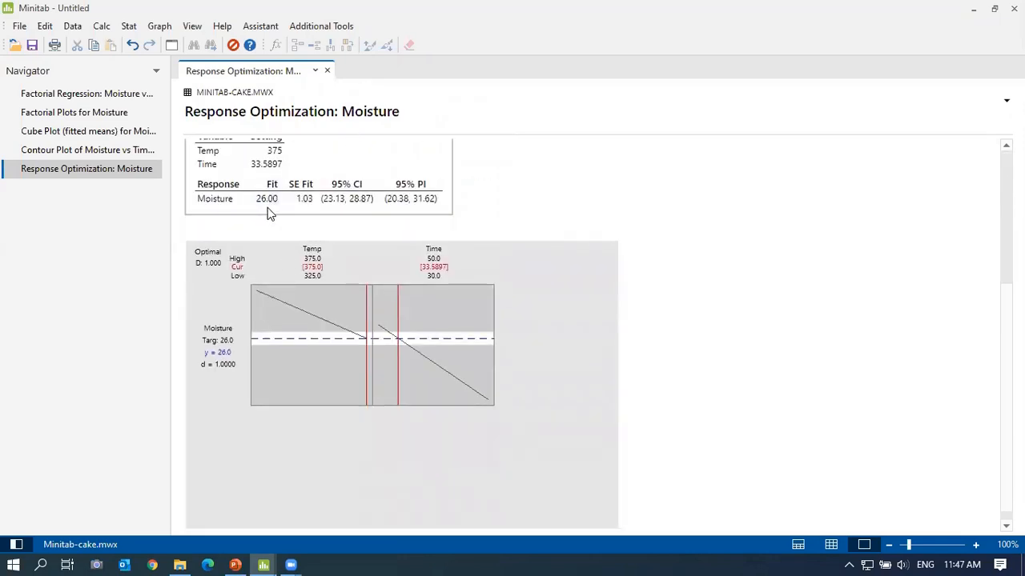
{"action": "scroll", "coordinate": [287, 276], "scroll_direction": "up", "scroll_amount": 1}
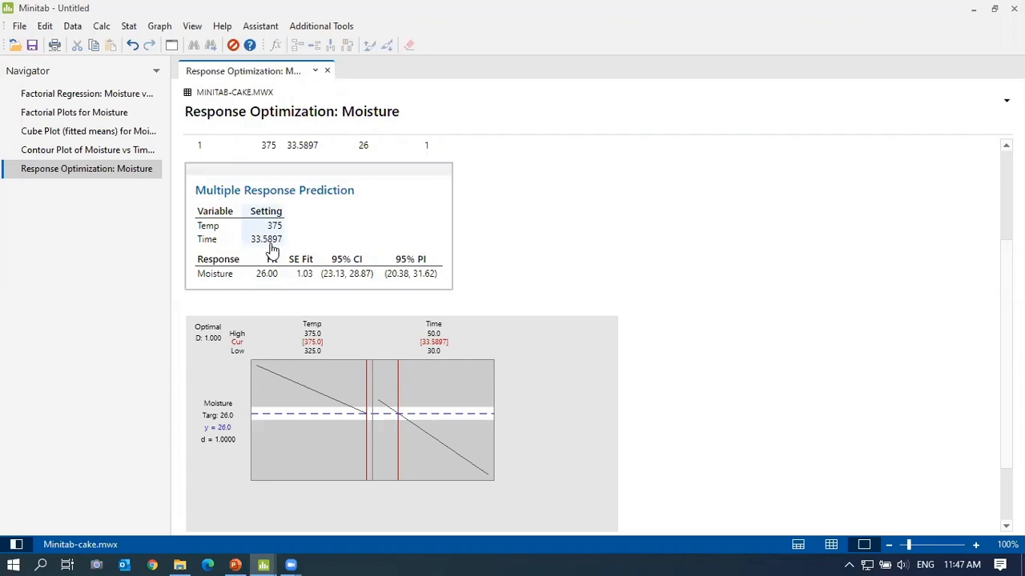
Reopen the factorial Response Optimizer, review Moisture's goal, target and setup limits, and close it without running.
{"action": "left_click", "coordinate": [130, 27]}
{"action": "mouse_move", "coordinate": [215, 93]}
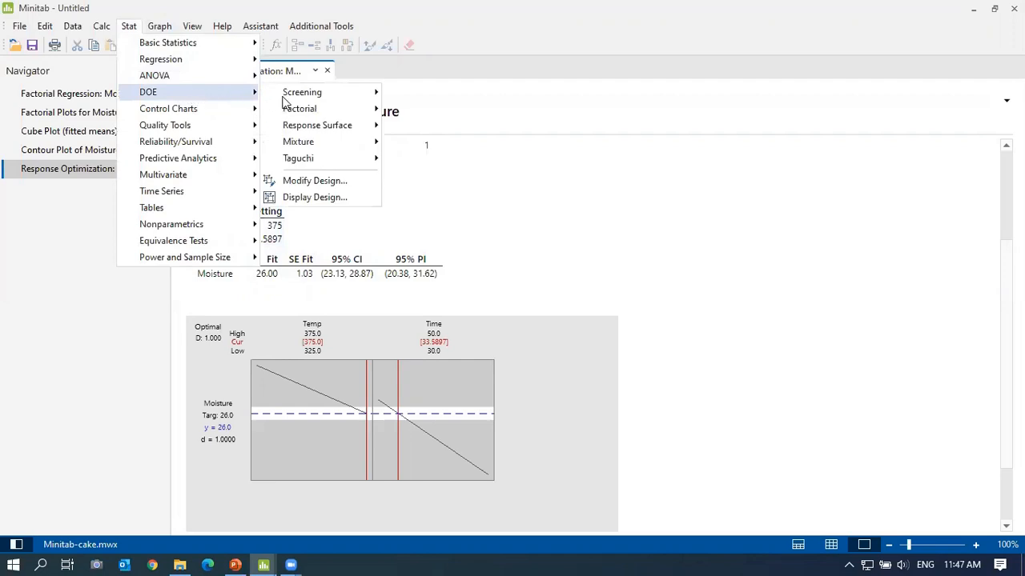
{"action": "mouse_move", "coordinate": [323, 112]}
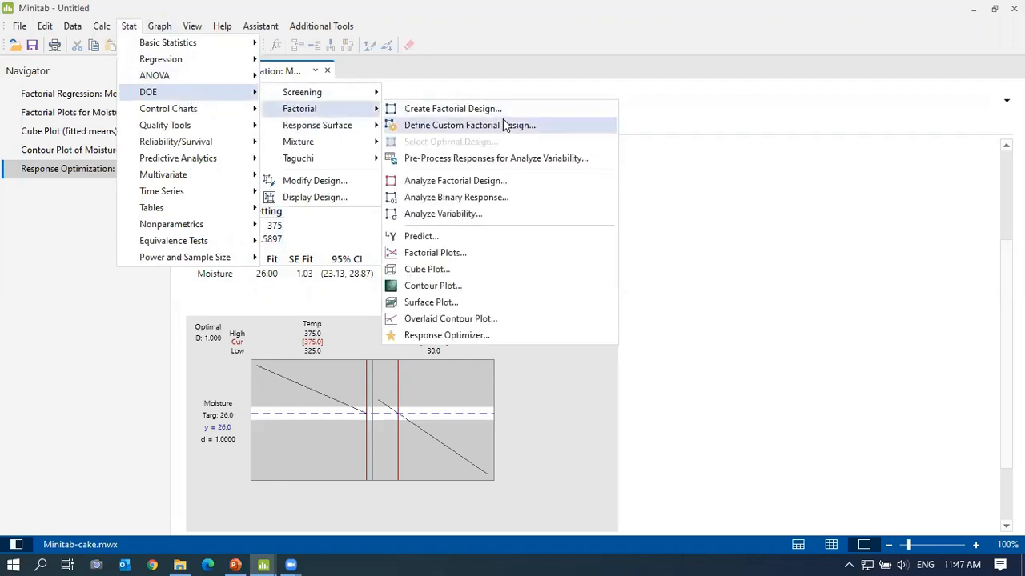
{"action": "left_click", "coordinate": [433, 340]}
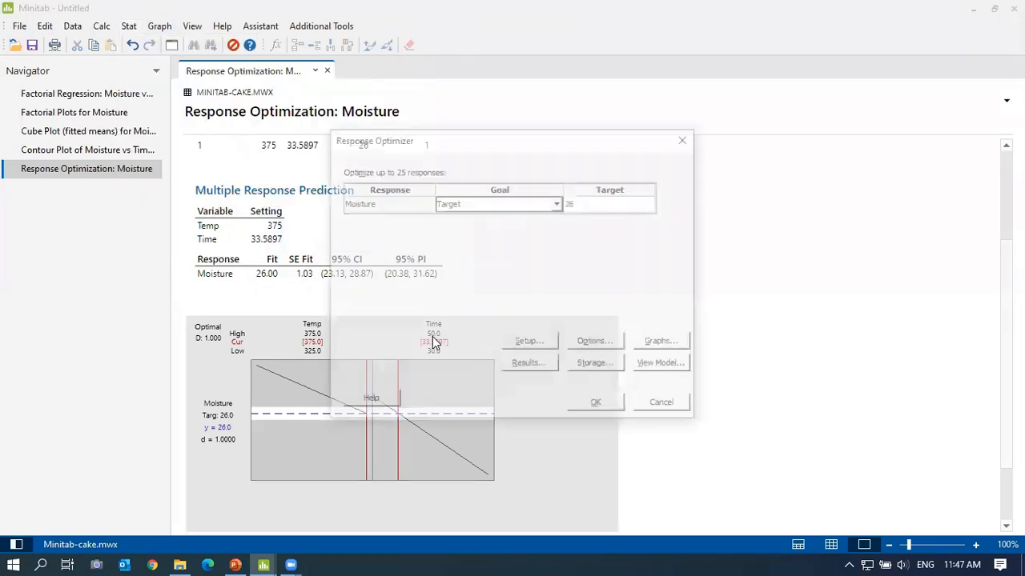
{"action": "left_click", "coordinate": [593, 211]}
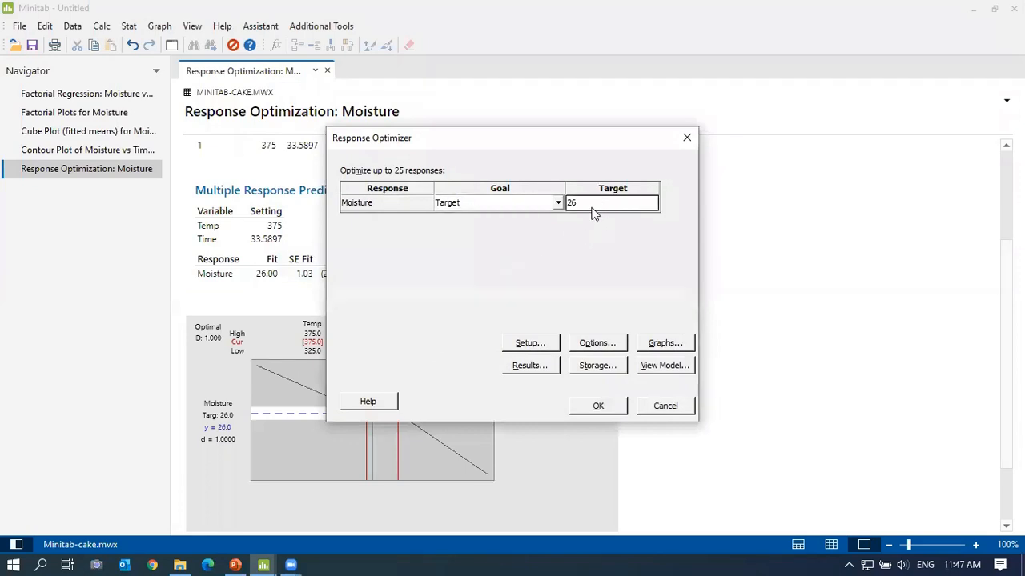
{"action": "left_click", "coordinate": [557, 204]}
{"action": "left_click", "coordinate": [557, 204]}
{"action": "left_click", "coordinate": [599, 206]}
{"action": "left_click", "coordinate": [530, 345]}
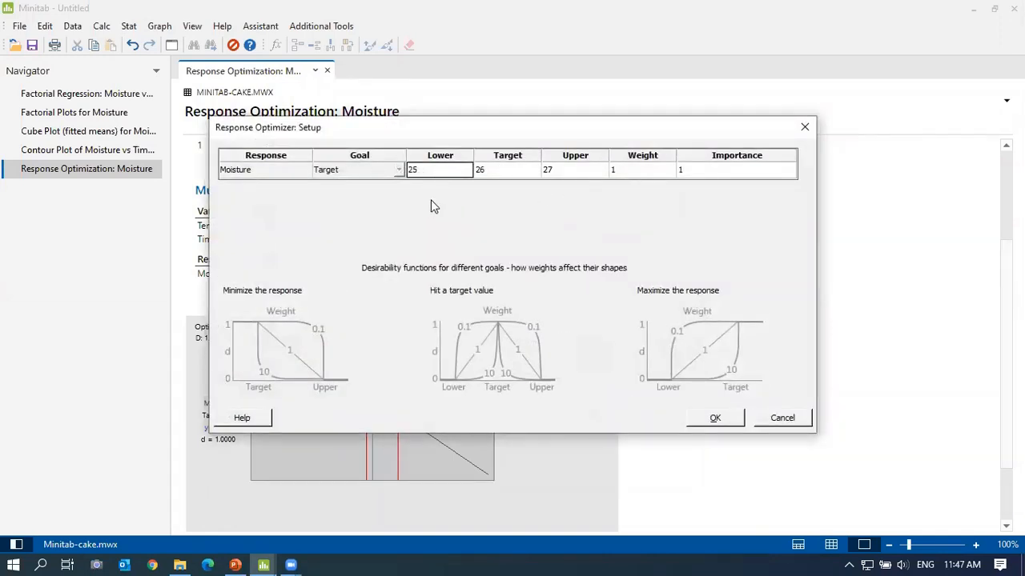
{"action": "left_click", "coordinate": [716, 417]}
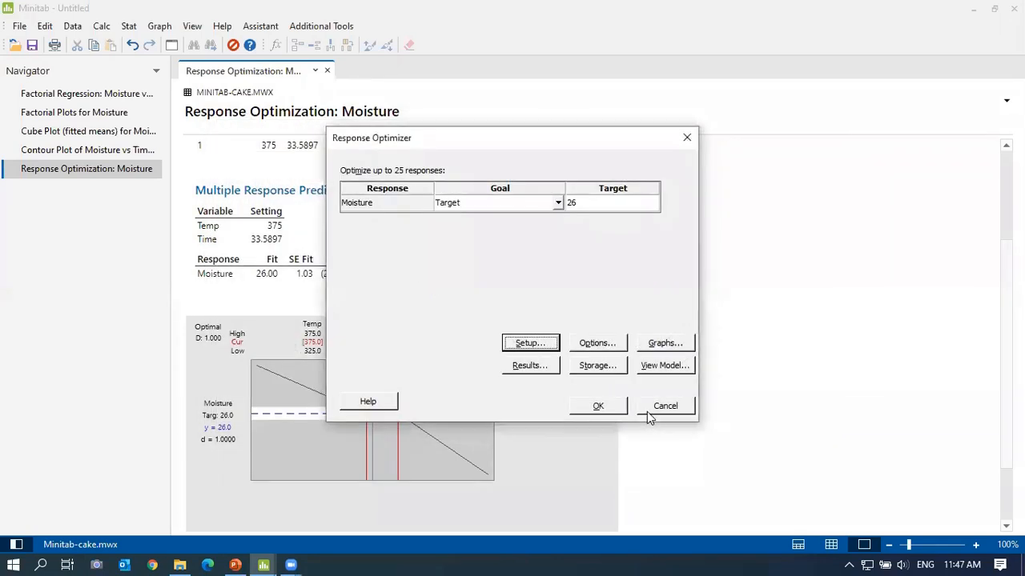
{"action": "left_click", "coordinate": [648, 409]}
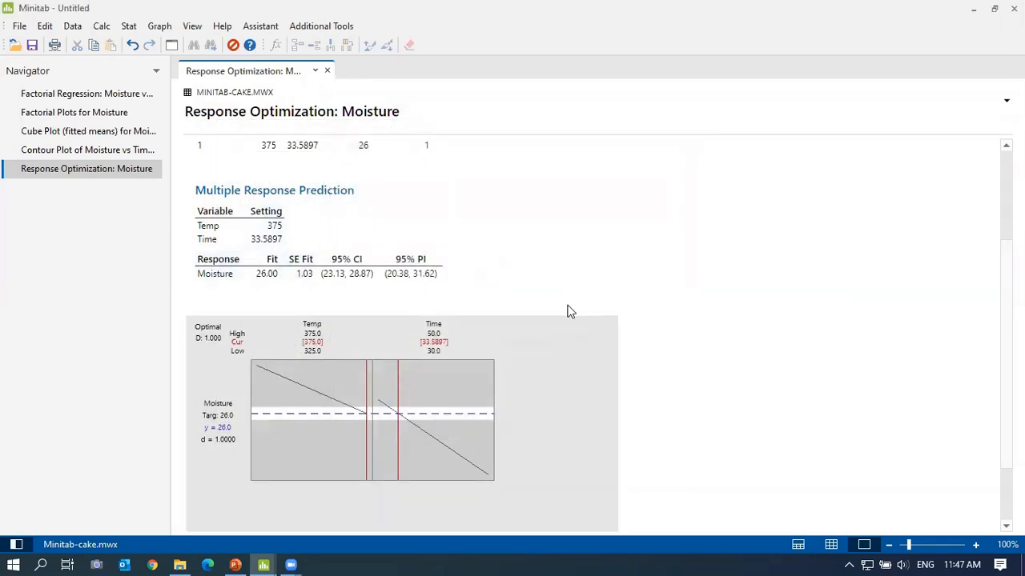
Examine the Moisture optimization plot, check the Response Optimizer slide in PowerPoint, and return to the Minitab results window.
{"action": "scroll", "coordinate": [369, 329], "scroll_direction": "down", "scroll_amount": 2}
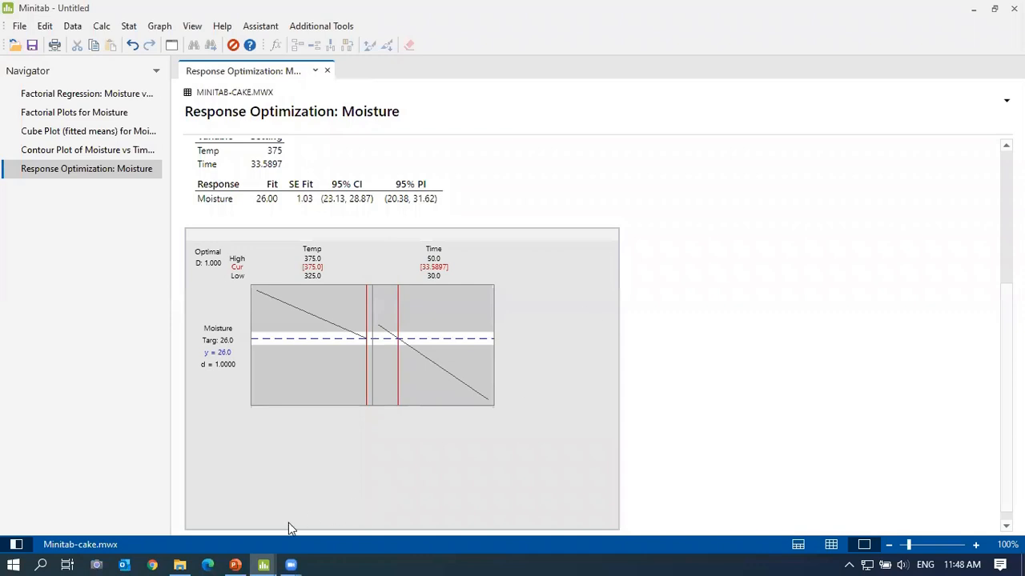
{"action": "left_click", "coordinate": [235, 565]}
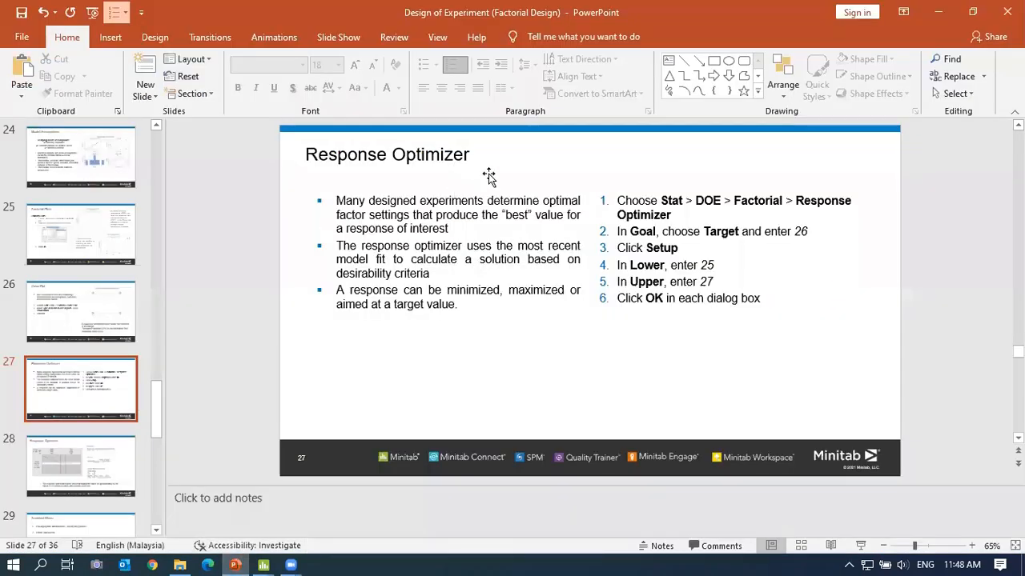
{"action": "mouse_move", "coordinate": [263, 565]}
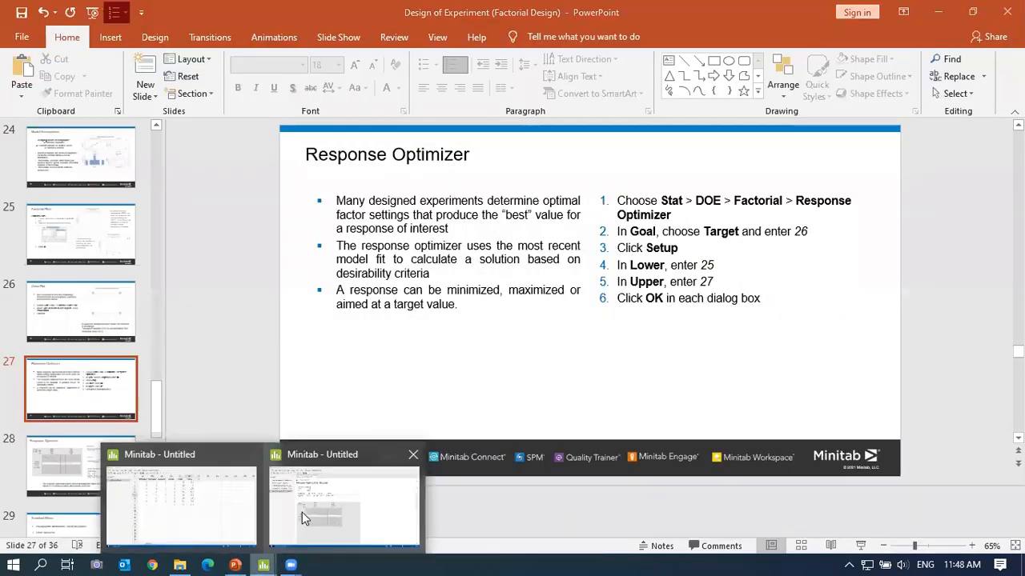
{"action": "left_click", "coordinate": [335, 507]}
Open the factorial regression results for Moisture, show the worksheet below the output, and review the coefficients, model summary and analysis of variance.
{"action": "left_click", "coordinate": [91, 94]}
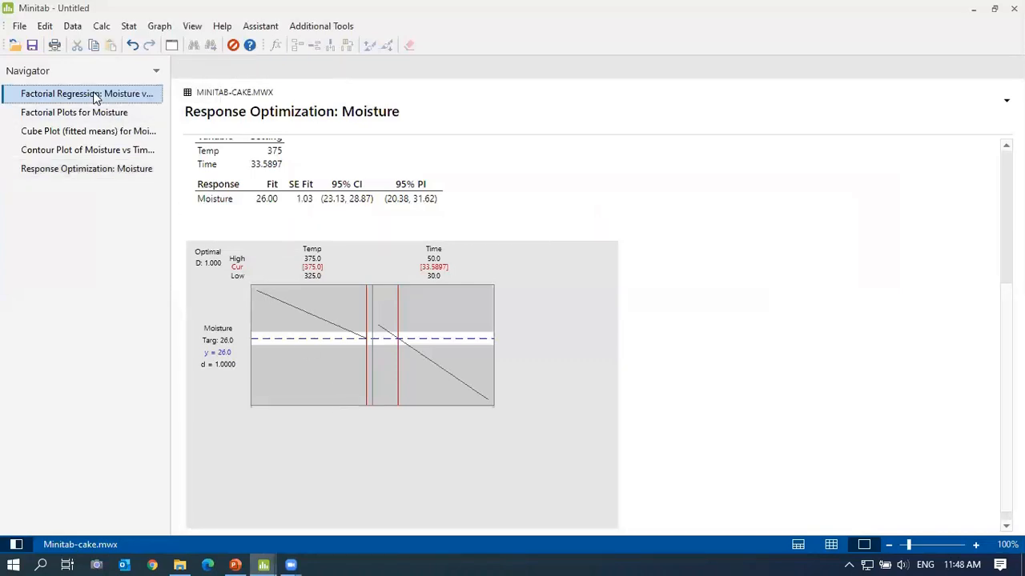
{"action": "left_click", "coordinate": [93, 94]}
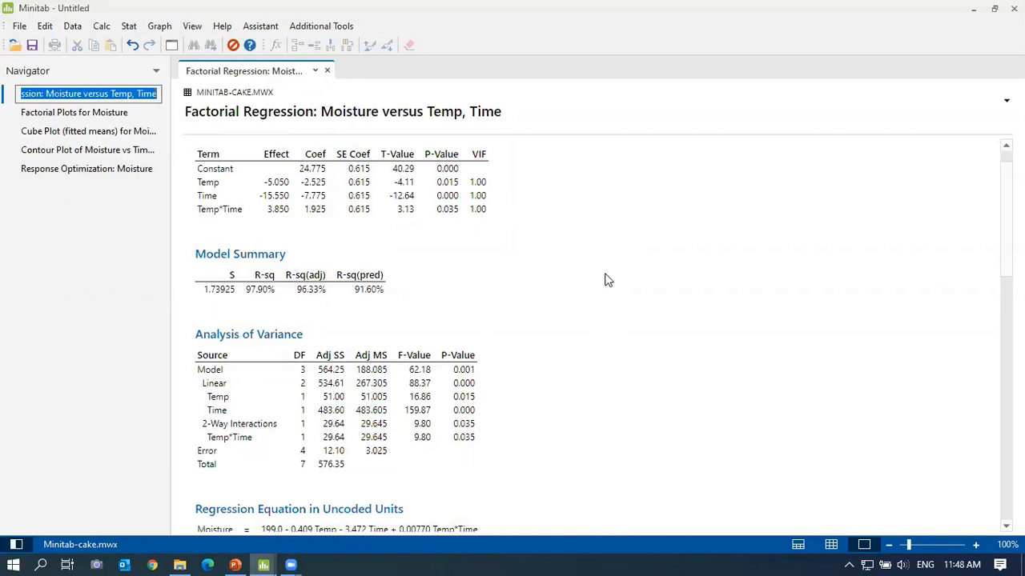
{"action": "left_click", "coordinate": [798, 544]}
{"action": "left_click", "coordinate": [272, 344]}
{"action": "left_click", "coordinate": [365, 346]}
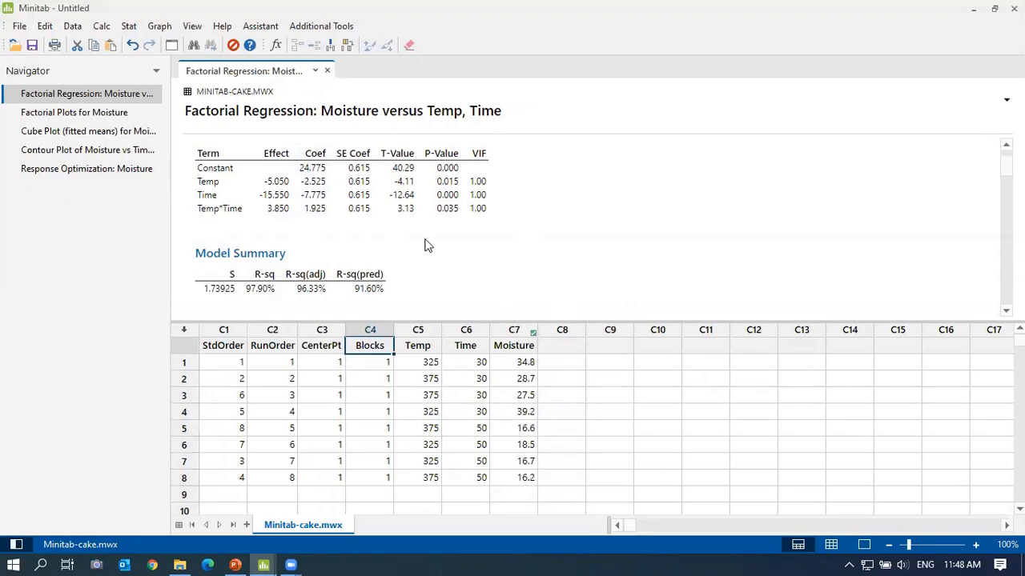
{"action": "scroll", "coordinate": [489, 227], "scroll_direction": "down", "scroll_amount": 3}
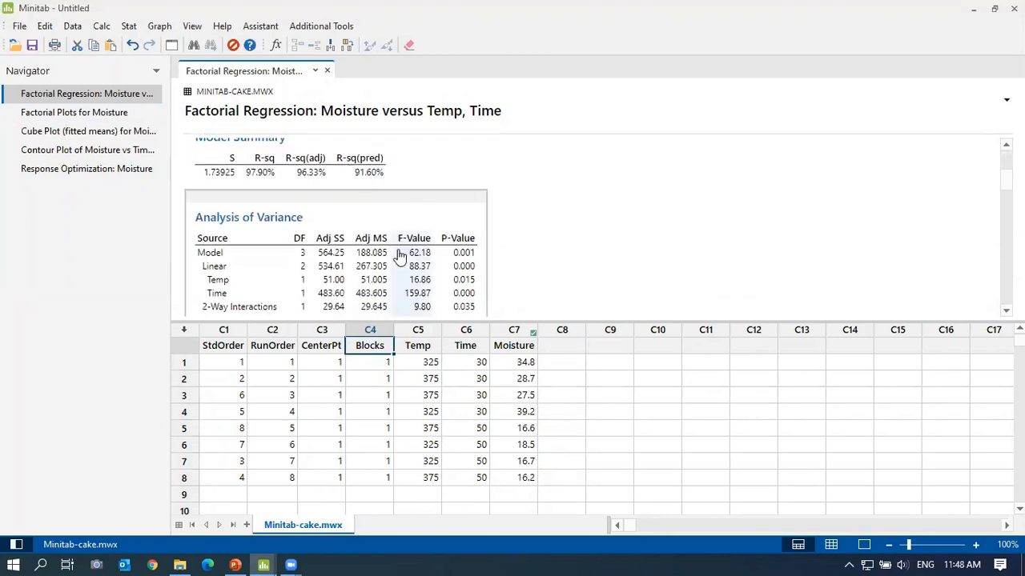
{"action": "scroll", "coordinate": [412, 253], "scroll_direction": "down", "scroll_amount": 2}
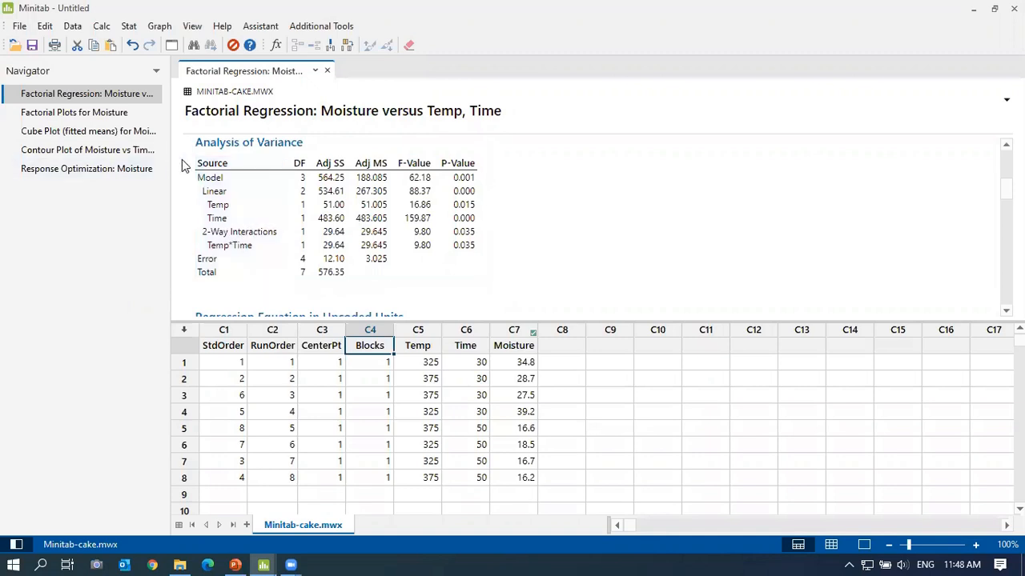
Open the factorial plots for Moisture and examine the main effects of Temp and Time.
{"action": "left_click", "coordinate": [108, 119]}
{"action": "left_click", "coordinate": [108, 116]}
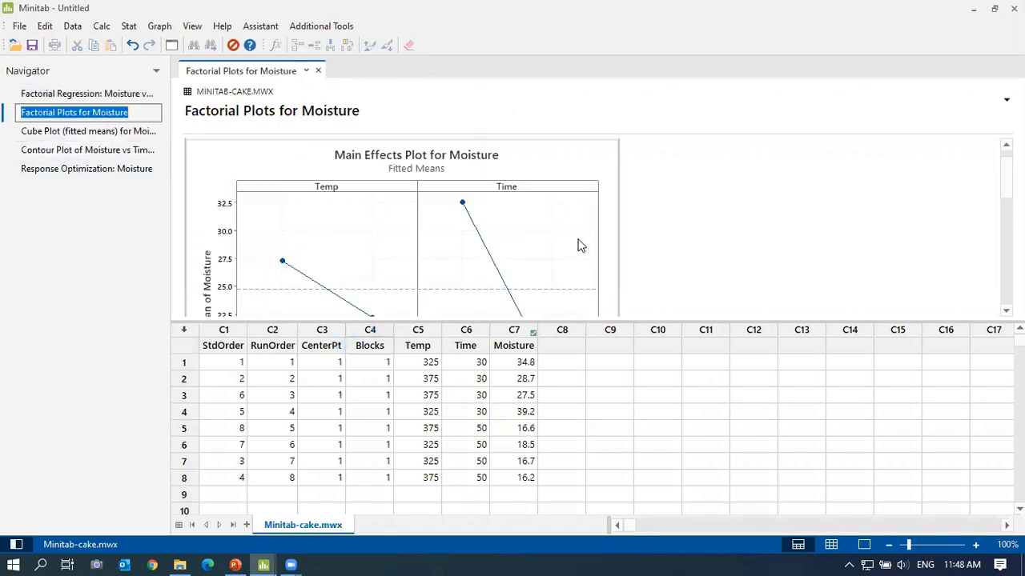
{"action": "scroll", "coordinate": [670, 233], "scroll_direction": "down", "scroll_amount": 3}
{"action": "scroll", "coordinate": [485, 171], "scroll_direction": "up", "scroll_amount": 3}
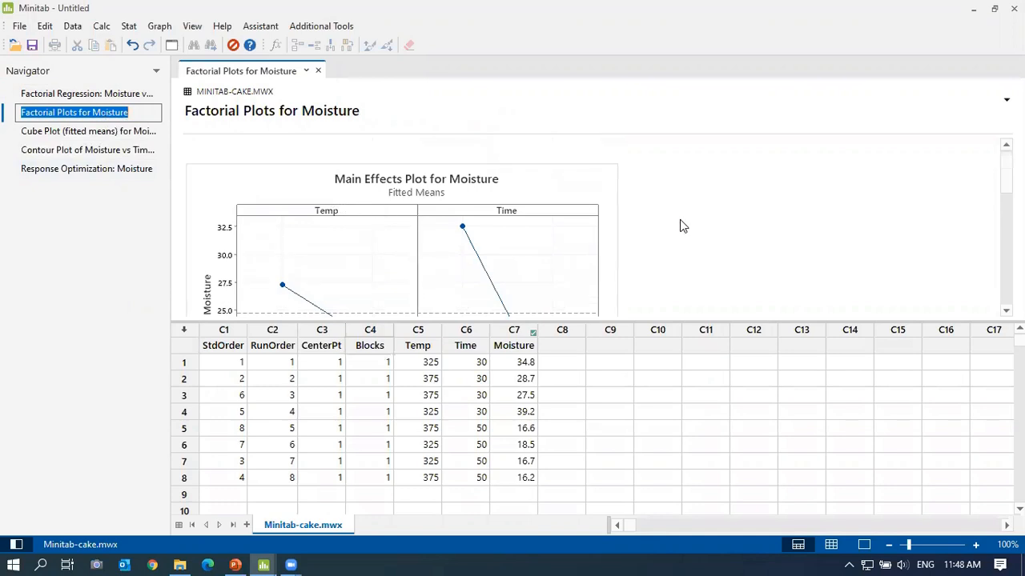
{"action": "scroll", "coordinate": [519, 238], "scroll_direction": "down", "scroll_amount": 2}
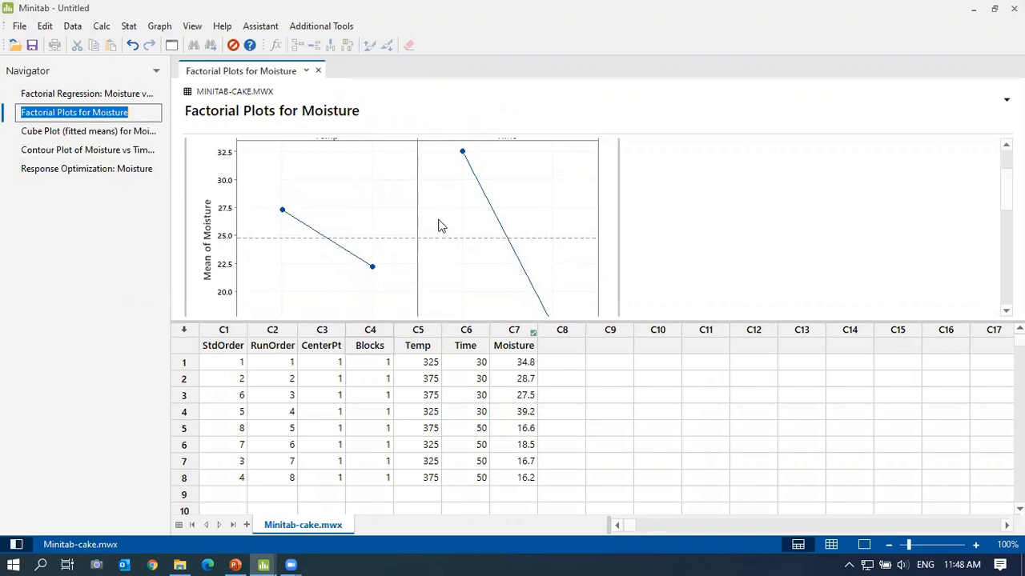
Examine the Moisture cube plot, and reopen the response optimization results to review the multiple response prediction.
{"action": "left_click", "coordinate": [80, 132]}
{"action": "scroll", "coordinate": [521, 202], "scroll_direction": "down", "scroll_amount": 3}
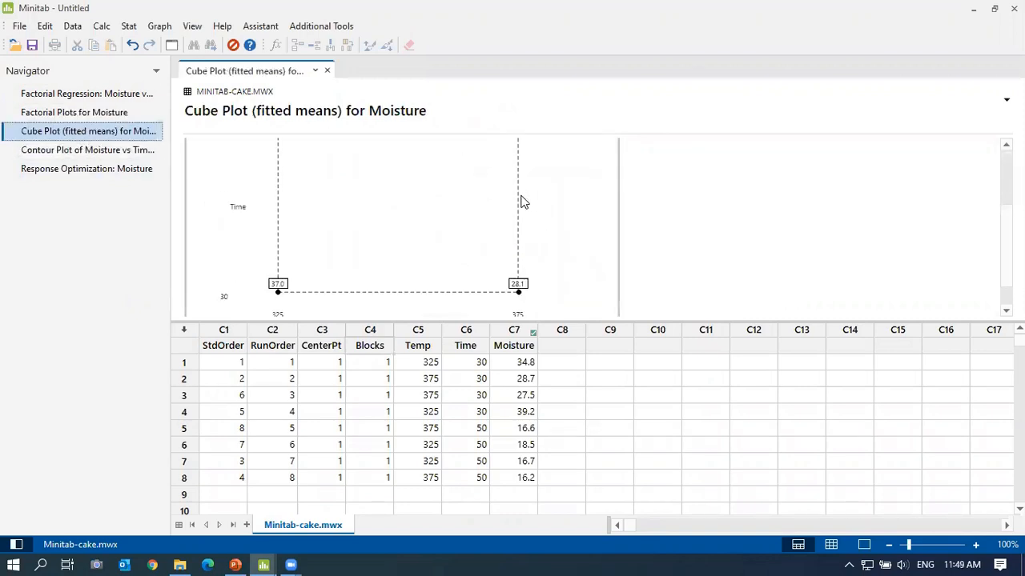
{"action": "scroll", "coordinate": [481, 287], "scroll_direction": "up", "scroll_amount": 3}
{"action": "scroll", "coordinate": [395, 217], "scroll_direction": "down", "scroll_amount": 3}
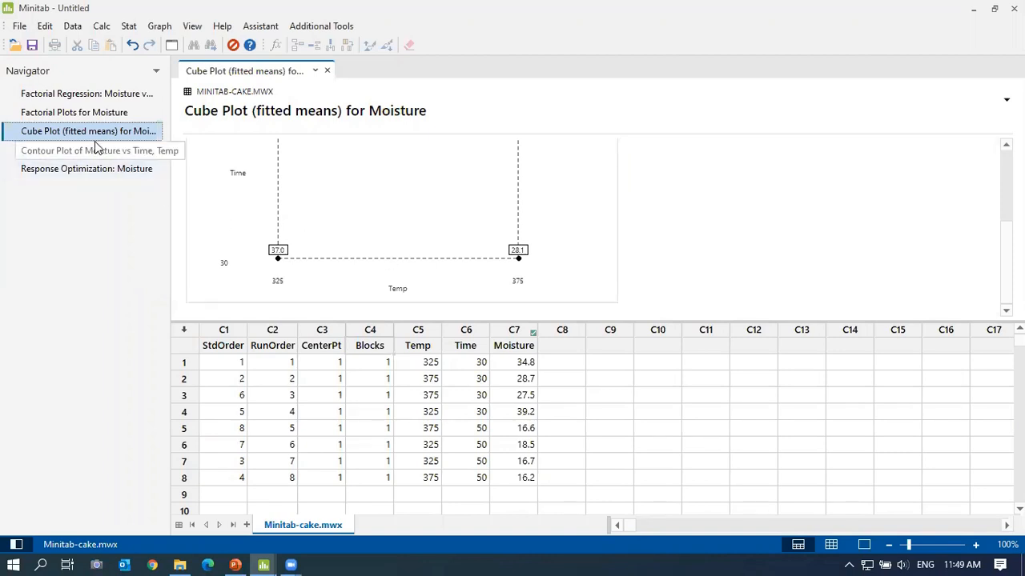
{"action": "left_click", "coordinate": [99, 169]}
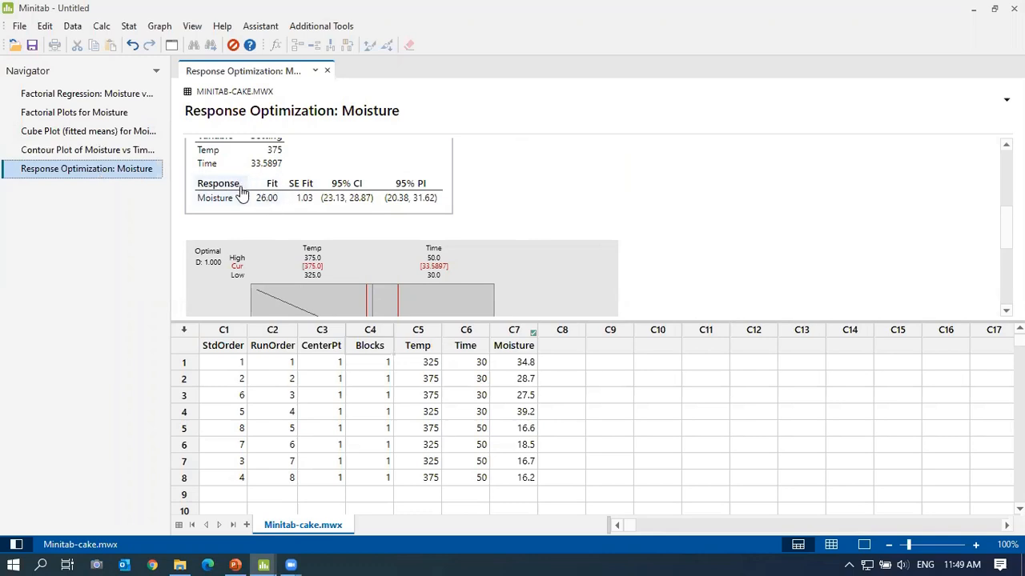
{"action": "scroll", "coordinate": [255, 204], "scroll_direction": "up", "scroll_amount": 2}
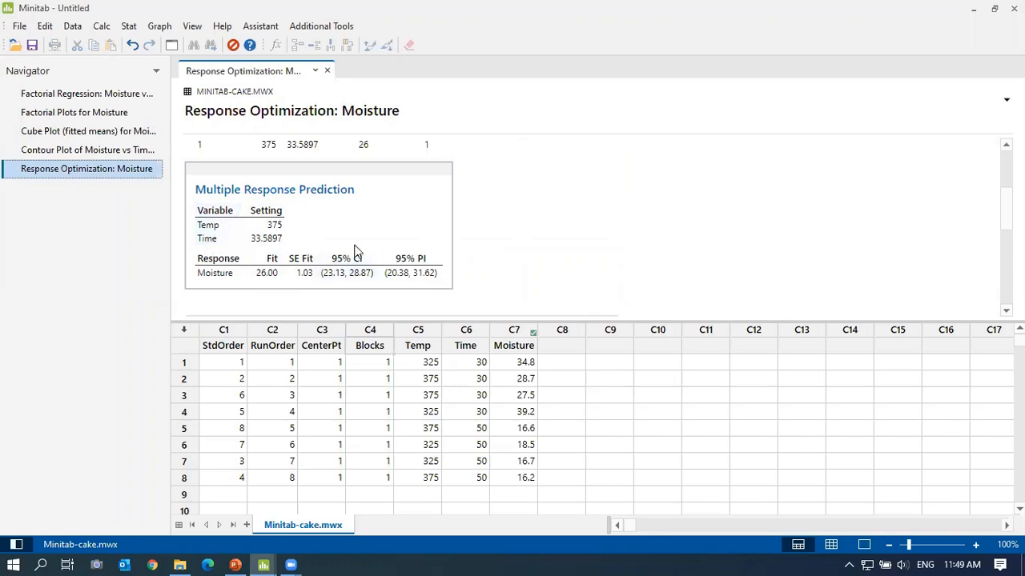
Switch to PowerPoint, present from the Response Optimizer slide 27 to the Assistant Menu slide 29, and end the show.
{"action": "left_click", "coordinate": [235, 564]}
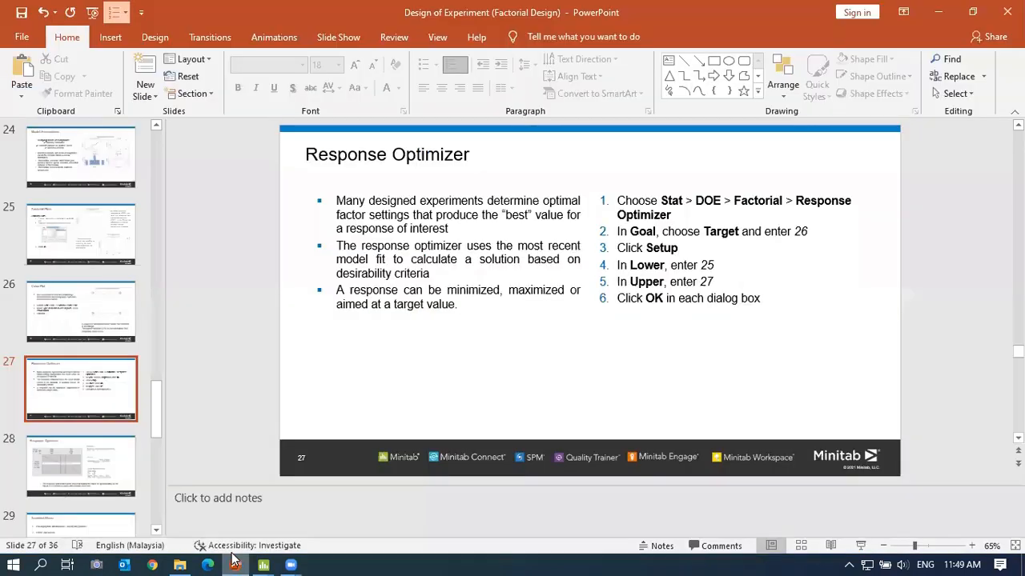
{"action": "left_click", "coordinate": [860, 546]}
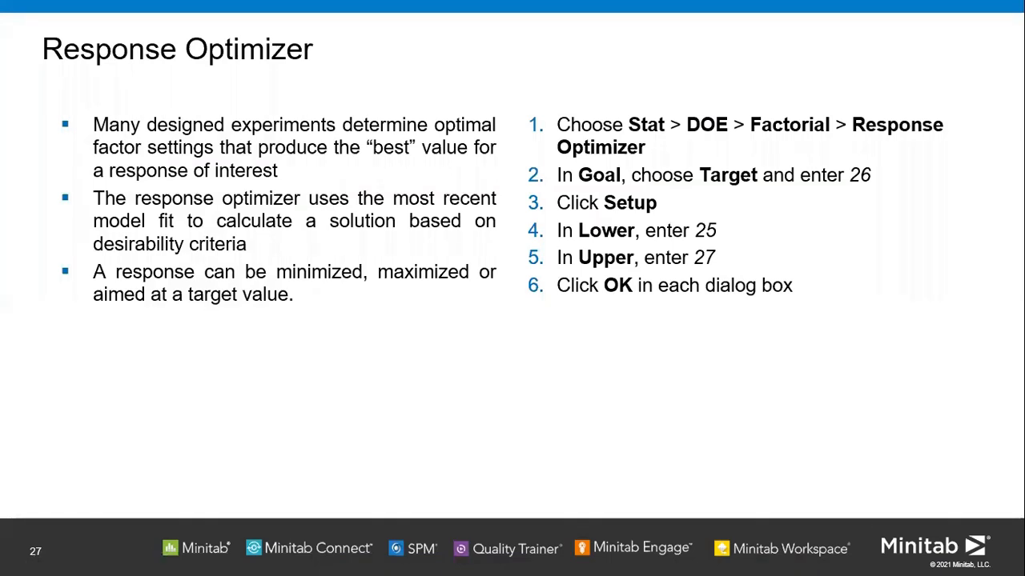
{"action": "left_click", "coordinate": [373, 370]}
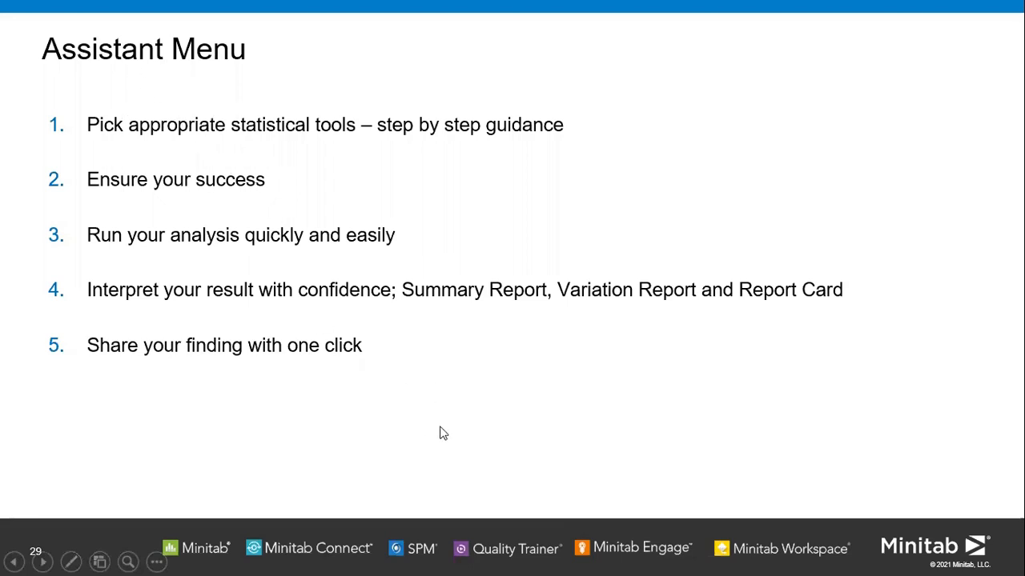
{"action": "right_click", "coordinate": [441, 377]}
{"action": "left_click", "coordinate": [469, 368]}
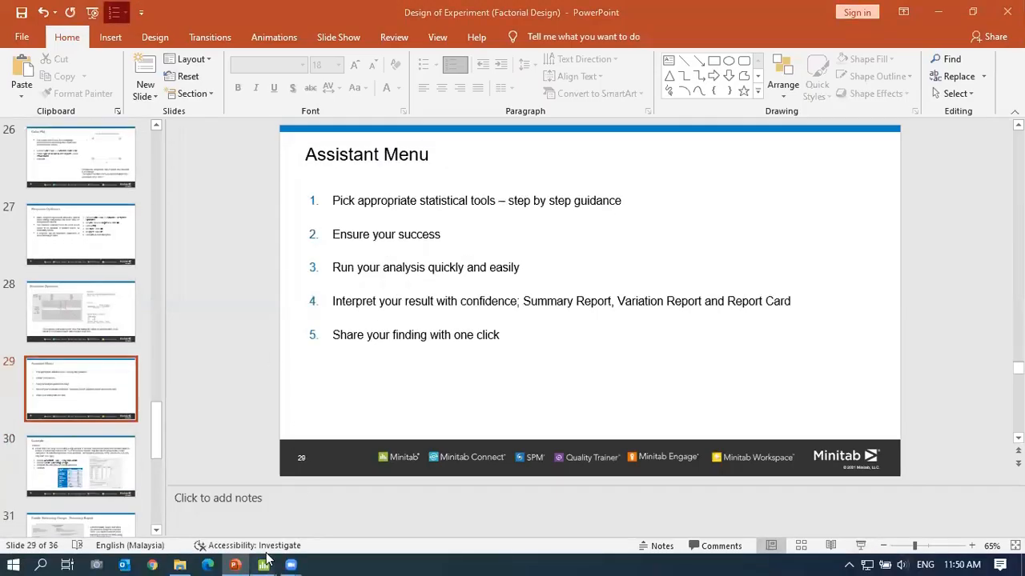
Switch to the Minitab window with the full factorial design worksheet and start creating a screening design with the Assistant's DOE planning.
{"action": "mouse_move", "coordinate": [264, 563]}
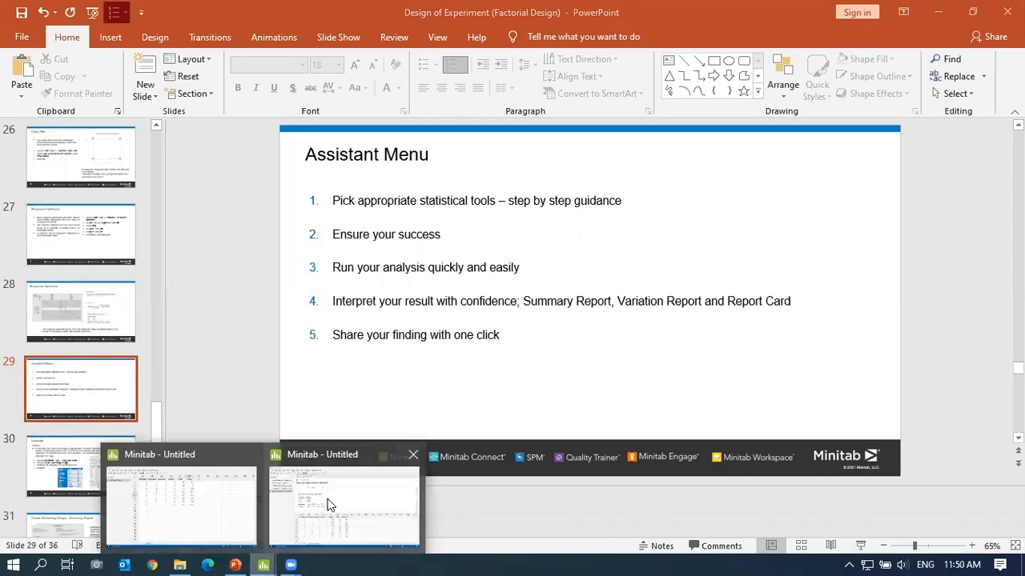
{"action": "left_click", "coordinate": [190, 490]}
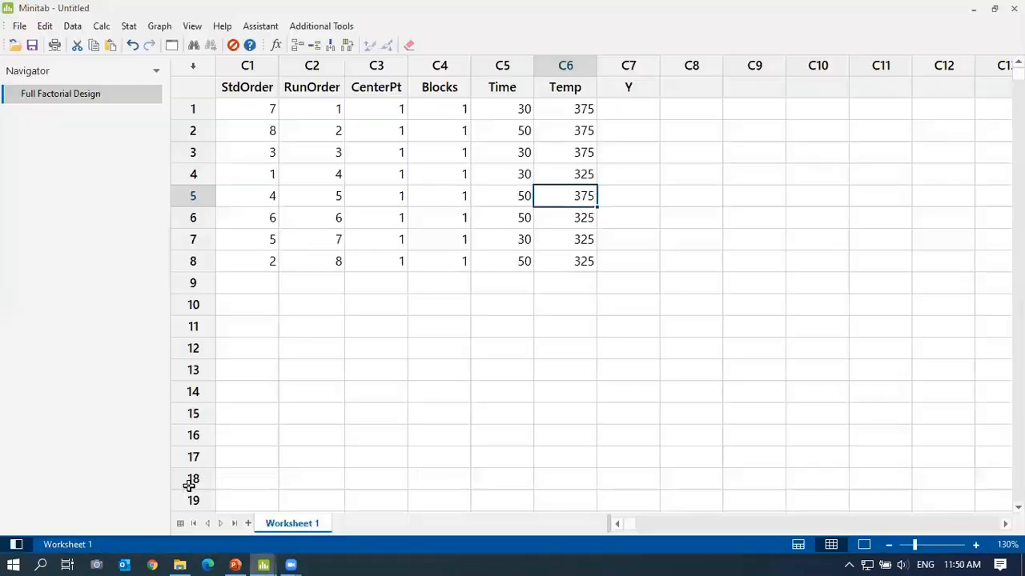
{"action": "left_click", "coordinate": [251, 27]}
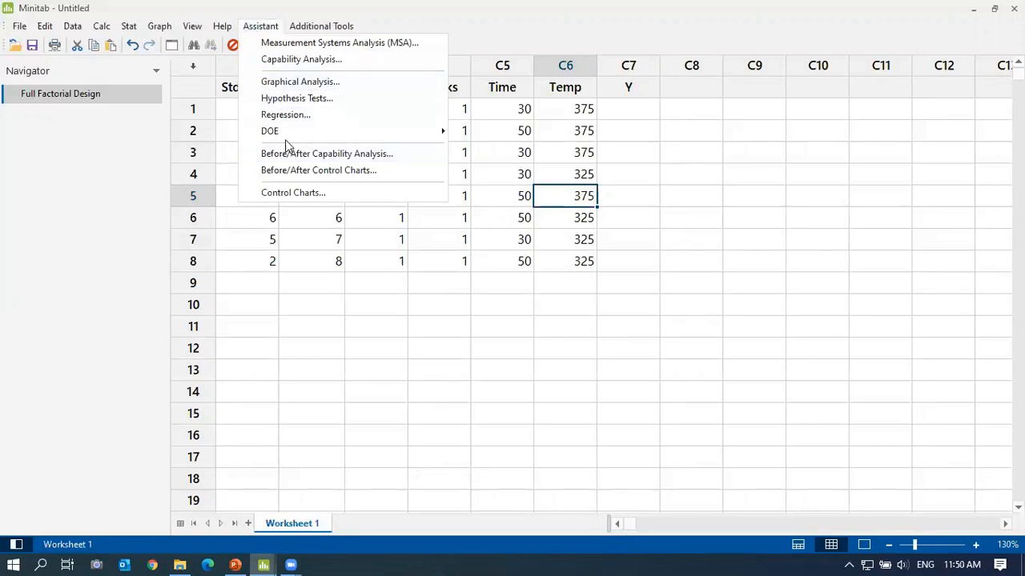
{"action": "mouse_move", "coordinate": [288, 132]}
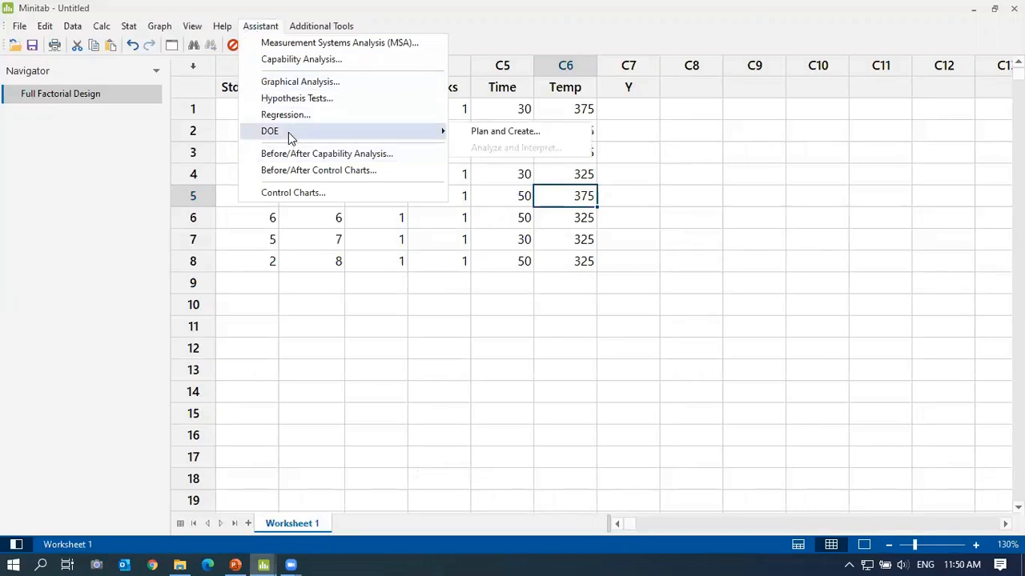
{"action": "left_click", "coordinate": [490, 133]}
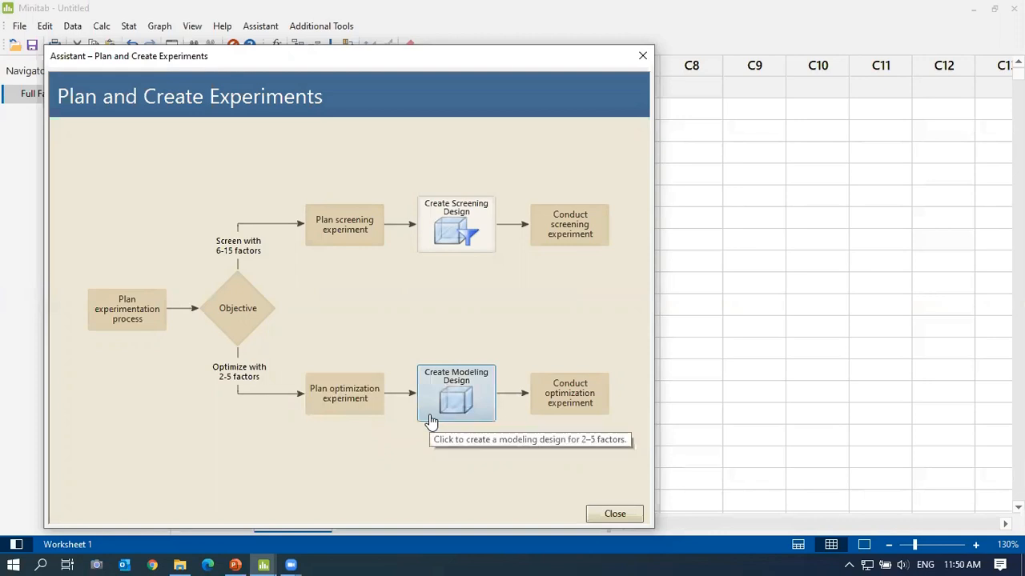
{"action": "left_click", "coordinate": [461, 228]}
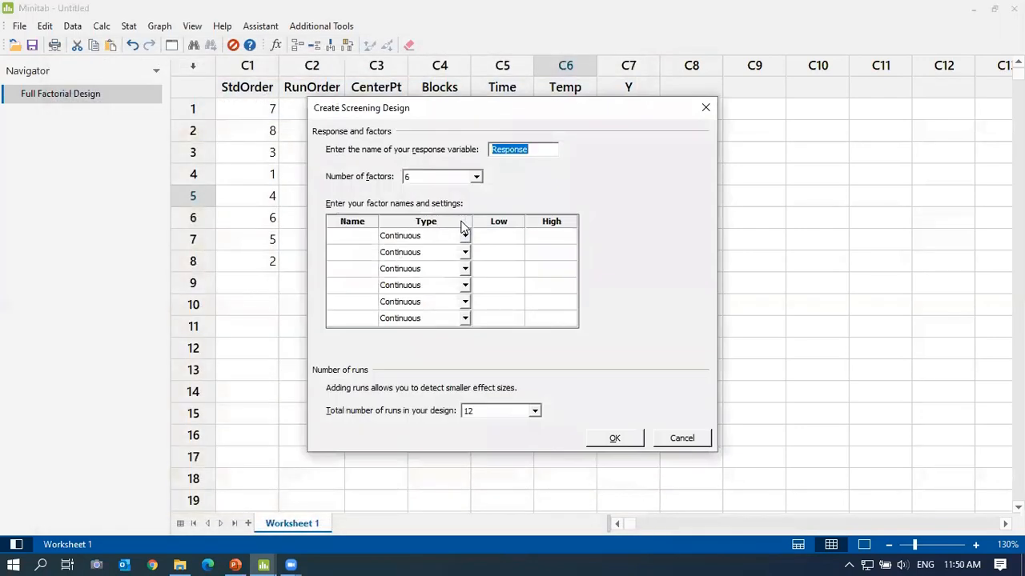
Keep the number of factors at 6 for the screening design and name the factors A, B, C, D, E and F.
{"action": "left_click", "coordinate": [465, 178]}
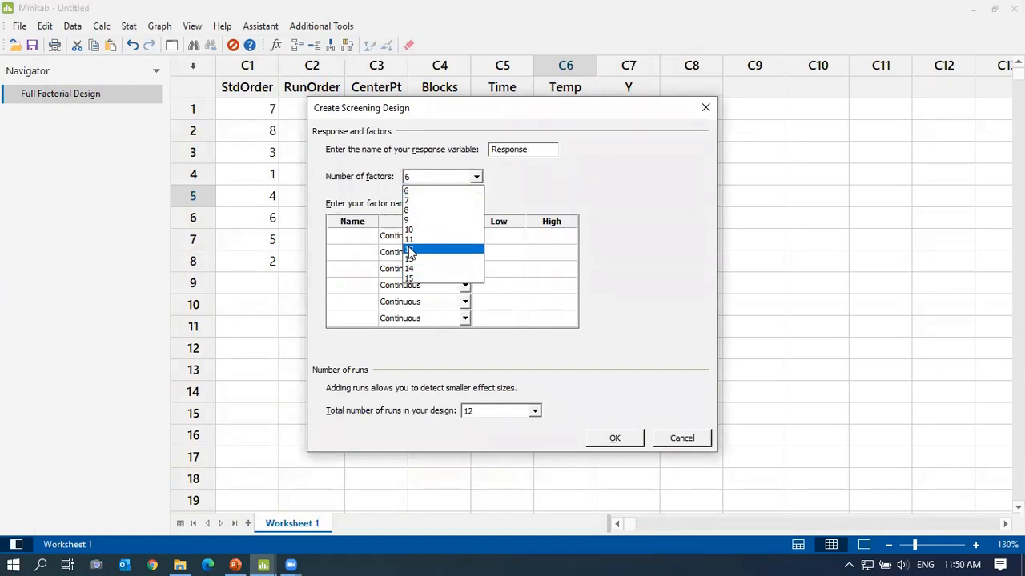
{"action": "left_click", "coordinate": [563, 183]}
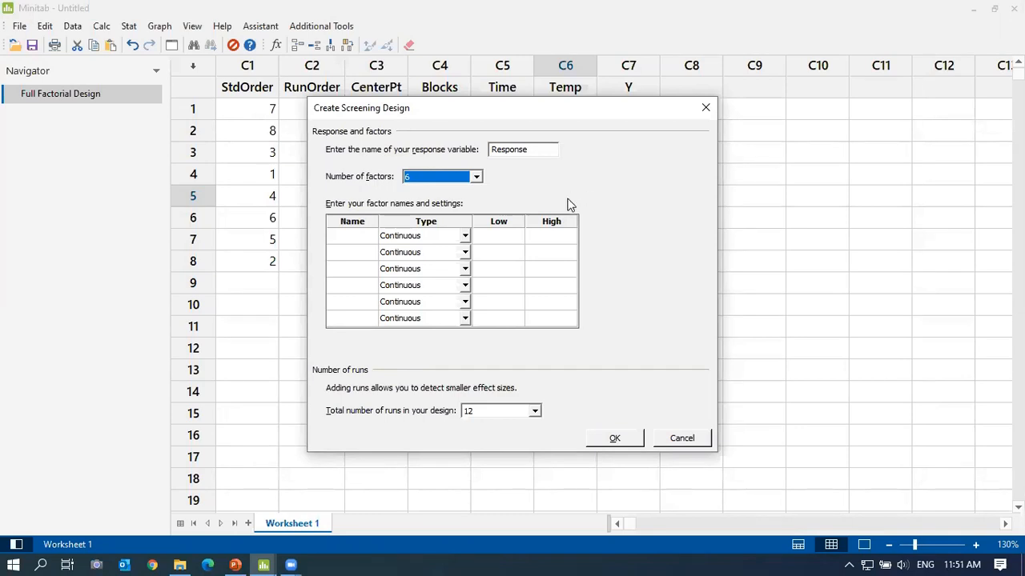
{"action": "left_click", "coordinate": [352, 235]}
{"action": "type", "text": "A"}
{"action": "left_click", "coordinate": [352, 252]}
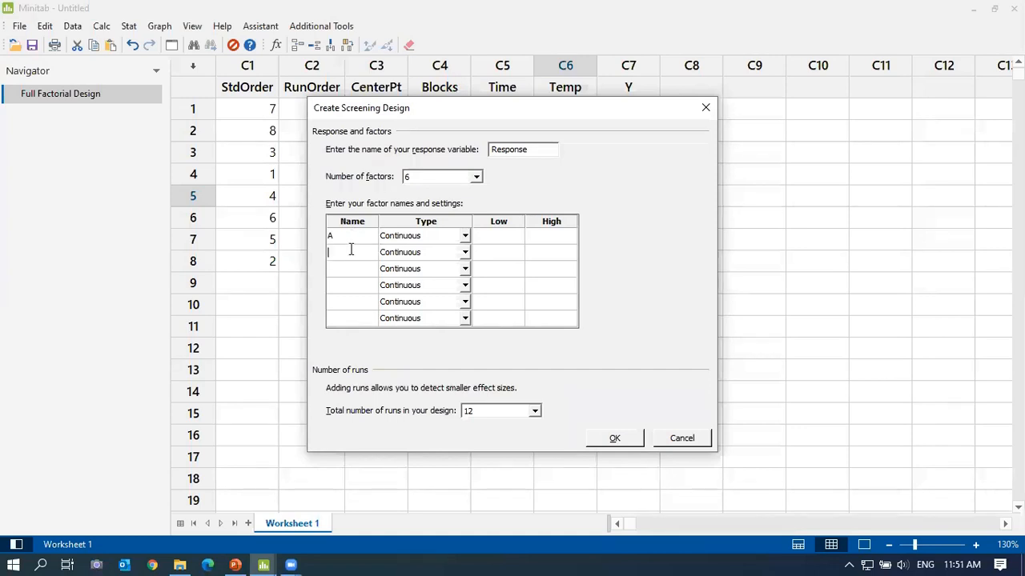
{"action": "left_click", "coordinate": [343, 268]}
{"action": "type", "text": "C"}
{"action": "left_click", "coordinate": [346, 286]}
{"action": "type", "text": "D"}
{"action": "left_click", "coordinate": [337, 300]}
{"action": "type", "text": "E"}
{"action": "left_click", "coordinate": [344, 317]}
{"action": "type", "text": "F"}
Keep factor A continuous and set its low level to 10 and its high level to 50.
{"action": "left_click", "coordinate": [465, 235]}
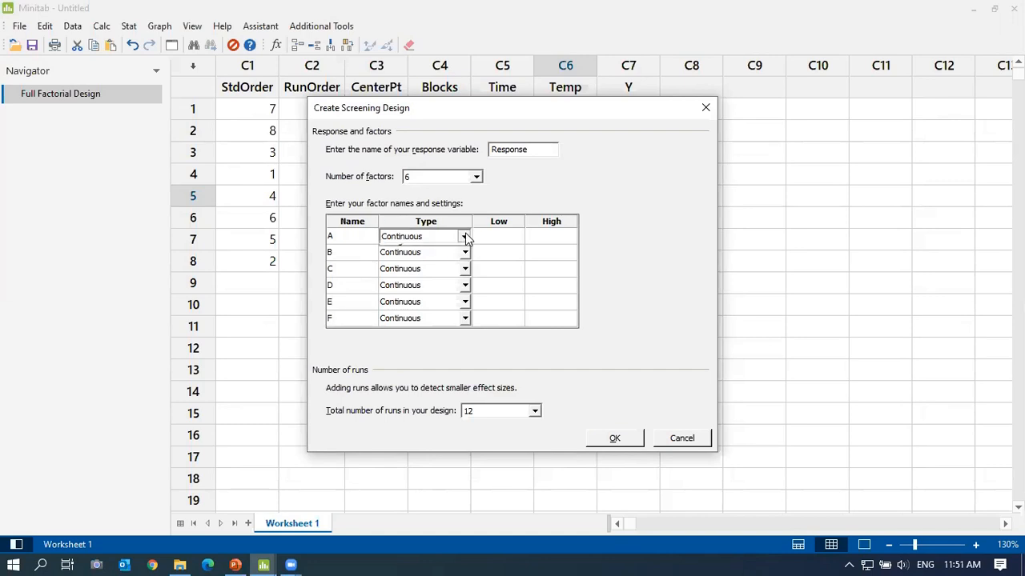
{"action": "left_click", "coordinate": [465, 234]}
{"action": "left_click", "coordinate": [500, 235]}
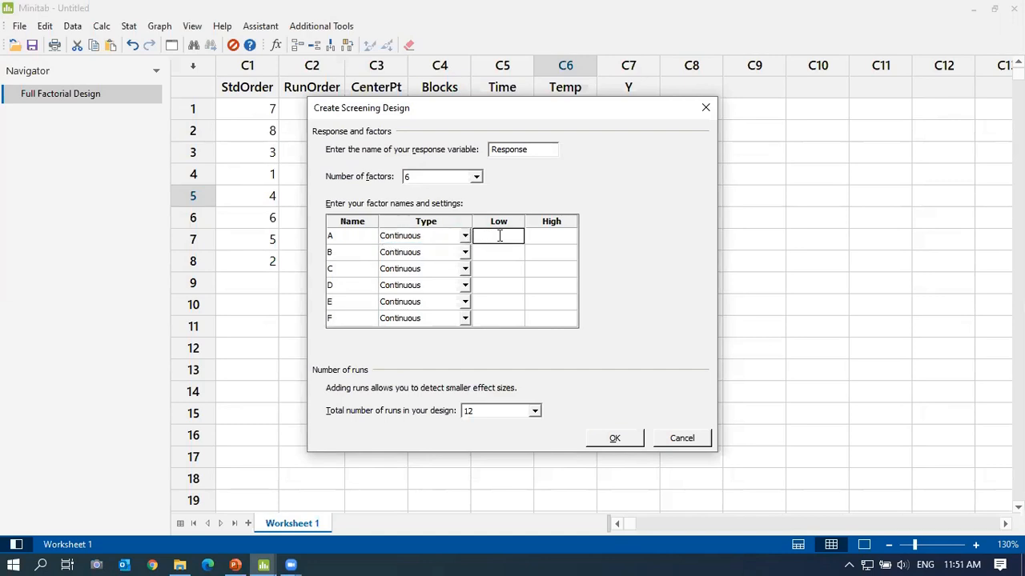
{"action": "type", "text": "10"}
{"action": "left_click", "coordinate": [555, 239]}
{"action": "type", "text": "50"}
Make factor B categorical with a low level of x and a high level of y.
{"action": "left_click", "coordinate": [463, 255]}
{"action": "left_click", "coordinate": [465, 253]}
{"action": "left_click", "coordinate": [453, 276]}
{"action": "left_click", "coordinate": [499, 254]}
{"action": "type", "text": "x"}
{"action": "left_click", "coordinate": [564, 257]}
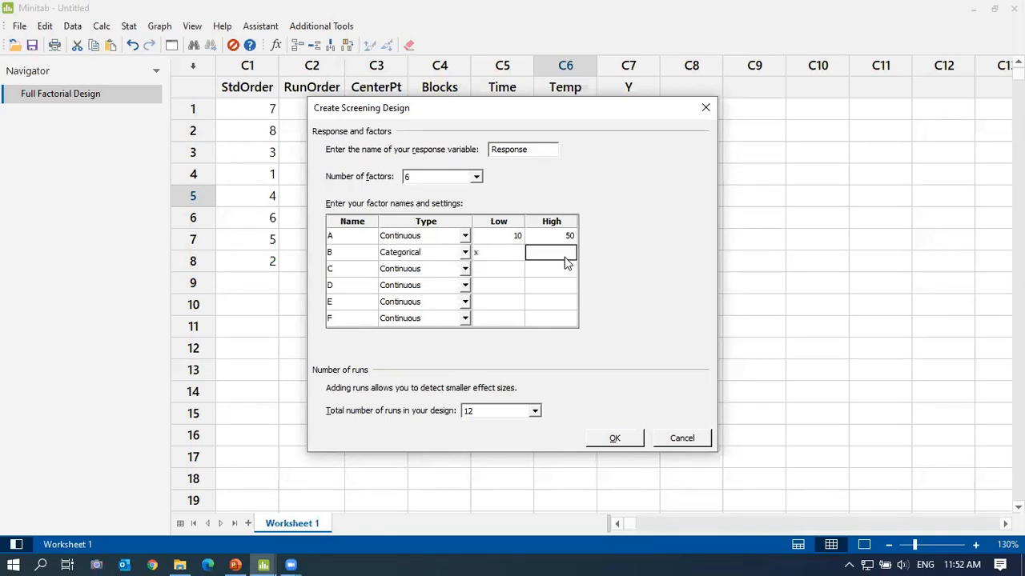
{"action": "type", "text": "y"}
Set the low level of factor C to 20 and its high level to 40.
{"action": "left_click", "coordinate": [494, 275]}
{"action": "left_click", "coordinate": [495, 272]}
{"action": "type", "text": "20"}
{"action": "left_click", "coordinate": [549, 268]}
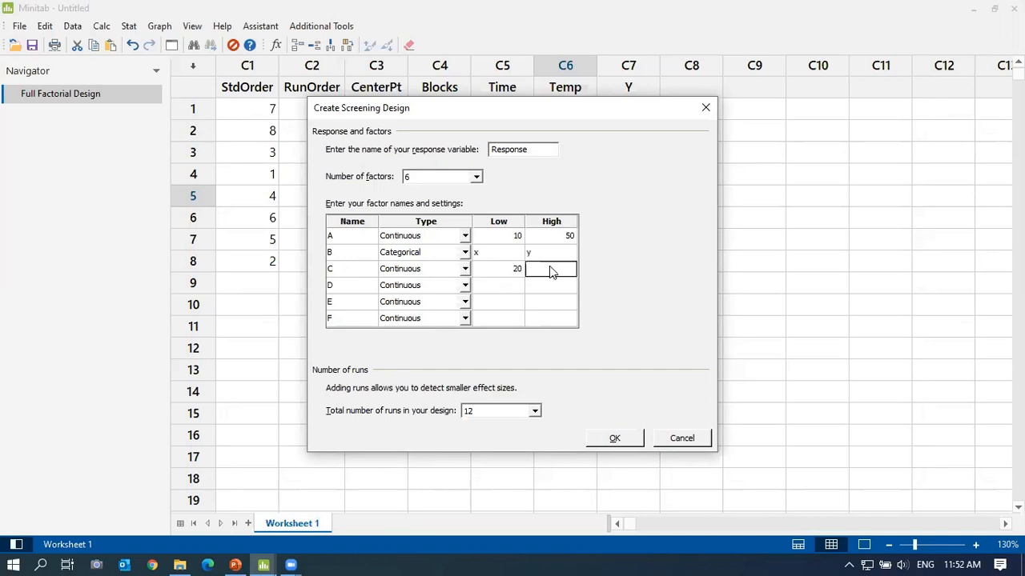
{"action": "type", "text": "40"}
Make factor D categorical with a low level of rt and a high level of rk.
{"action": "left_click", "coordinate": [499, 288]}
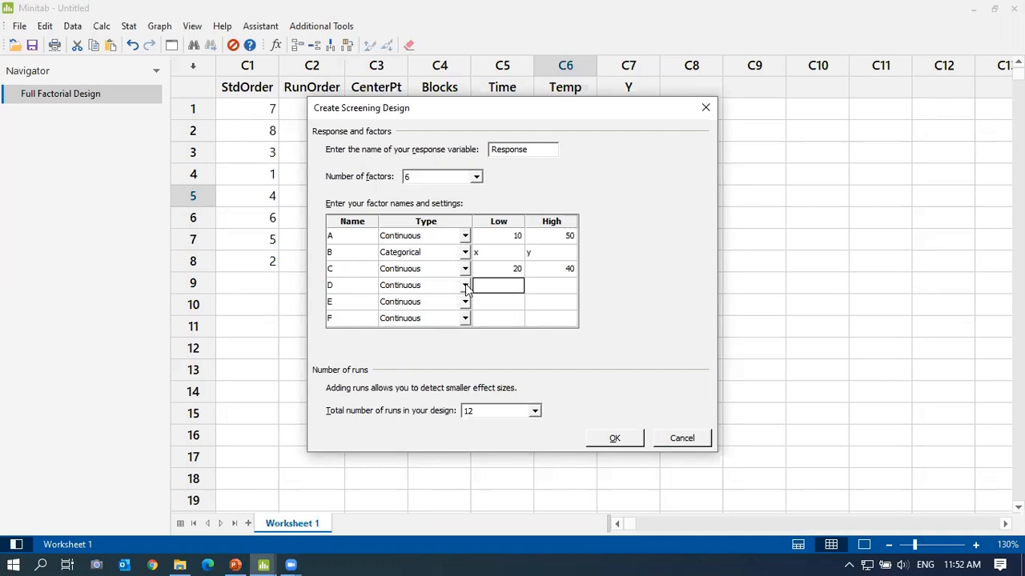
{"action": "left_click", "coordinate": [464, 285]}
{"action": "left_click", "coordinate": [452, 310]}
{"action": "left_click", "coordinate": [505, 284]}
{"action": "type", "text": "rt"}
{"action": "left_click", "coordinate": [557, 285]}
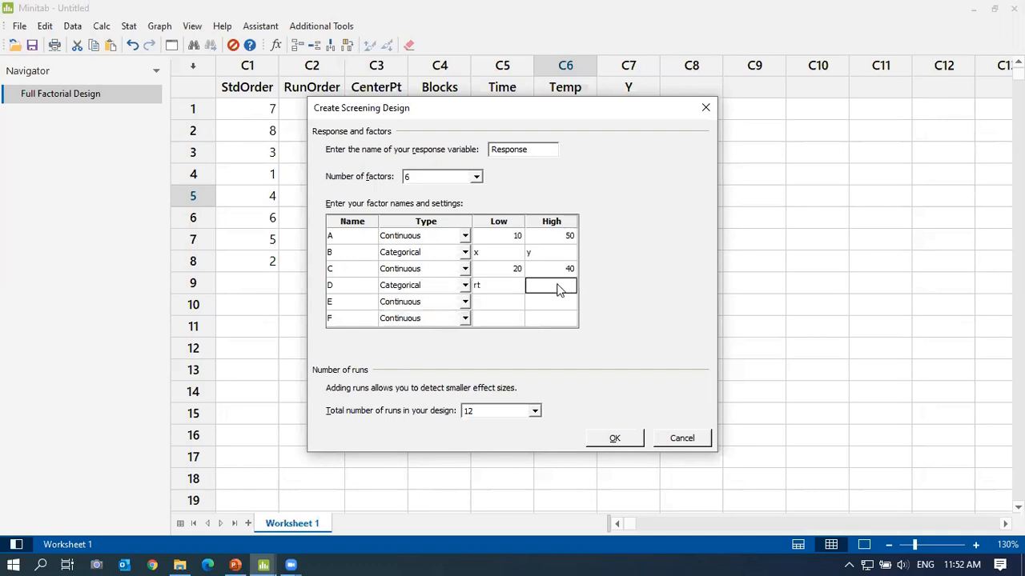
{"action": "type", "text": "rk"}
Set factor E to levels 30 and 60 and factor F to 50 and 100, and create the 12-run screening design.
{"action": "left_click", "coordinate": [495, 299]}
{"action": "type", "text": "30"}
{"action": "left_click", "coordinate": [546, 300]}
{"action": "type", "text": "60"}
{"action": "left_click", "coordinate": [503, 322]}
{"action": "type", "text": "50"}
{"action": "left_click", "coordinate": [553, 318]}
{"action": "type", "text": "100"}
{"action": "left_click", "coordinate": [612, 439]}
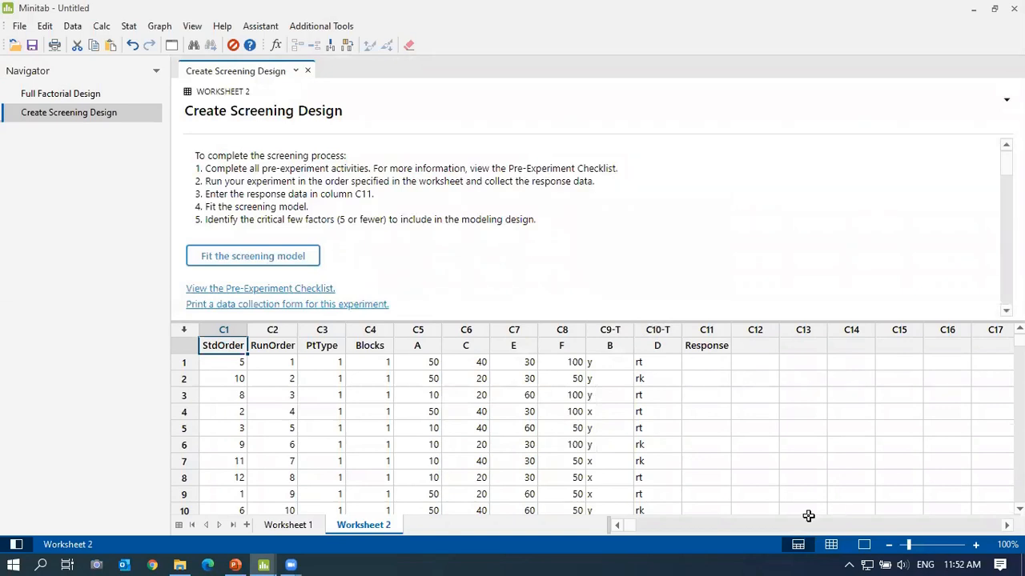
Enter the Response values 34, 56, 65, 34, 24 and 56 for runs 1 to 6 in the new design worksheet.
{"action": "left_click", "coordinate": [831, 544]}
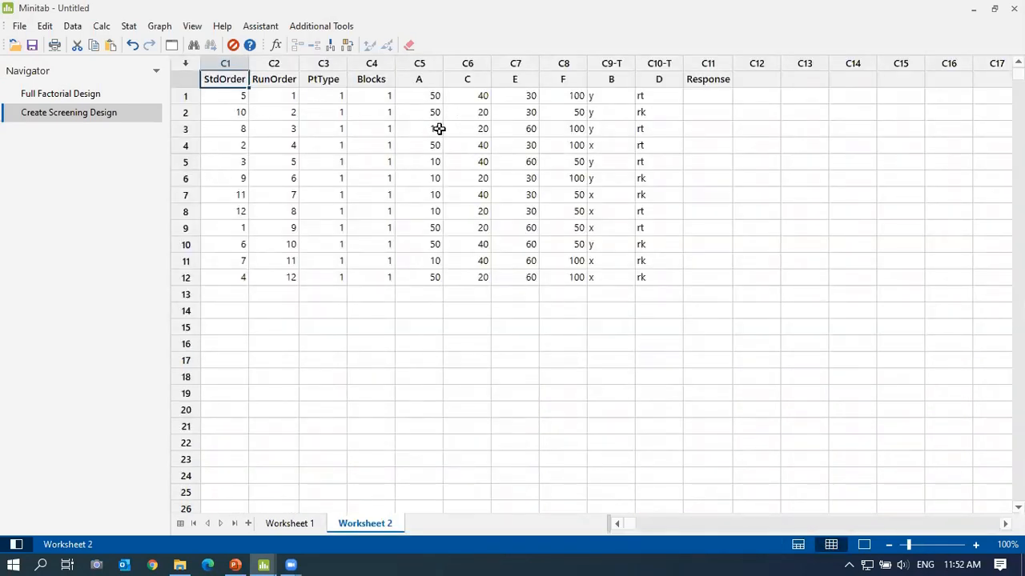
{"action": "left_click", "coordinate": [710, 95]}
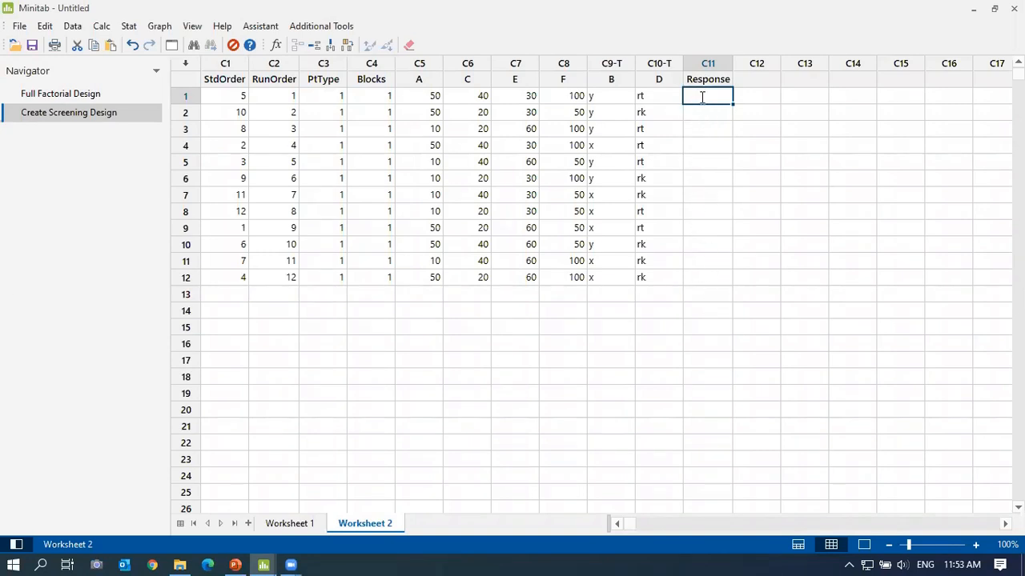
{"action": "type", "text": "34"}
{"action": "left_click", "coordinate": [708, 112]}
{"action": "type", "text": "56"}
{"action": "left_click", "coordinate": [702, 128]}
{"action": "type", "text": "65"}
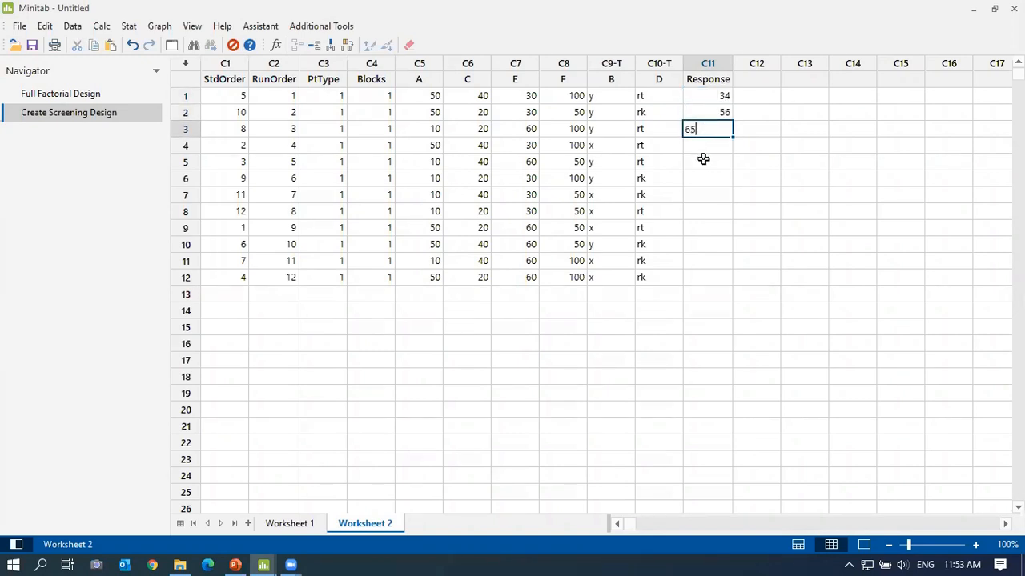
{"action": "left_click", "coordinate": [702, 144]}
{"action": "type", "text": "34"}
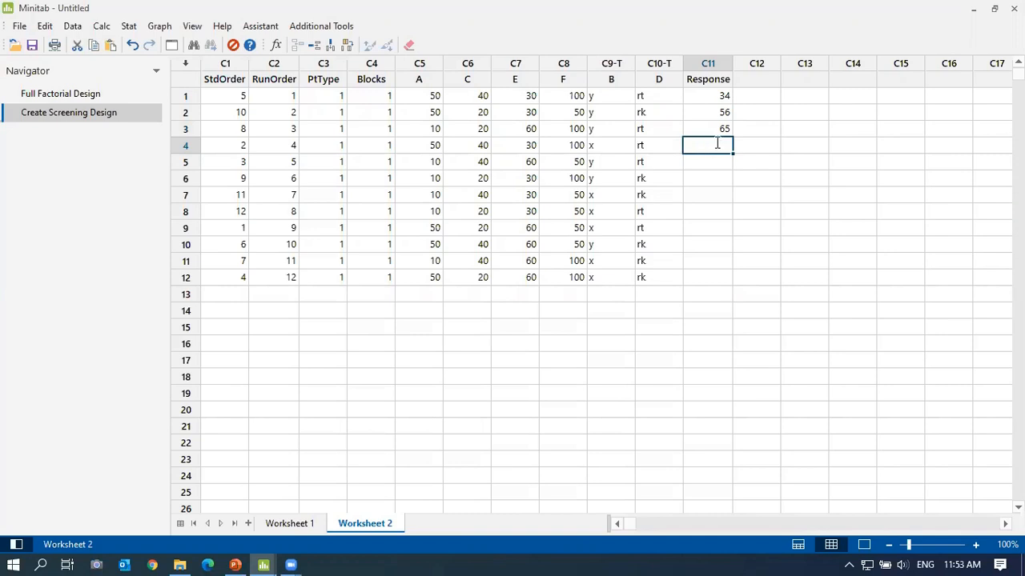
{"action": "left_click", "coordinate": [720, 162]}
{"action": "type", "text": "24"}
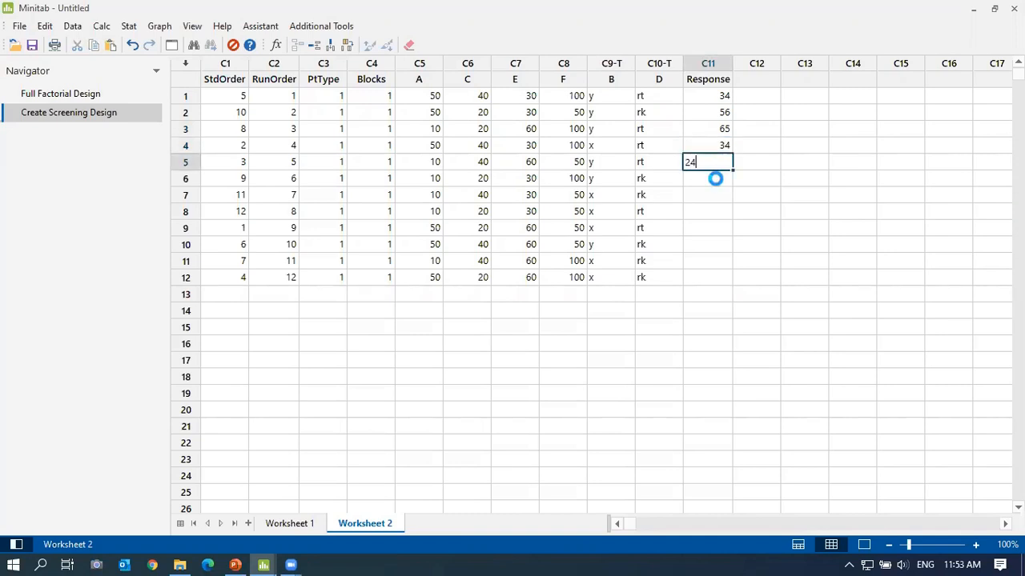
{"action": "left_click", "coordinate": [715, 179]}
{"action": "type", "text": "56"}
Enter the Response values 35, 46, 67, 23, 67 and 34 for runs 7 to 12.
{"action": "left_click", "coordinate": [708, 195]}
{"action": "type", "text": "35"}
{"action": "left_click", "coordinate": [711, 208]}
{"action": "type", "text": "46"}
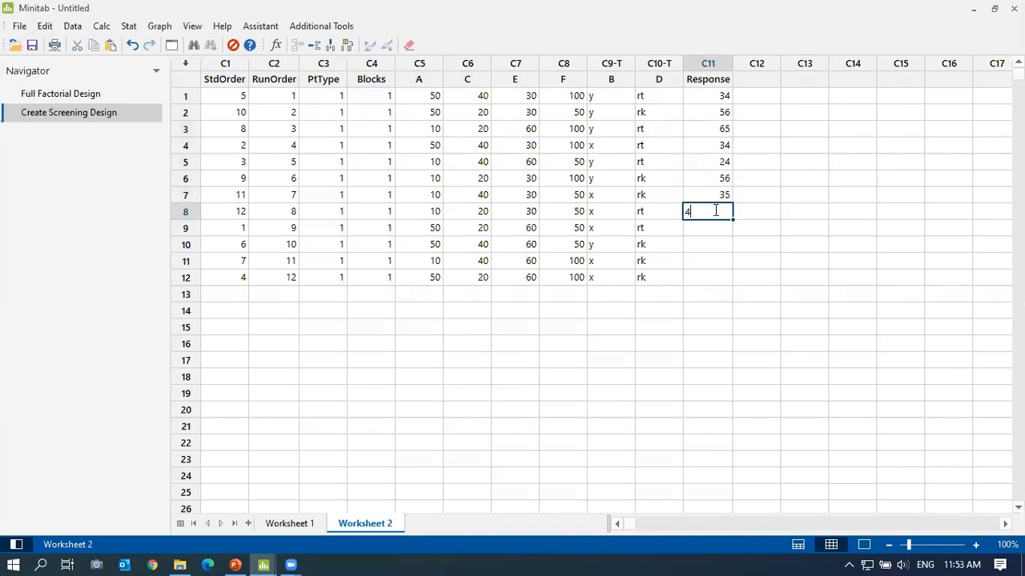
{"action": "left_click", "coordinate": [704, 227]}
{"action": "type", "text": "67"}
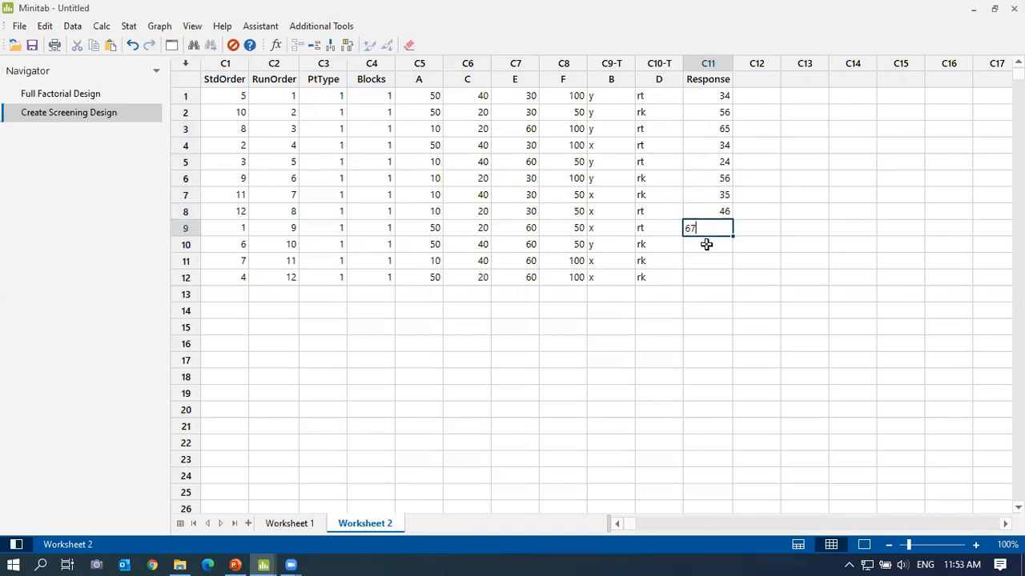
{"action": "left_click", "coordinate": [704, 245]}
{"action": "type", "text": "23"}
{"action": "left_click", "coordinate": [702, 261]}
{"action": "type", "text": "67"}
{"action": "left_click", "coordinate": [702, 276]}
{"action": "type", "text": "34"}
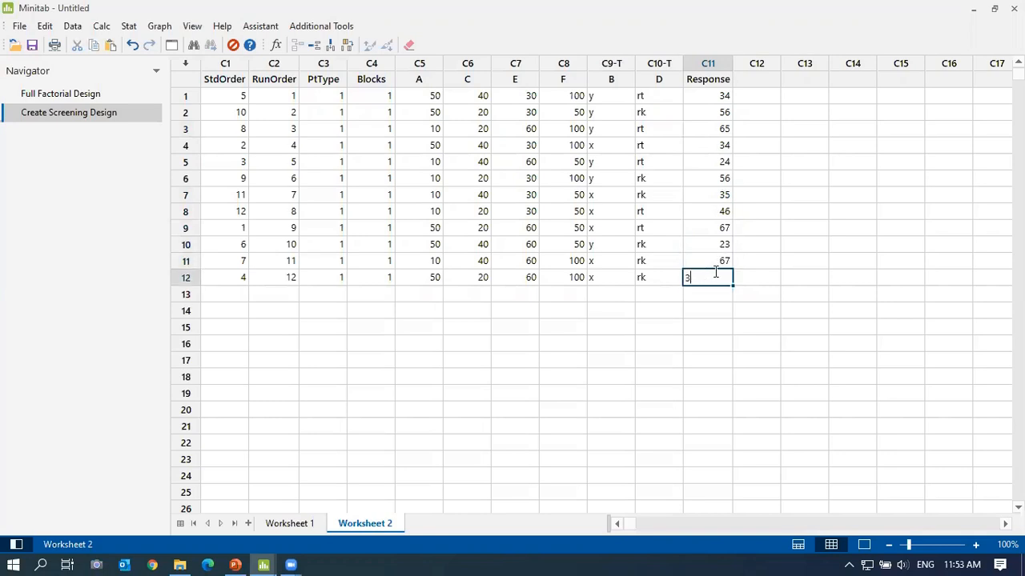
{"action": "left_click", "coordinate": [792, 258]}
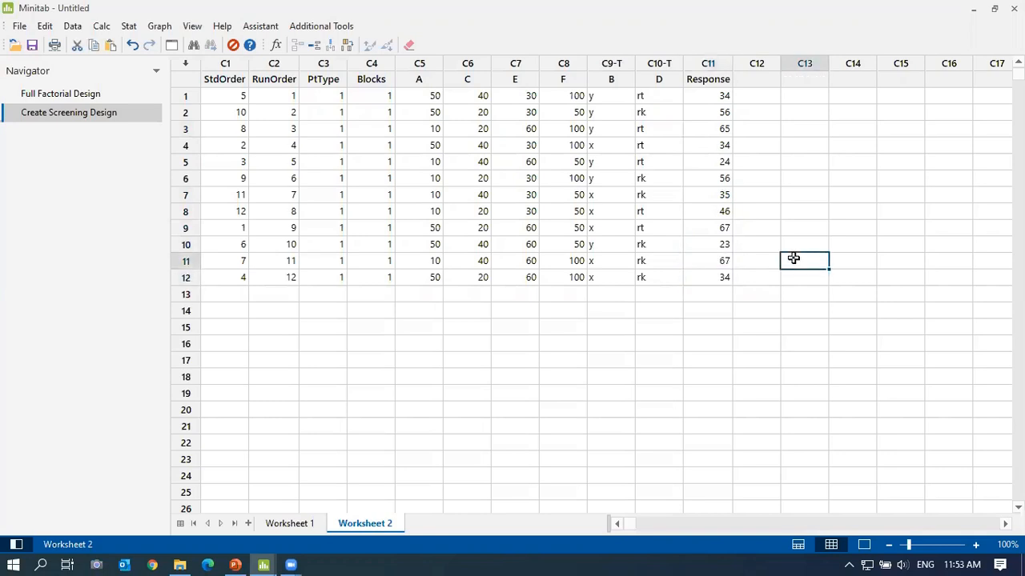
Open the Assistant's DOE analysis guide for the screening experiment and read its guidelines on planning an optimization experiment.
{"action": "left_click", "coordinate": [259, 28]}
{"action": "mouse_move", "coordinate": [300, 132]}
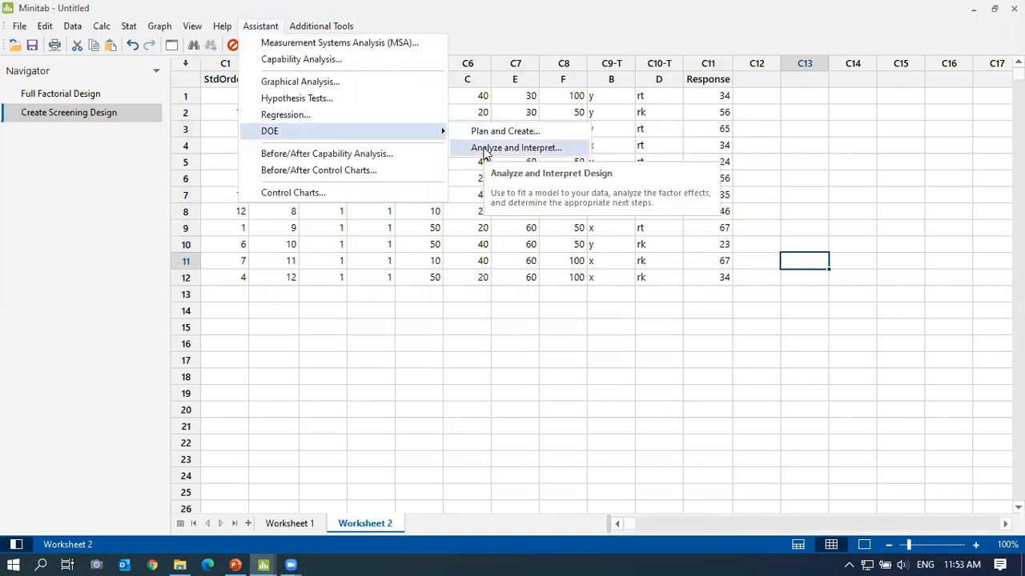
{"action": "left_click", "coordinate": [484, 149]}
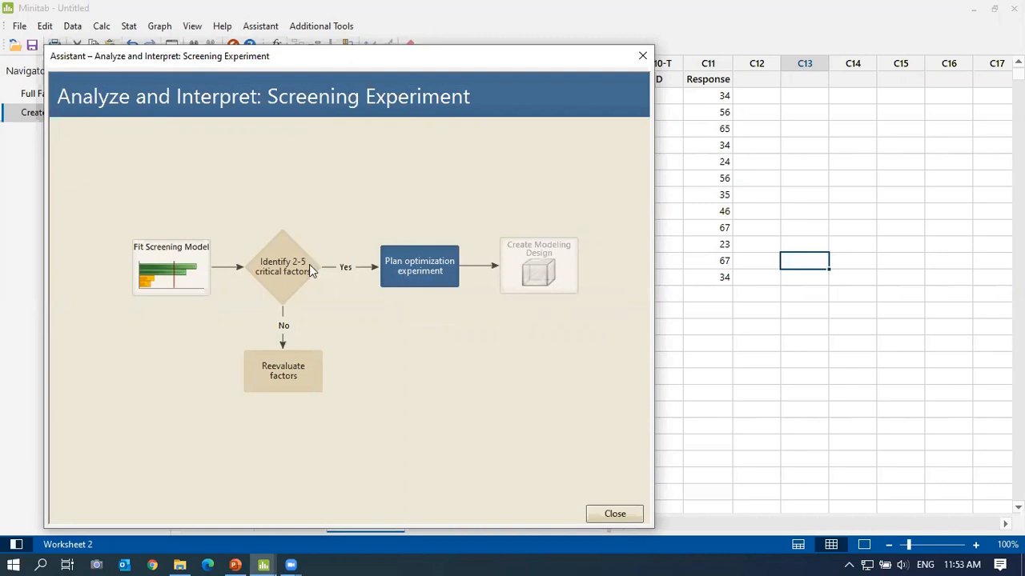
{"action": "left_click", "coordinate": [274, 263]}
{"action": "left_click", "coordinate": [124, 256]}
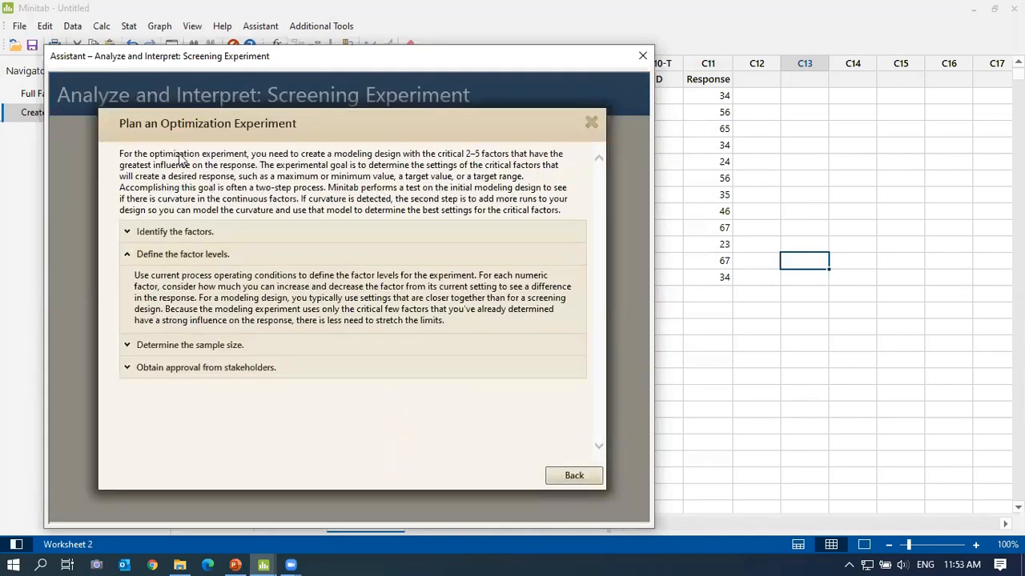
{"action": "left_click", "coordinate": [128, 233]}
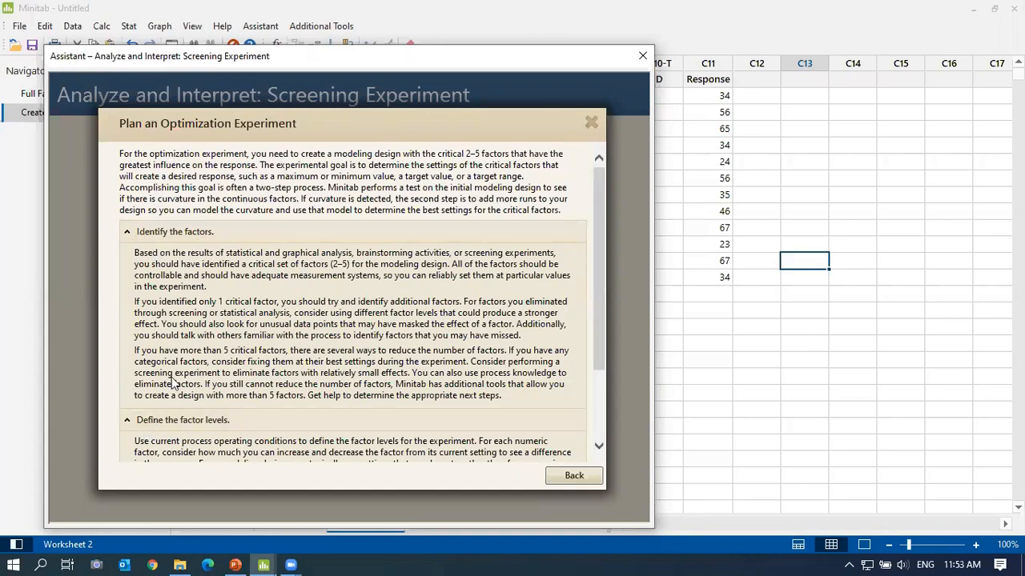
{"action": "scroll", "coordinate": [164, 328], "scroll_direction": "down", "scroll_amount": 3}
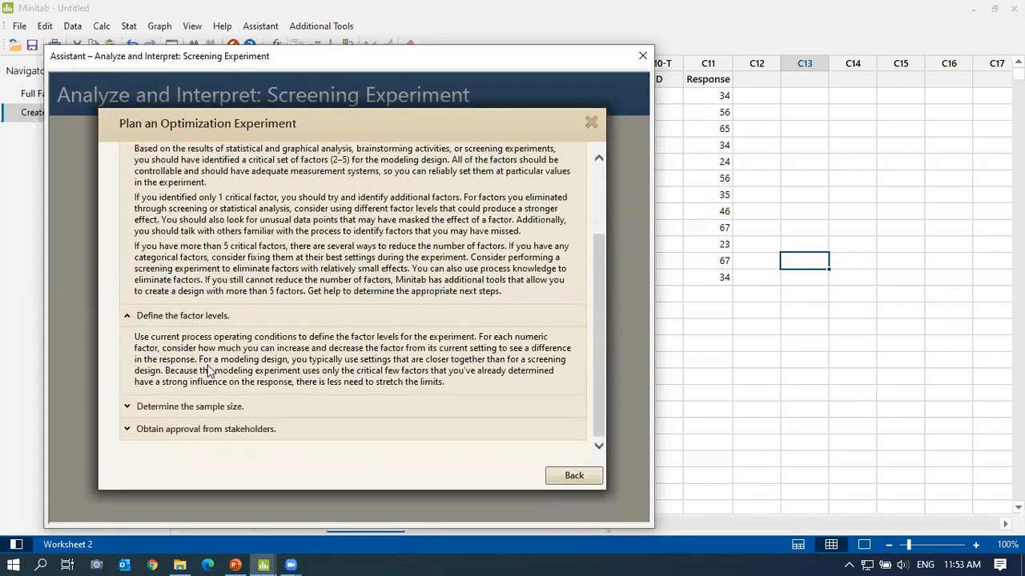
{"action": "left_click", "coordinate": [127, 408]}
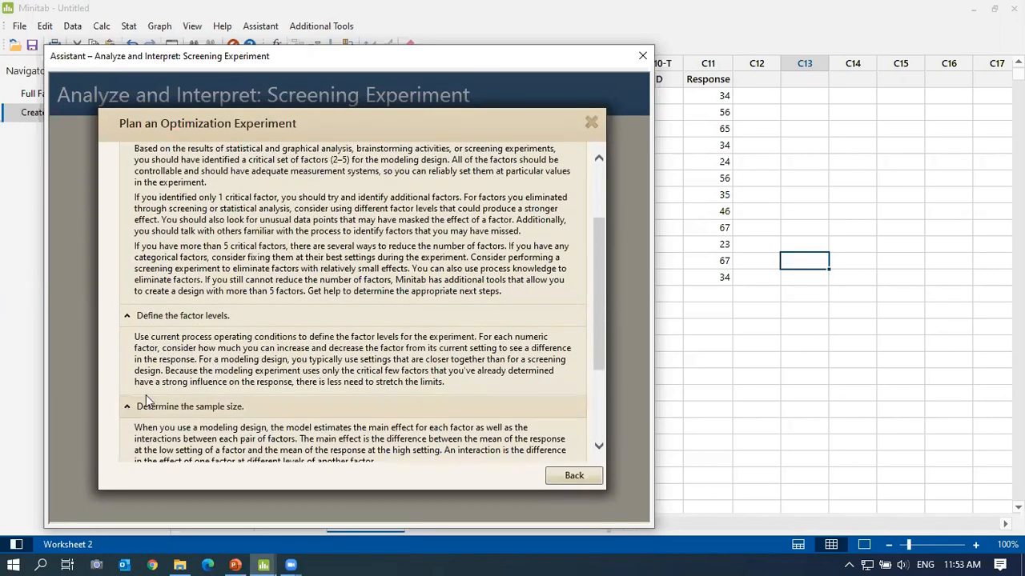
{"action": "scroll", "coordinate": [212, 352], "scroll_direction": "down", "scroll_amount": 2}
{"action": "scroll", "coordinate": [212, 352], "scroll_direction": "down", "scroll_amount": 2}
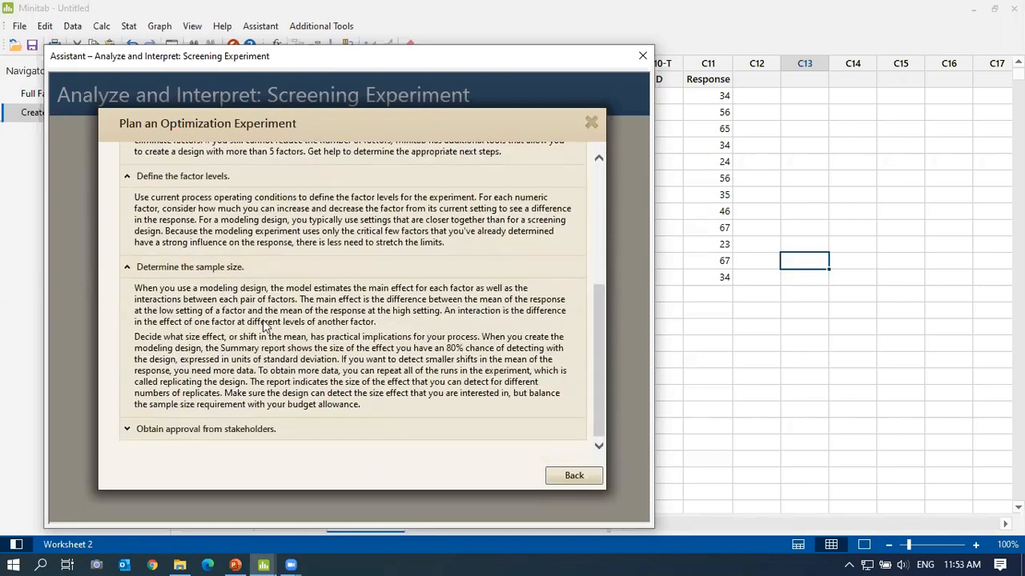
{"action": "left_click", "coordinate": [127, 431]}
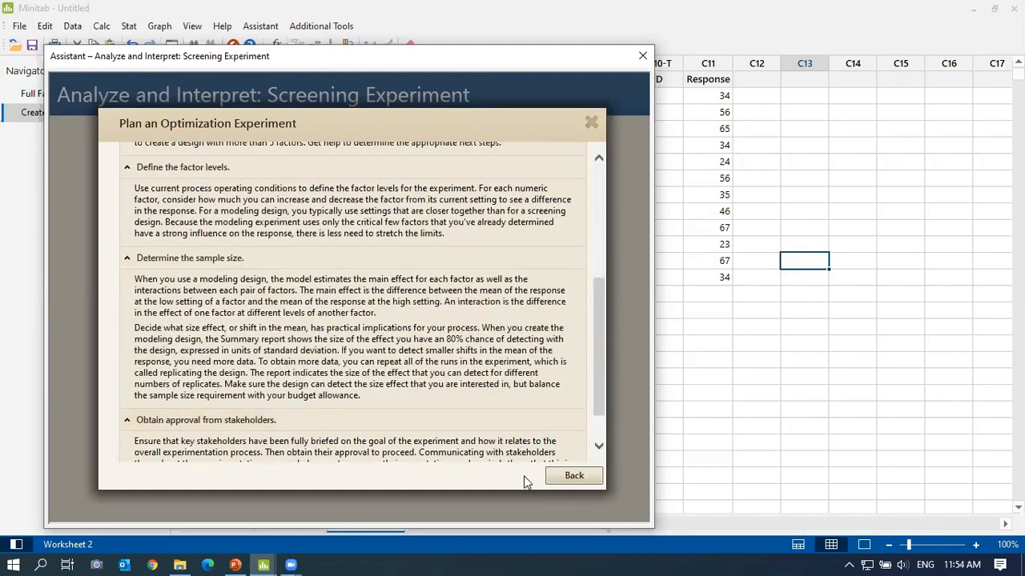
{"action": "left_click", "coordinate": [570, 476]}
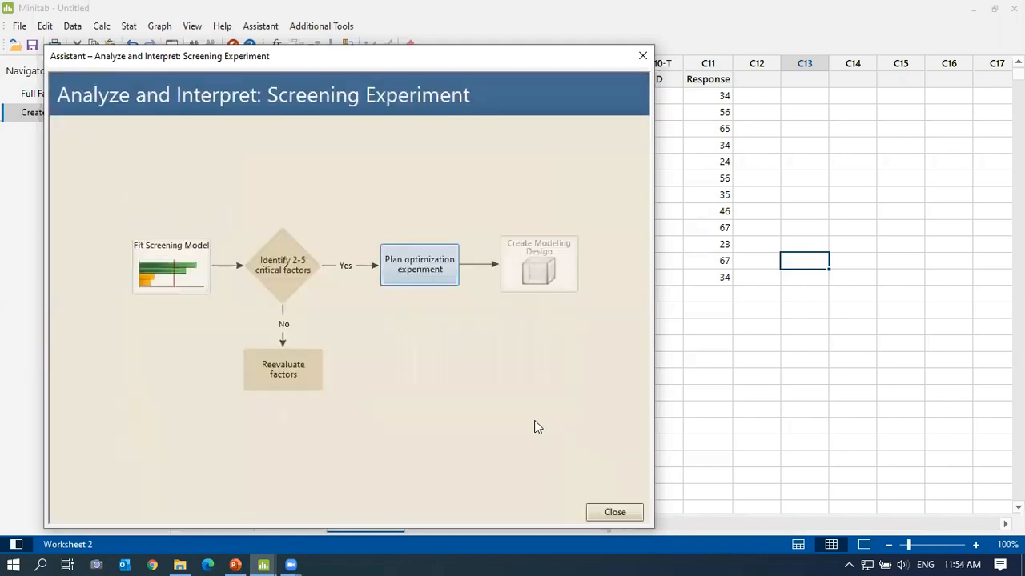
Read the guidance on identifying 2–5 critical factors and on reevaluating the factors, and close the Assistant.
{"action": "left_click", "coordinate": [268, 266]}
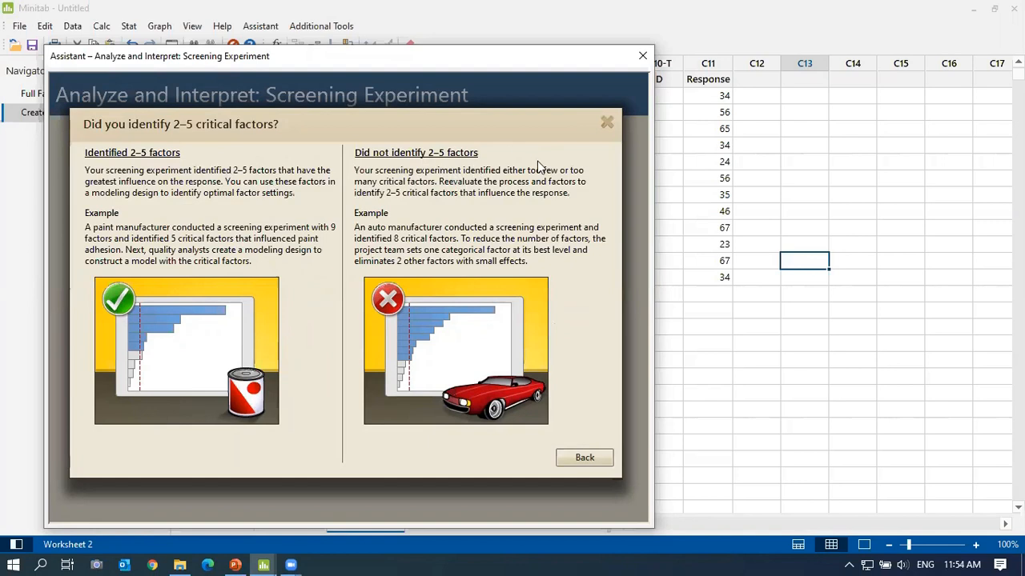
{"action": "left_click", "coordinate": [607, 124]}
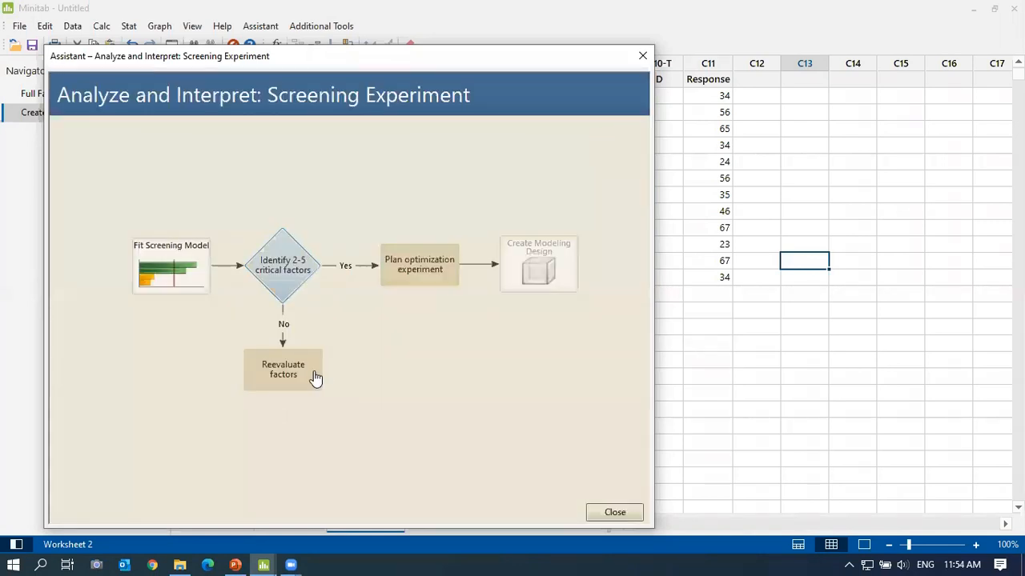
{"action": "left_click", "coordinate": [282, 388]}
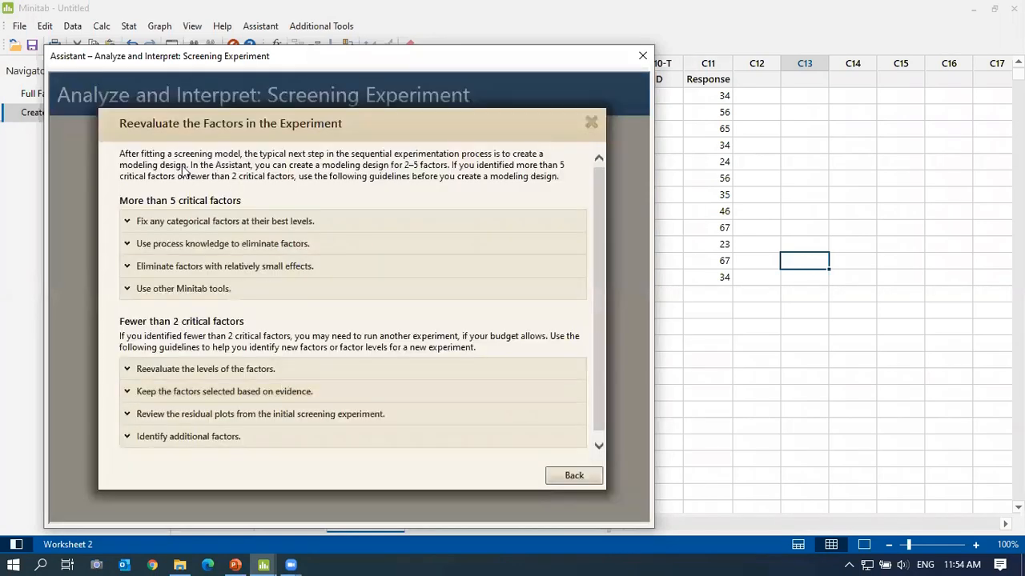
{"action": "left_click", "coordinate": [592, 121]}
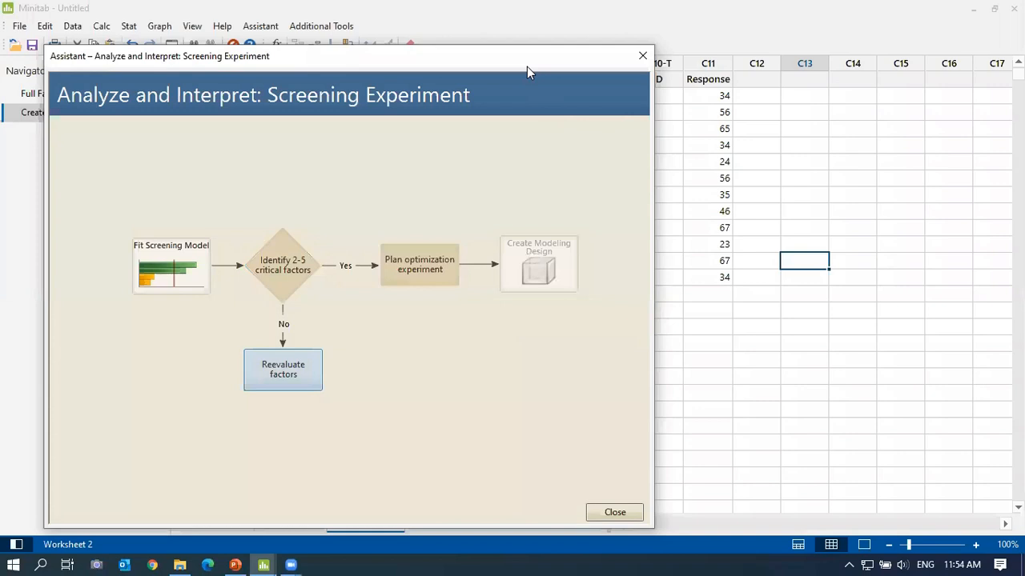
{"action": "left_click_drag", "start_coordinate": [527, 67], "coordinate": [483, 71]}
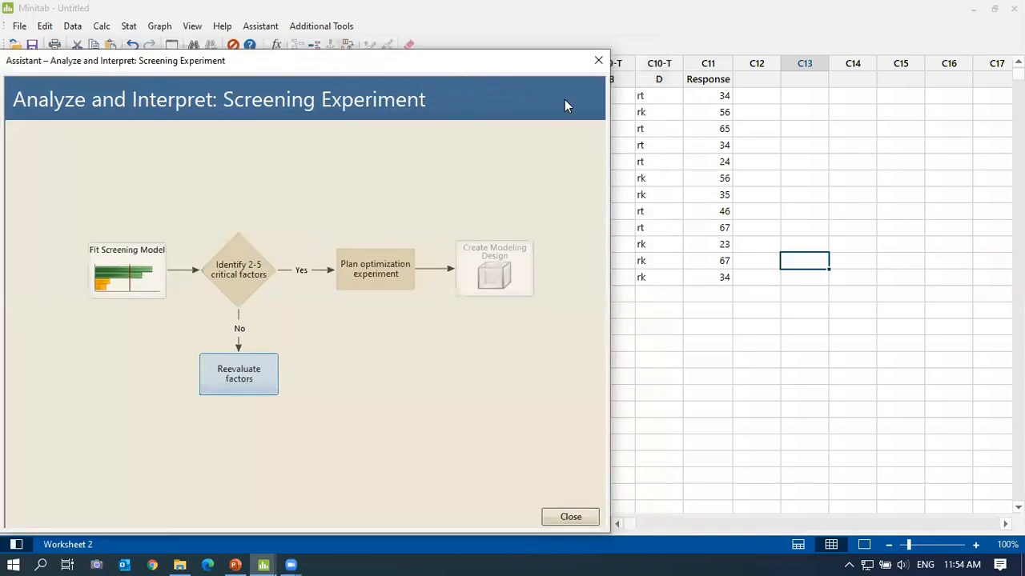
{"action": "left_click", "coordinate": [599, 65]}
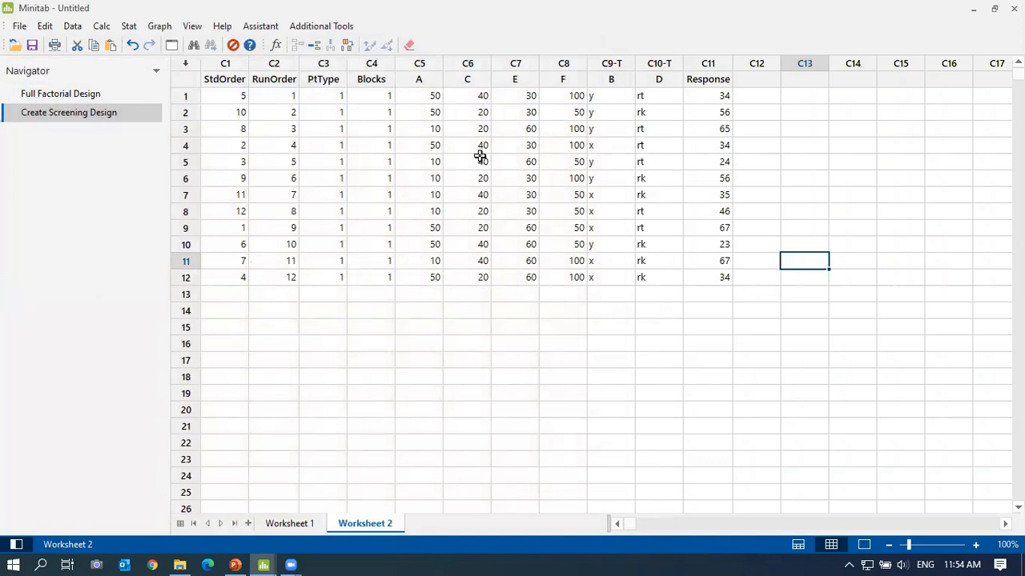
{"action": "left_click", "coordinate": [264, 98]}
{"action": "left_click", "coordinate": [259, 148]}
{"action": "left_click", "coordinate": [264, 230]}
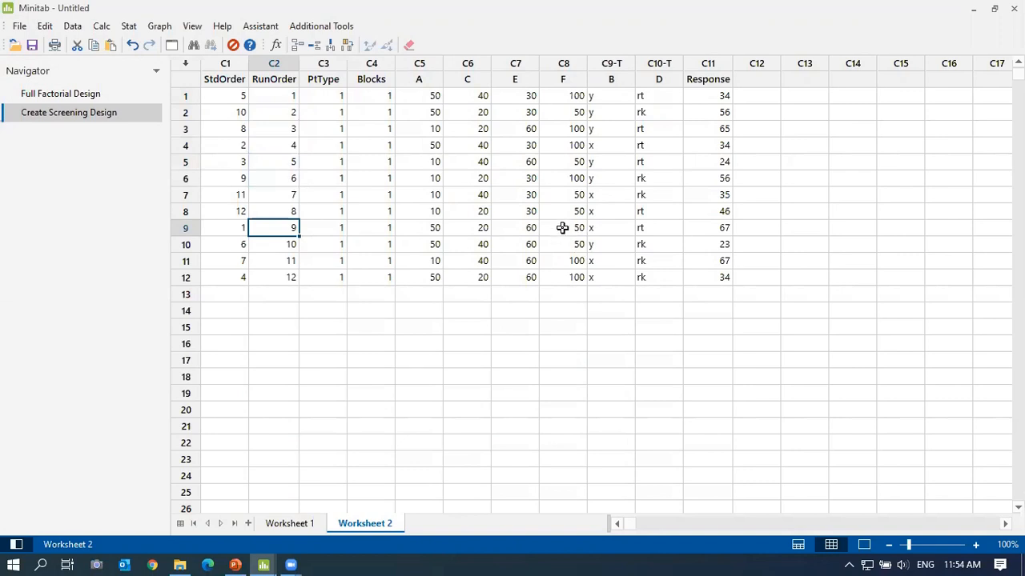
{"action": "left_click", "coordinate": [250, 28]}
{"action": "mouse_move", "coordinate": [317, 138]}
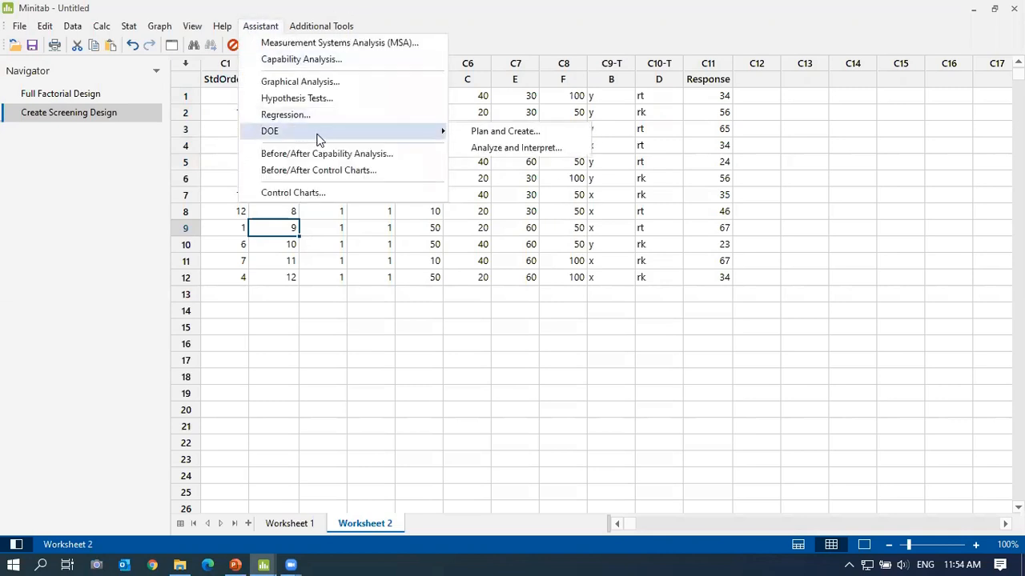
{"action": "left_click", "coordinate": [478, 263]}
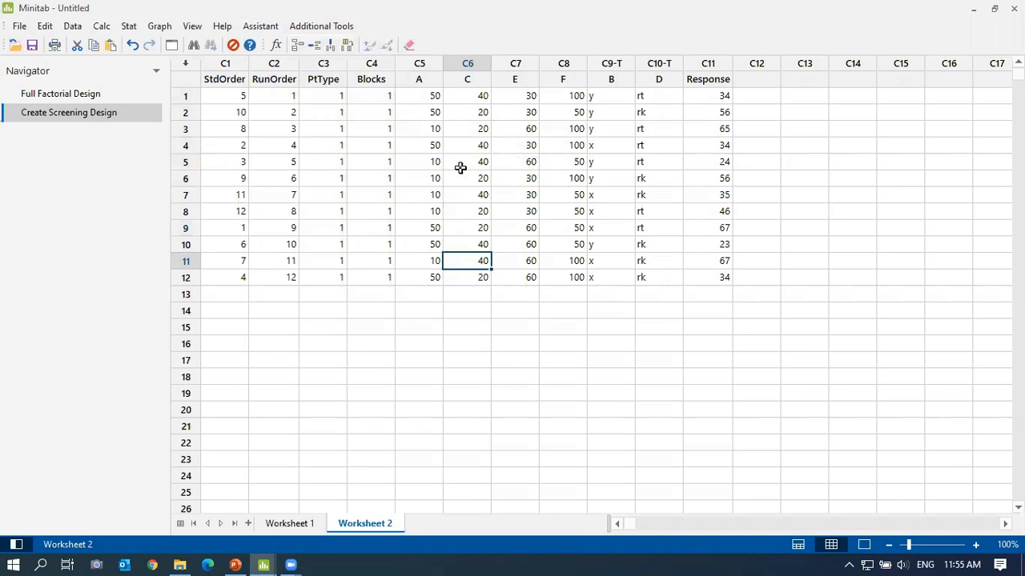
{"action": "left_click", "coordinate": [131, 27]}
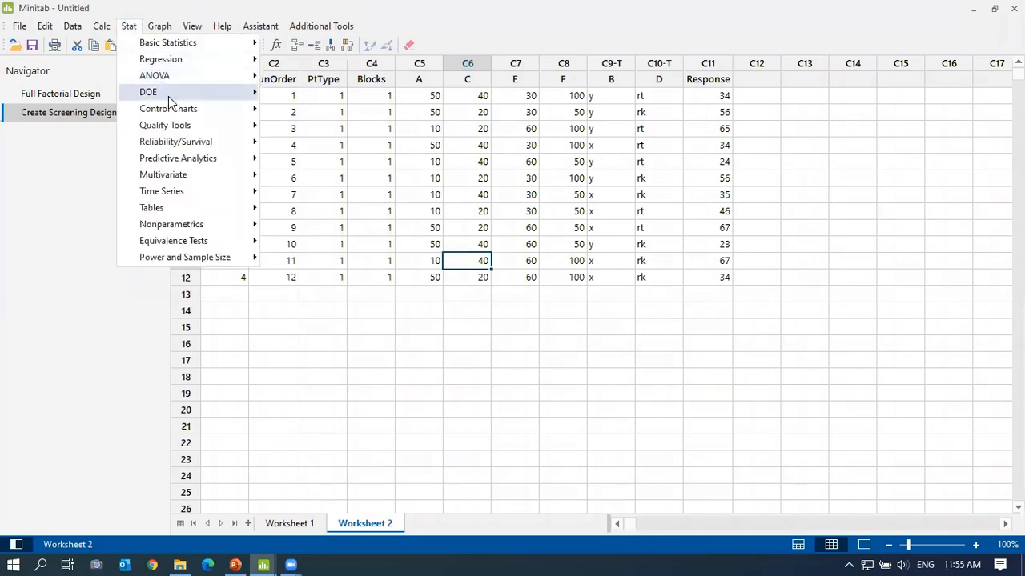
{"action": "mouse_move", "coordinate": [168, 96]}
{"action": "mouse_move", "coordinate": [346, 108]}
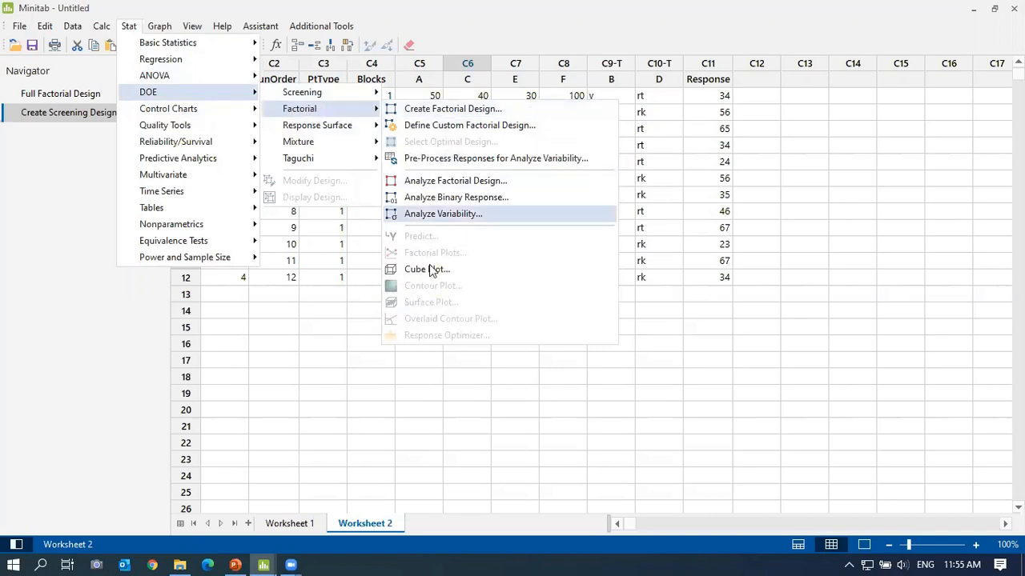
{"action": "mouse_move", "coordinate": [336, 125]}
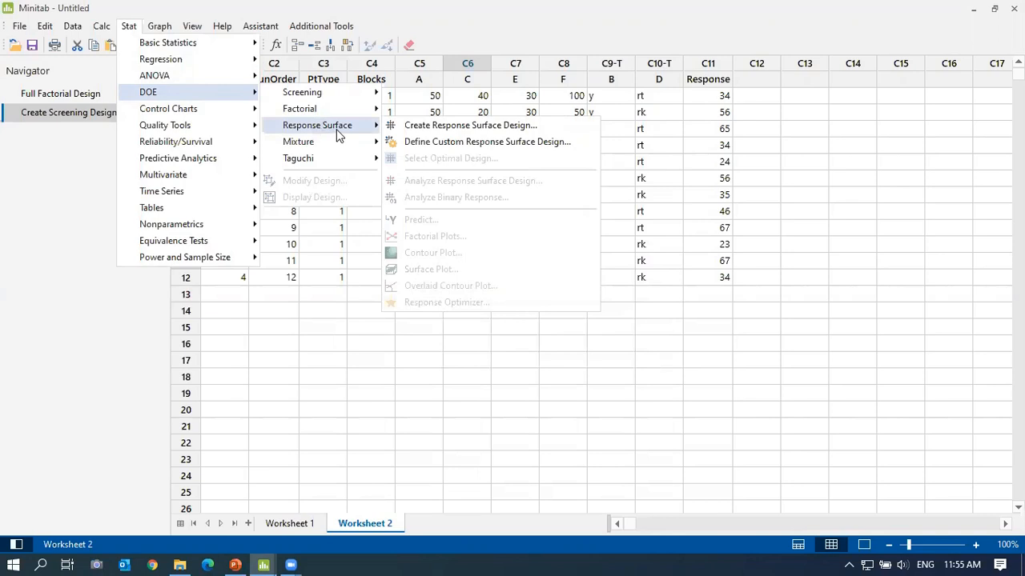
{"action": "mouse_move", "coordinate": [348, 144]}
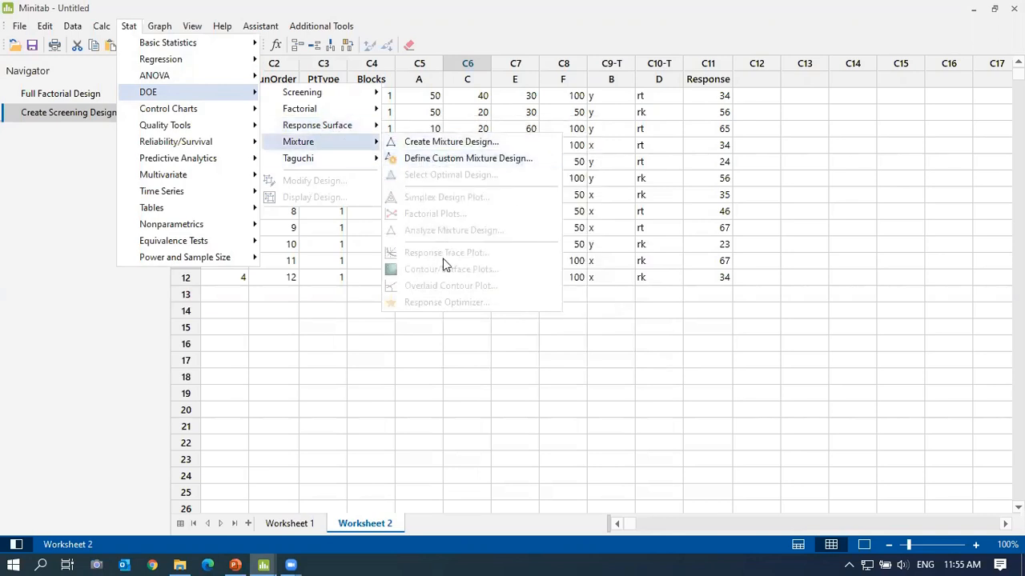
{"action": "left_click", "coordinate": [612, 362]}
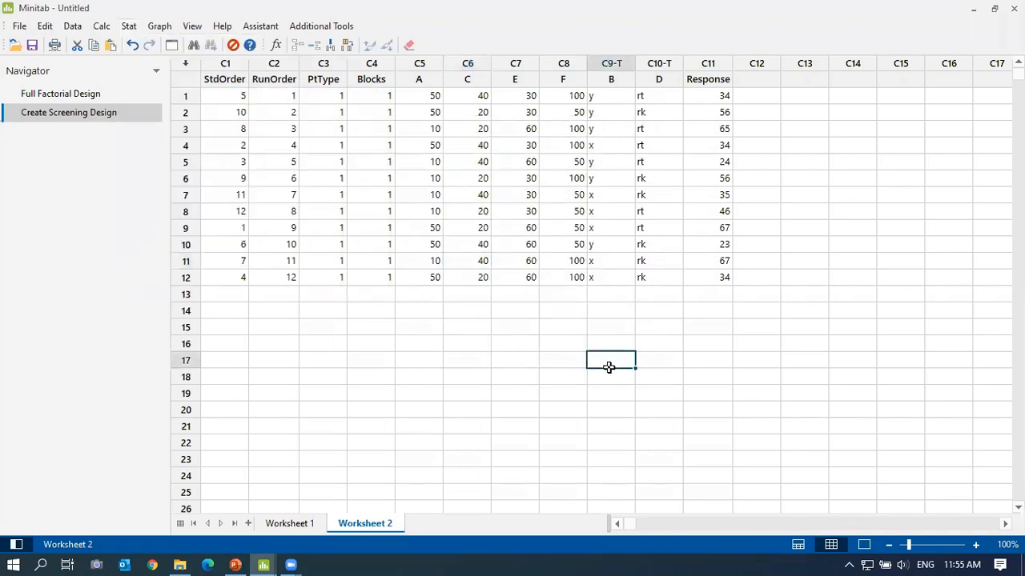
Switch to the Design of Experiment presentation in PowerPoint and start the slide show from slide 34 with the Fat Removed screening reports.
{"action": "left_click", "coordinate": [233, 564]}
{"action": "scroll", "coordinate": [286, 279], "scroll_direction": "down", "scroll_amount": 3}
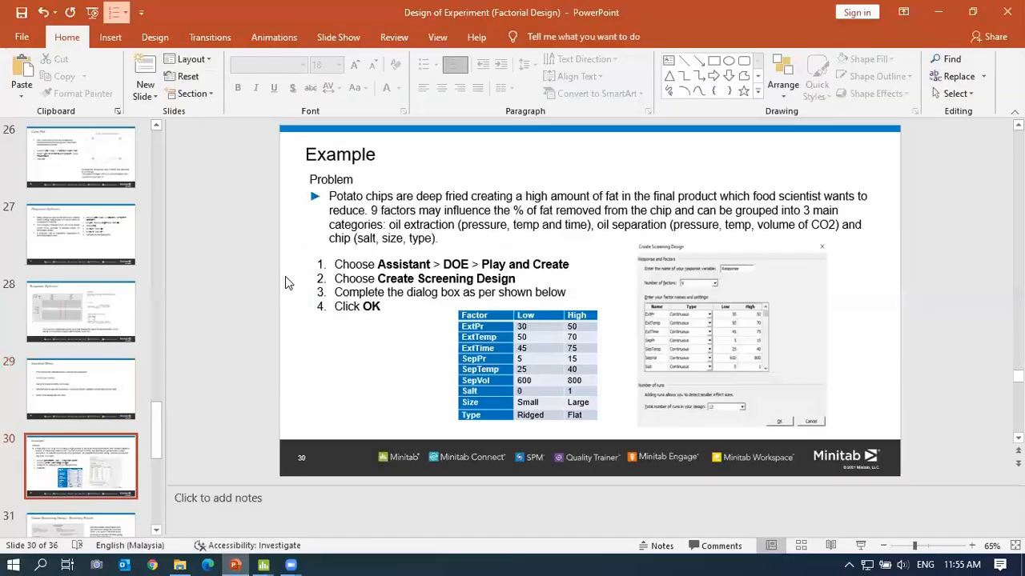
{"action": "scroll", "coordinate": [285, 276], "scroll_direction": "down", "scroll_amount": 1}
{"action": "scroll", "coordinate": [584, 358], "scroll_direction": "down", "scroll_amount": 1}
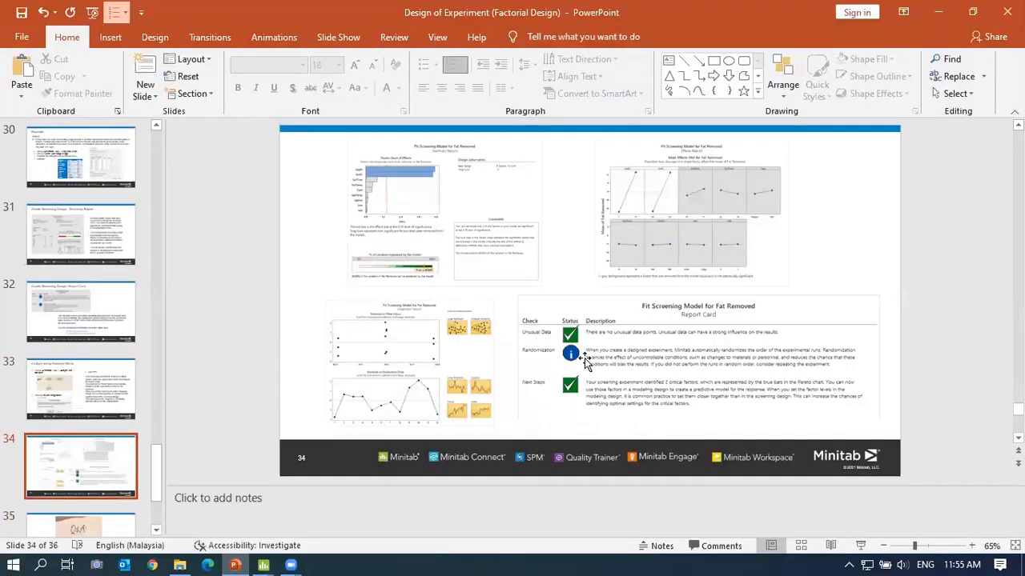
{"action": "left_click", "coordinate": [860, 545]}
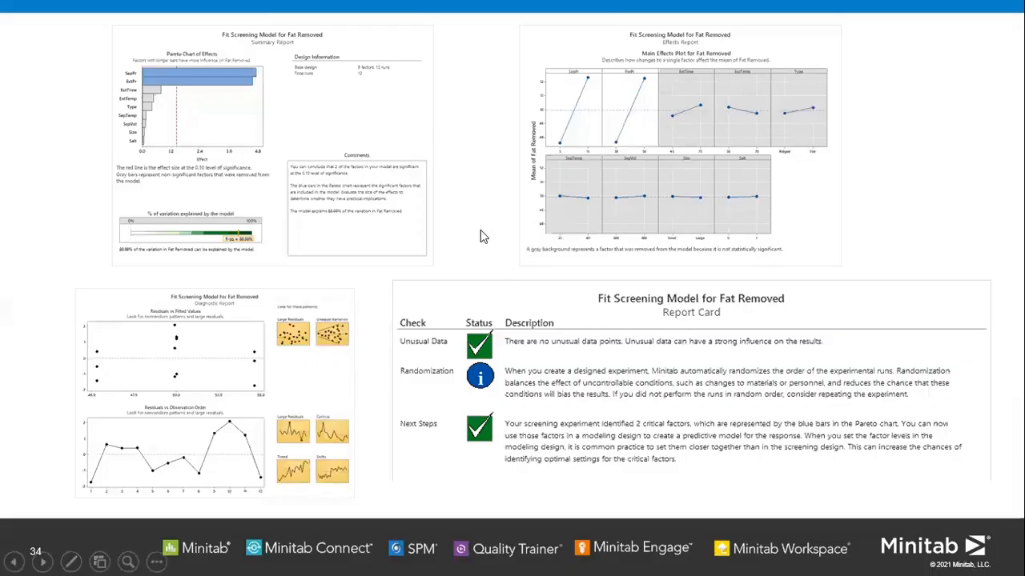
Review the Analyze using Assistant Menu slide and the Fat Removed screening reports, and advance to the Q&A slide.
{"action": "scroll", "coordinate": [481, 231], "scroll_direction": "up", "scroll_amount": 1}
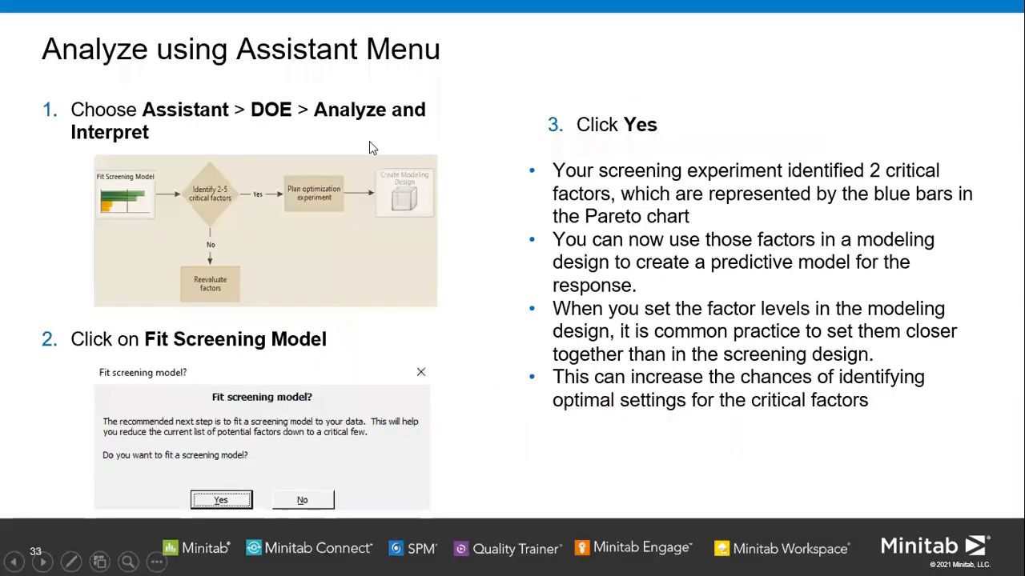
{"action": "scroll", "coordinate": [425, 167], "scroll_direction": "down", "scroll_amount": 1}
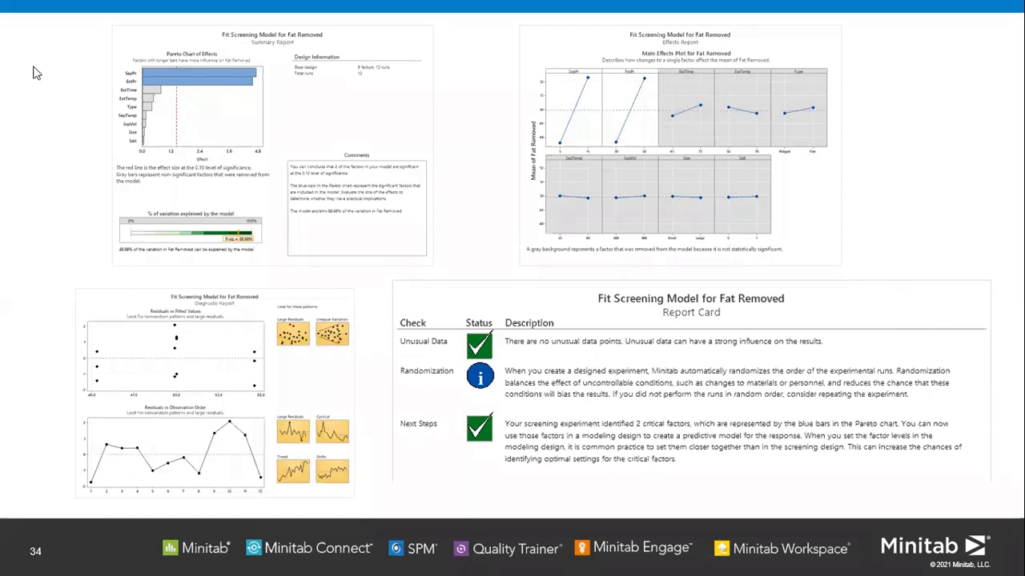
{"action": "left_click", "coordinate": [311, 151]}
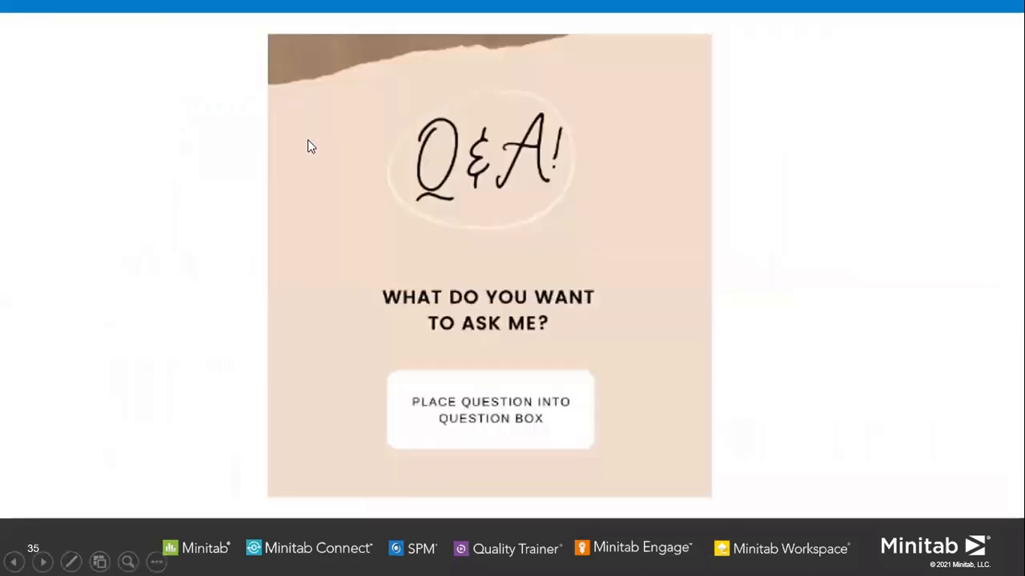